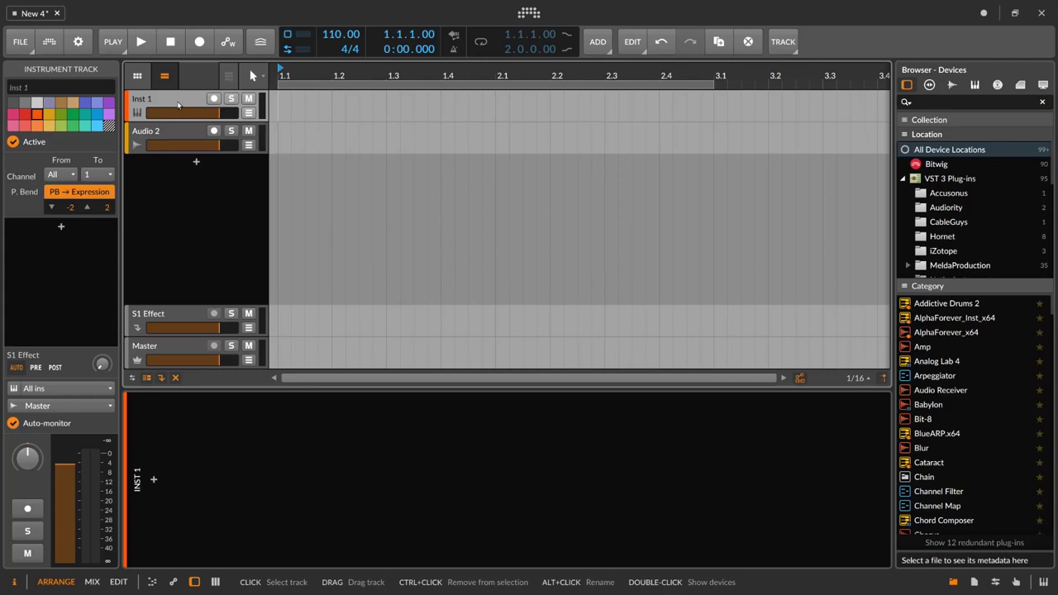
double_click(305, 109)
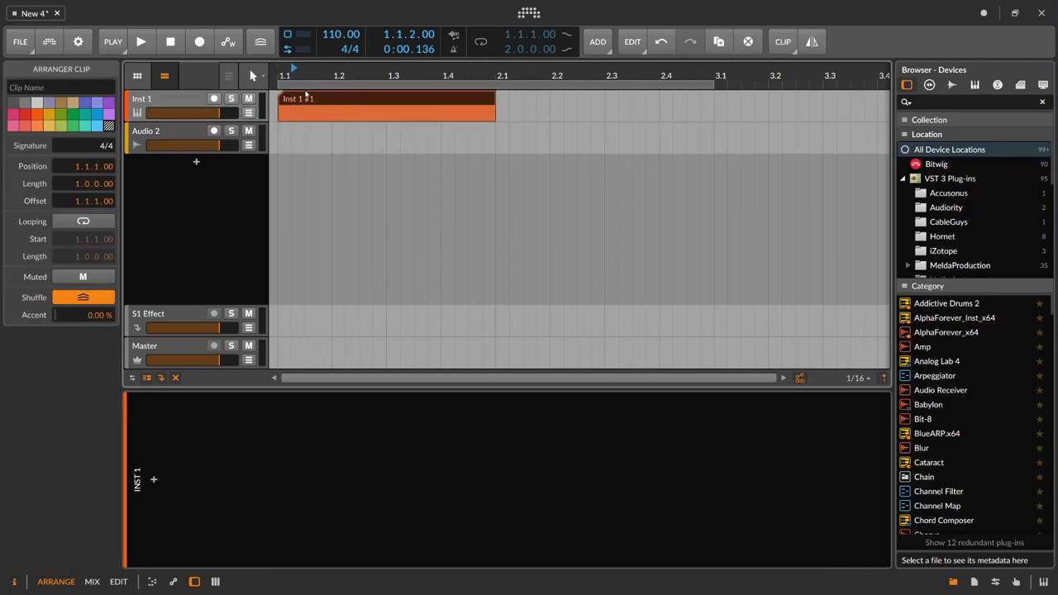
drag(326, 76, 328, 92)
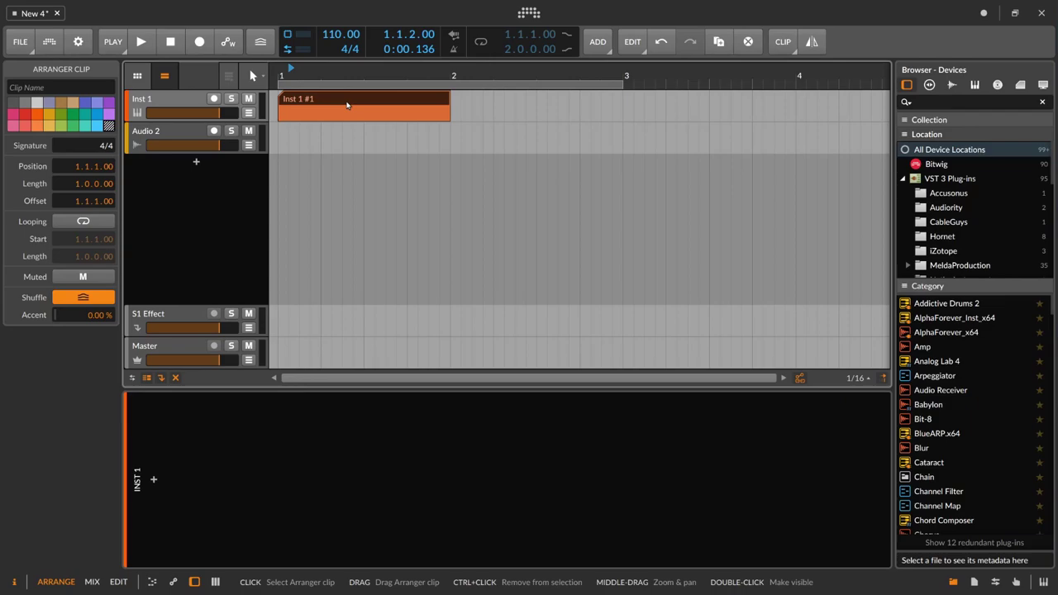
click(279, 76)
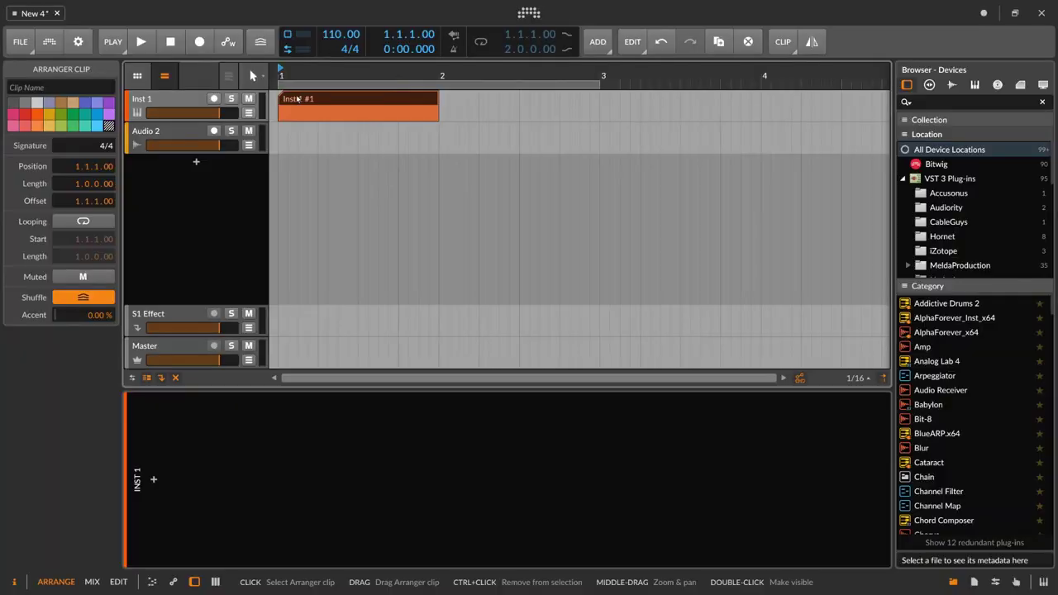
key(Delete)
drag(287, 77, 286, 70)
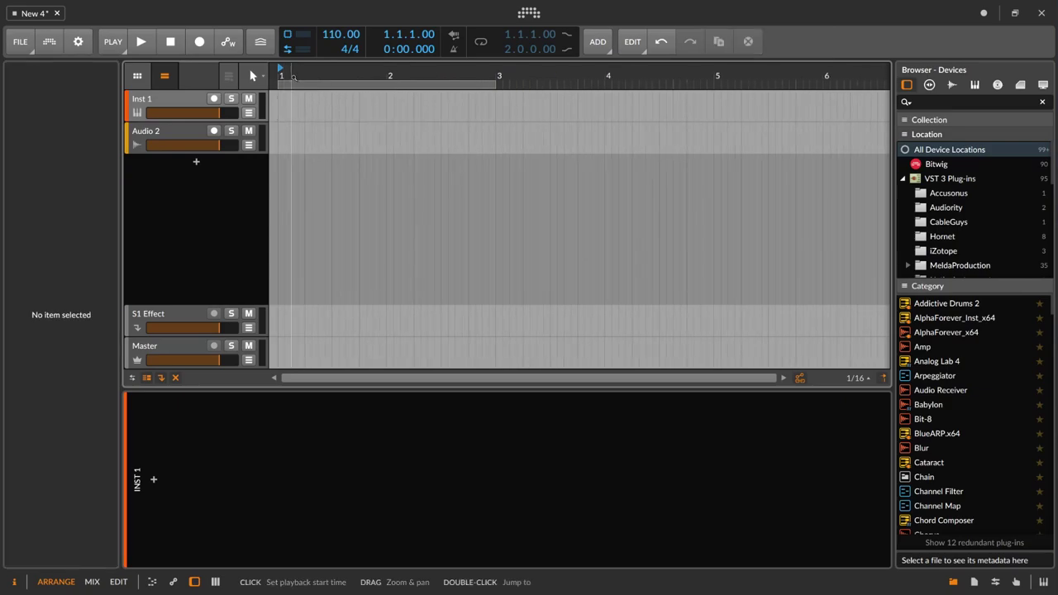
- Add an instrument track and load the Generative-2020-02-24 preset, searching the presets for "genera"
double_click(199, 166)
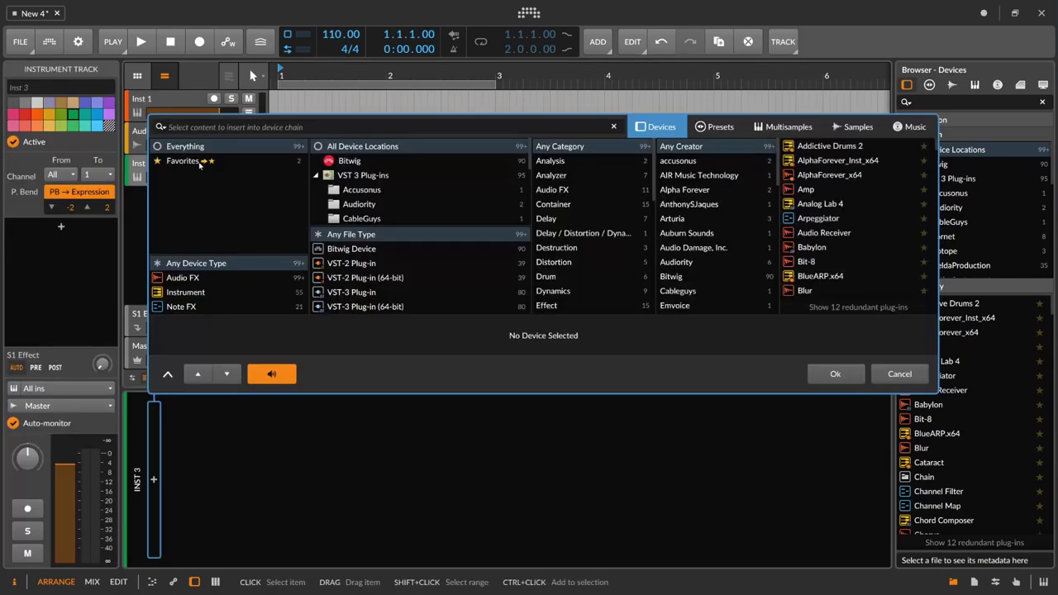
text(genera)
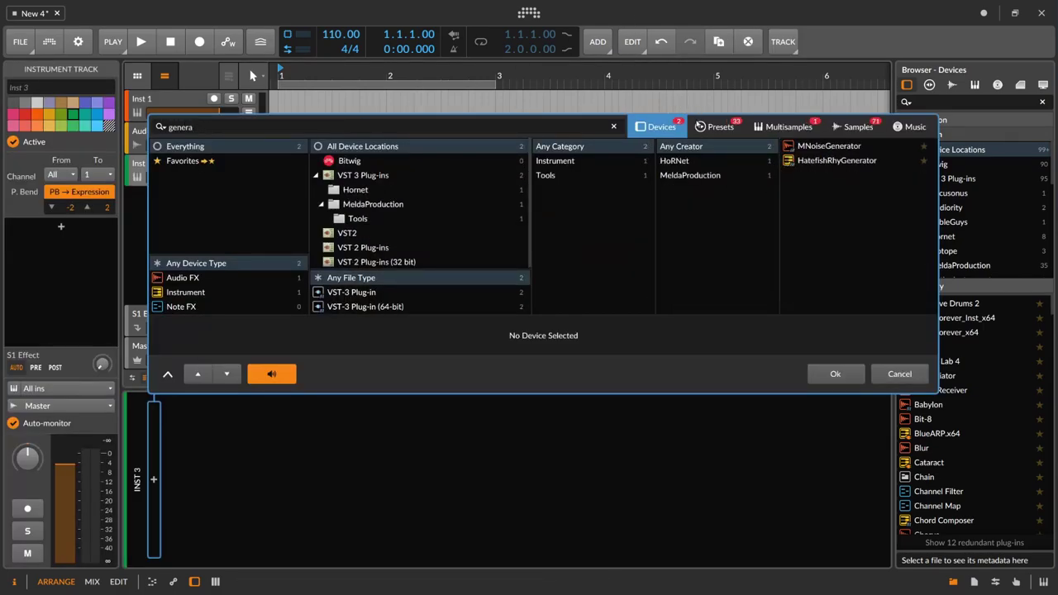
click(711, 129)
drag(938, 163, 933, 186)
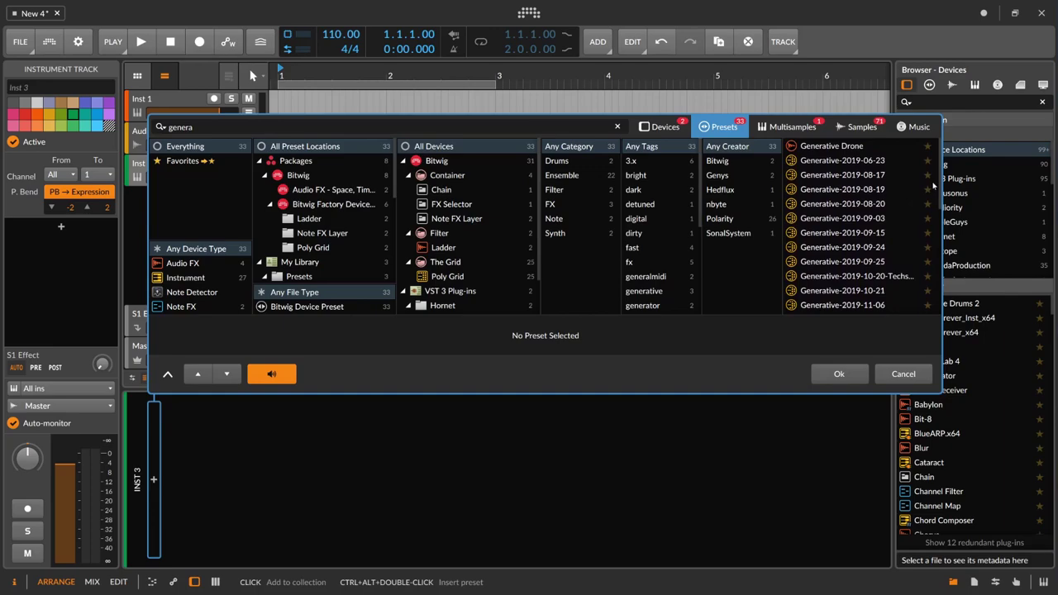
scroll(912, 179, down, 2)
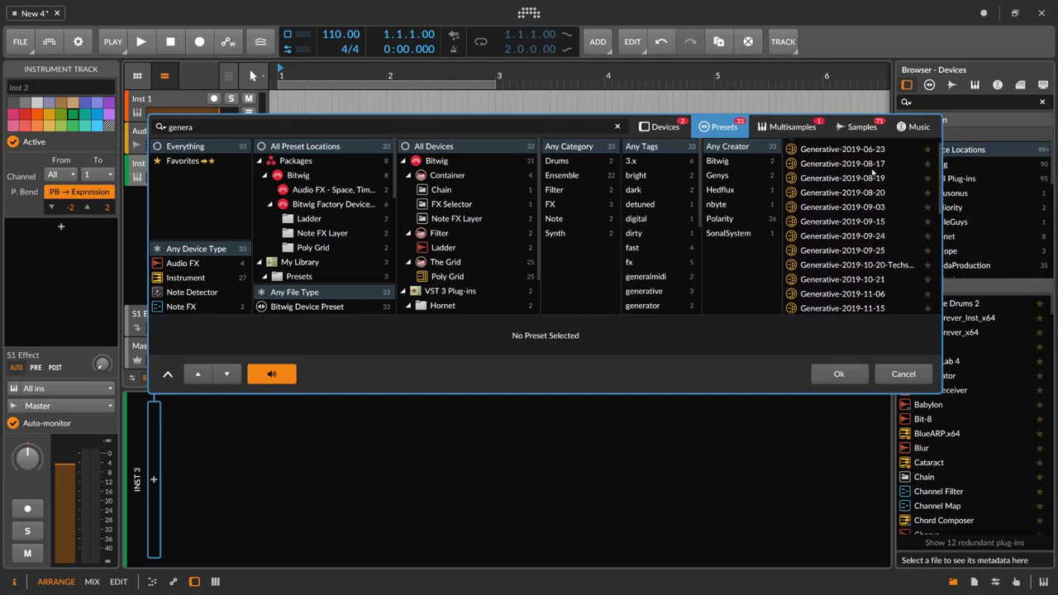
drag(936, 172, 928, 259)
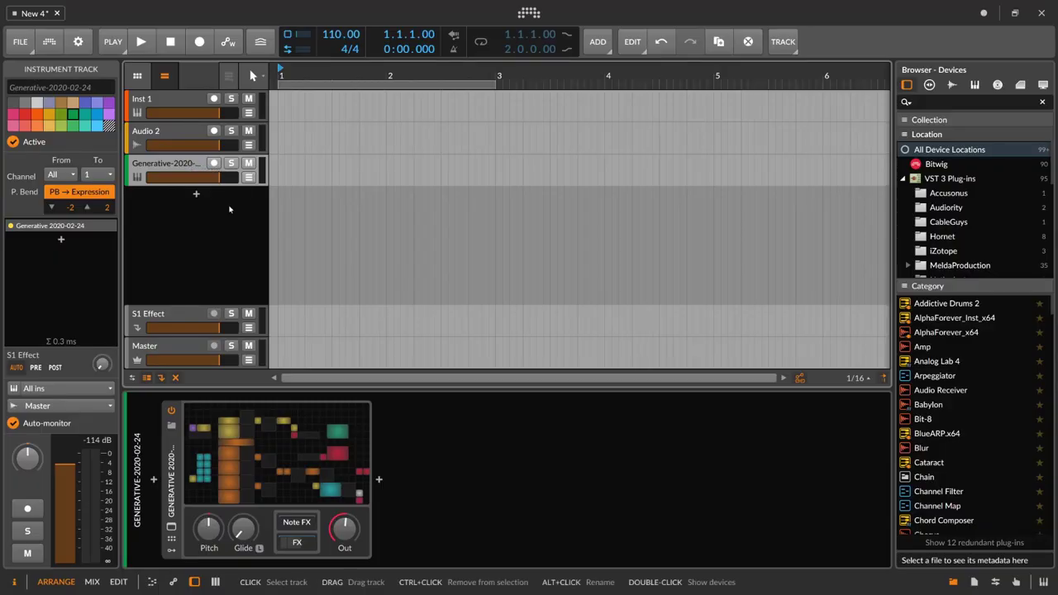
- Open the Generative-2020-02-24 patch in the Grid editor and examine its rhythm, notes and Pitch Quantize modules
click(331, 462)
click(812, 72)
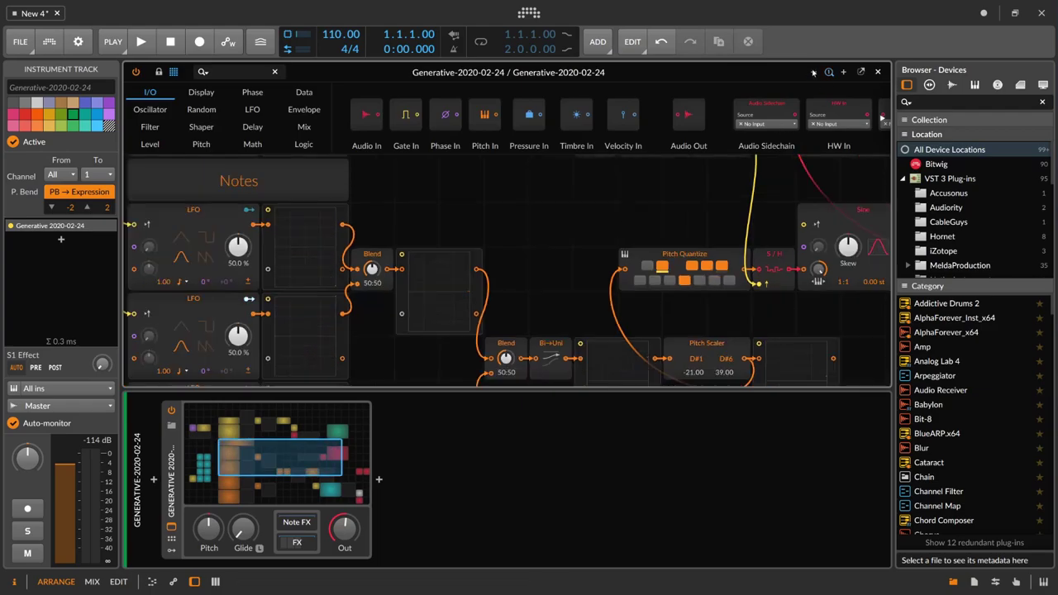
drag(466, 218, 480, 246)
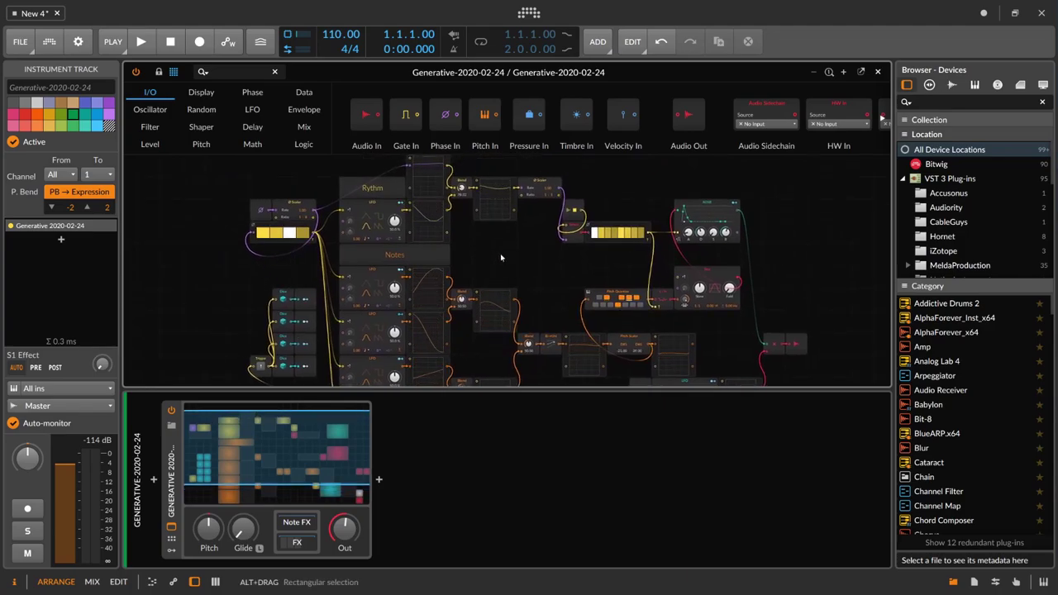
drag(503, 251, 478, 228)
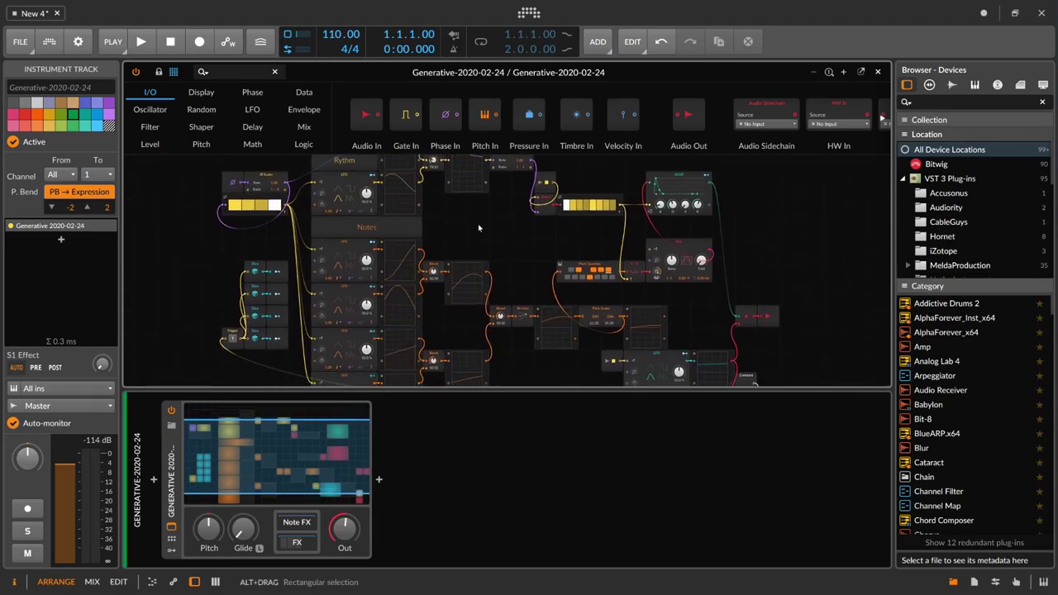
mouse_move(477, 228)
mouse_down()
mouse_move(473, 176)
mouse_move(466, 256)
mouse_move(471, 240)
mouse_up()
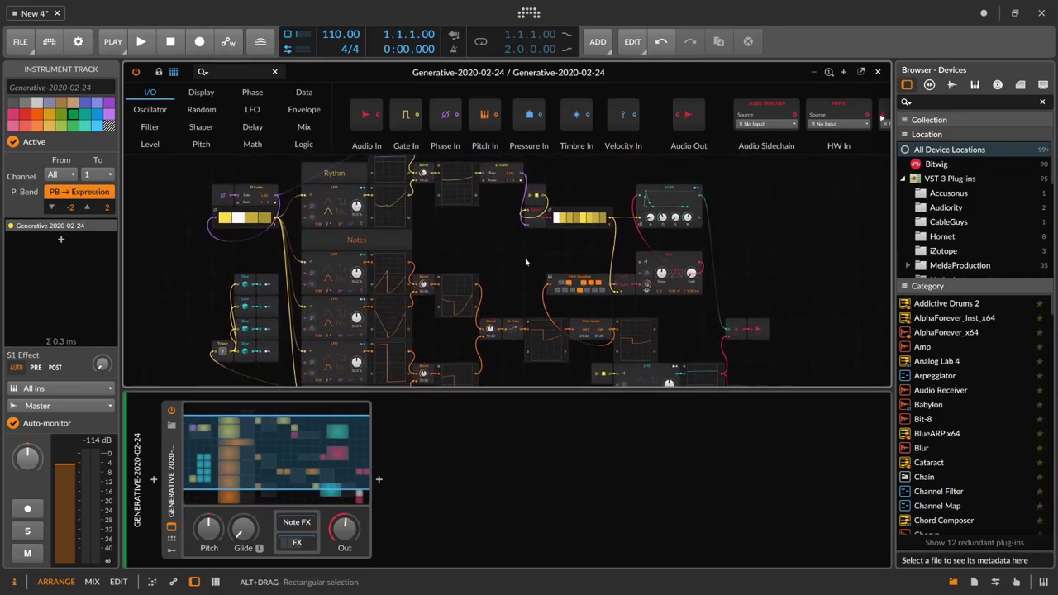
click(562, 286)
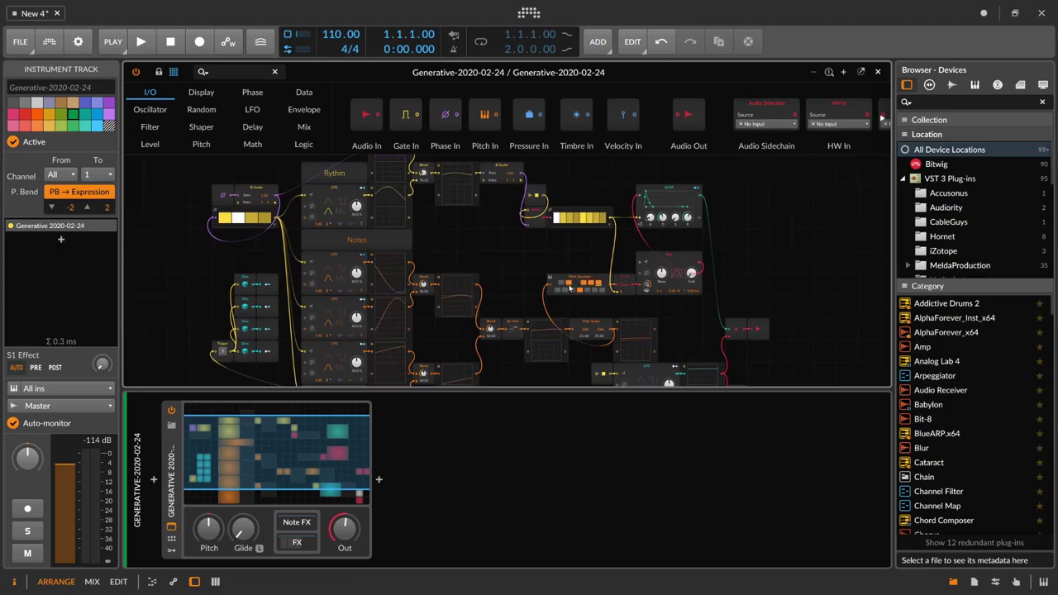
click(844, 72)
click(843, 72)
drag(674, 229, 648, 222)
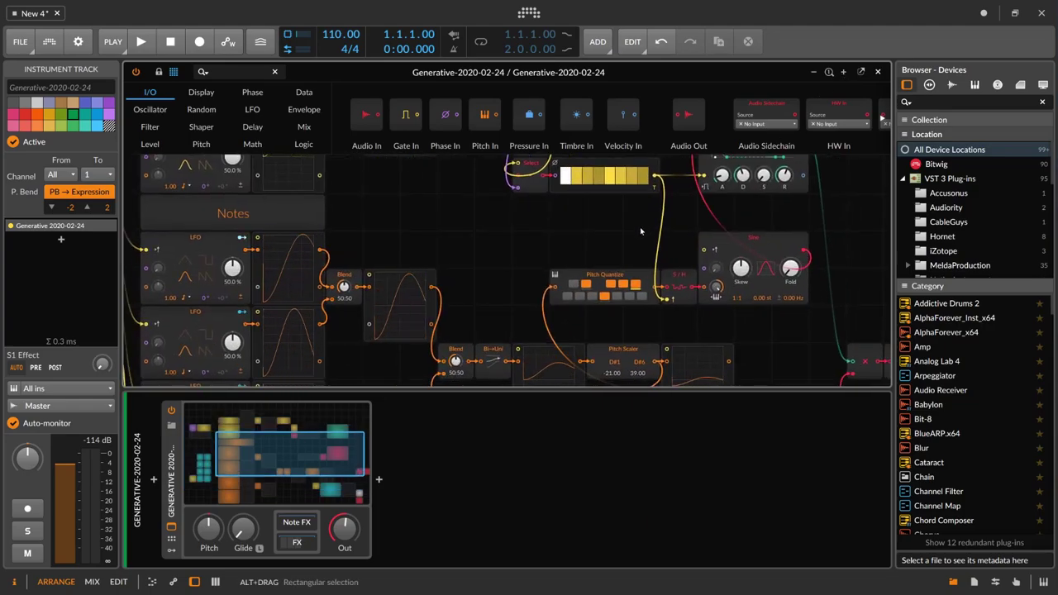
scroll(640, 231, right, 1)
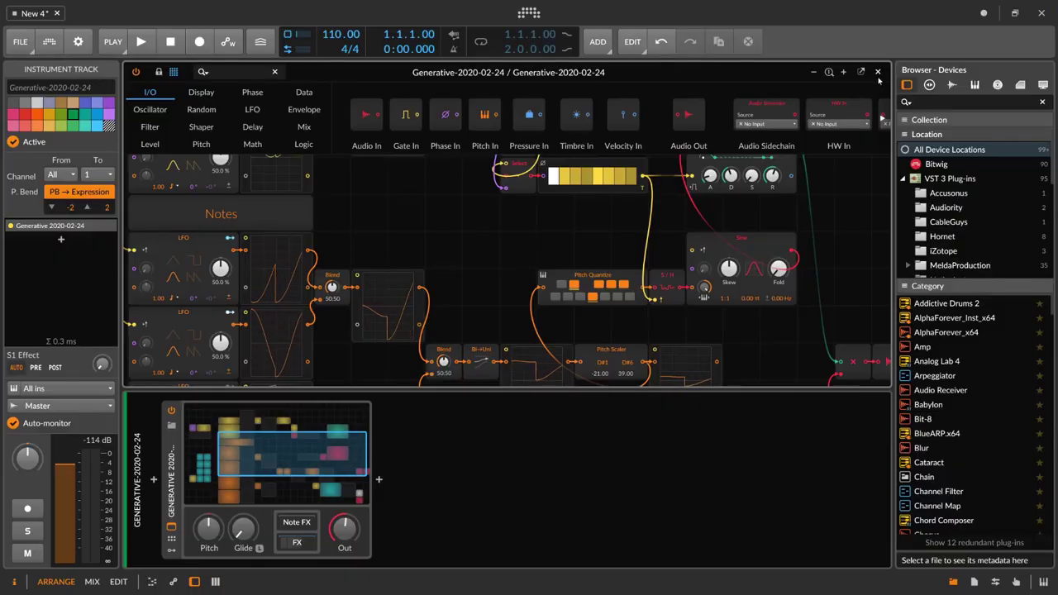
- Insert an empty clip at bar 1 of the Generative-2020-02-24 track and extend it to two bars
click(252, 75)
click(284, 170)
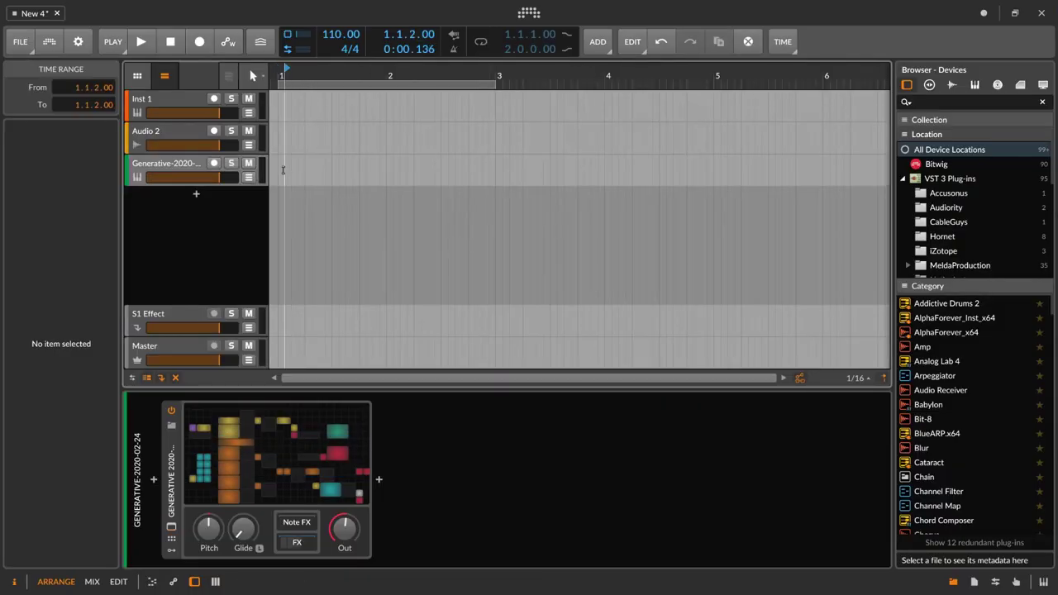
drag(277, 172, 478, 170)
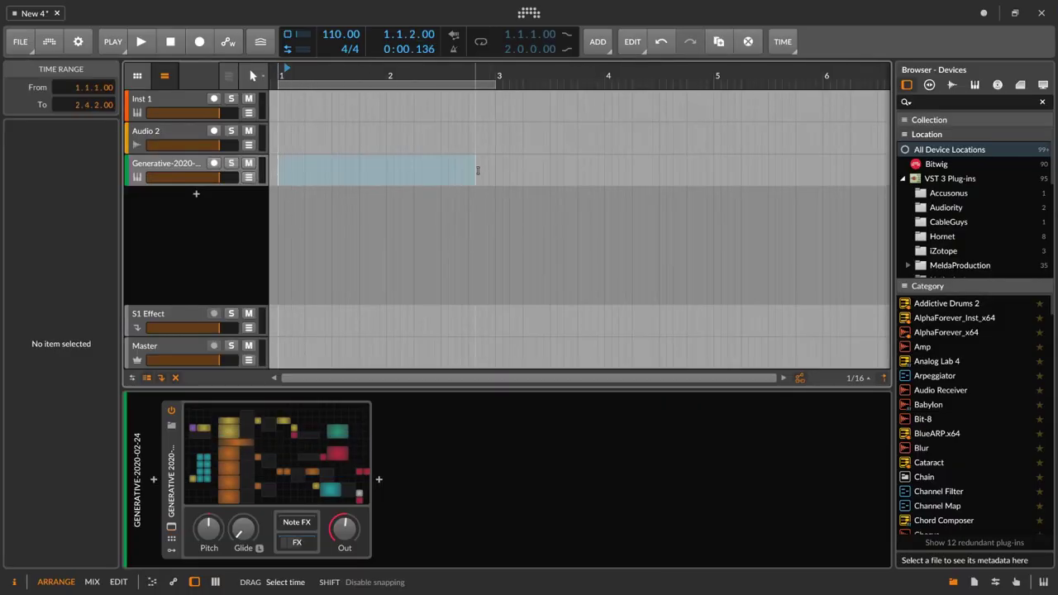
click(282, 169)
double_click(282, 170)
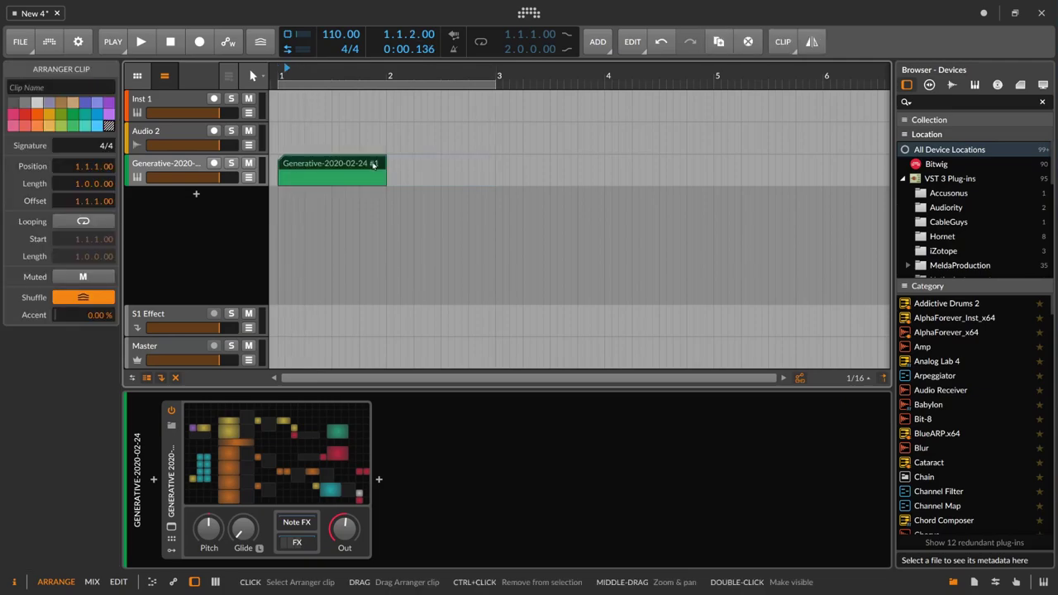
drag(385, 169, 495, 169)
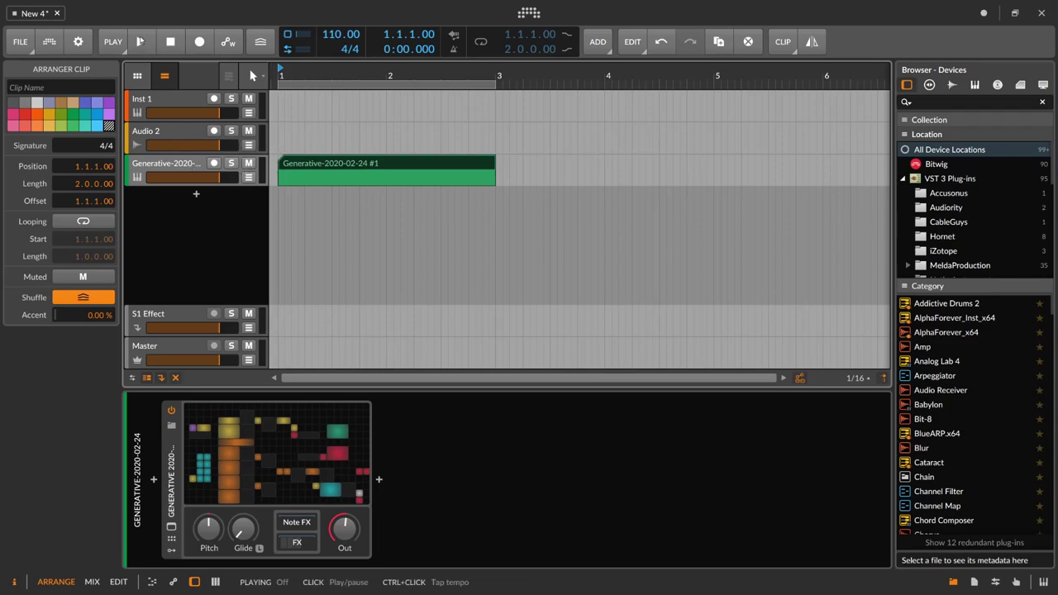
- Play the arrangement from the start and raise the generative device's output level
click(140, 41)
click(183, 236)
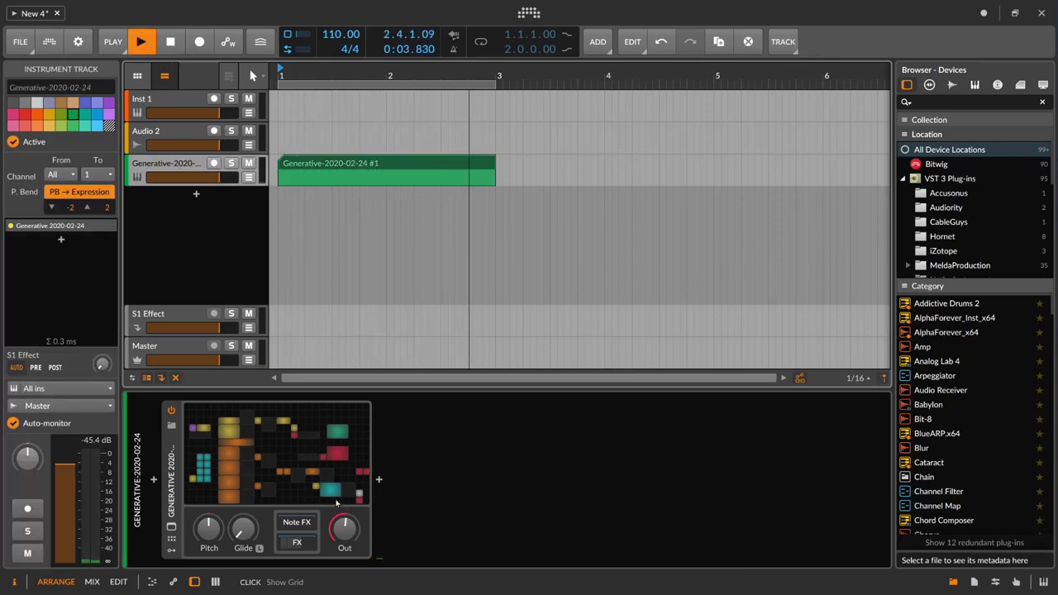
drag(360, 76, 361, 50)
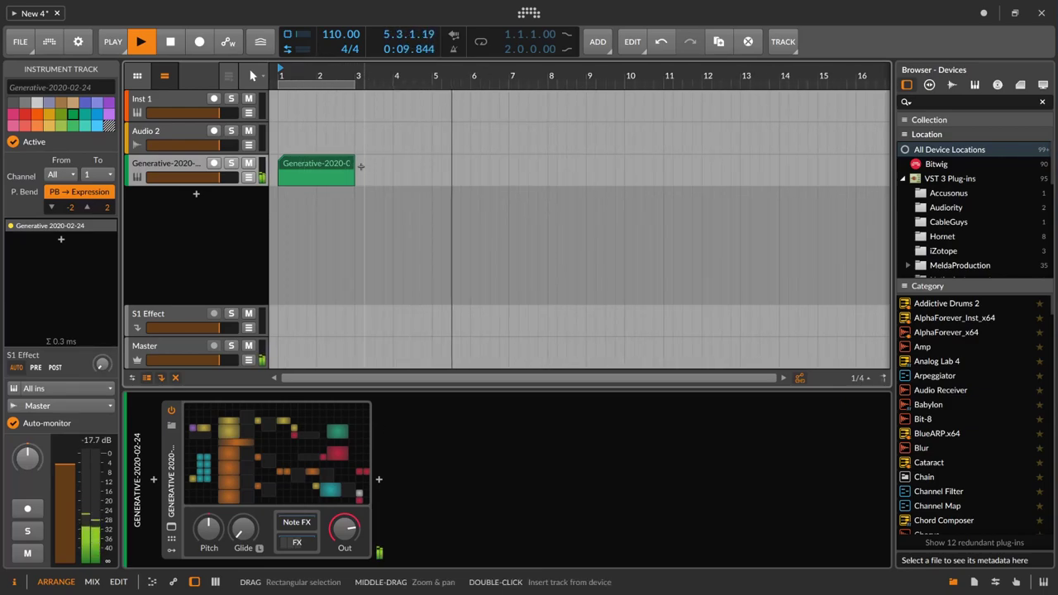
drag(336, 76, 336, 71)
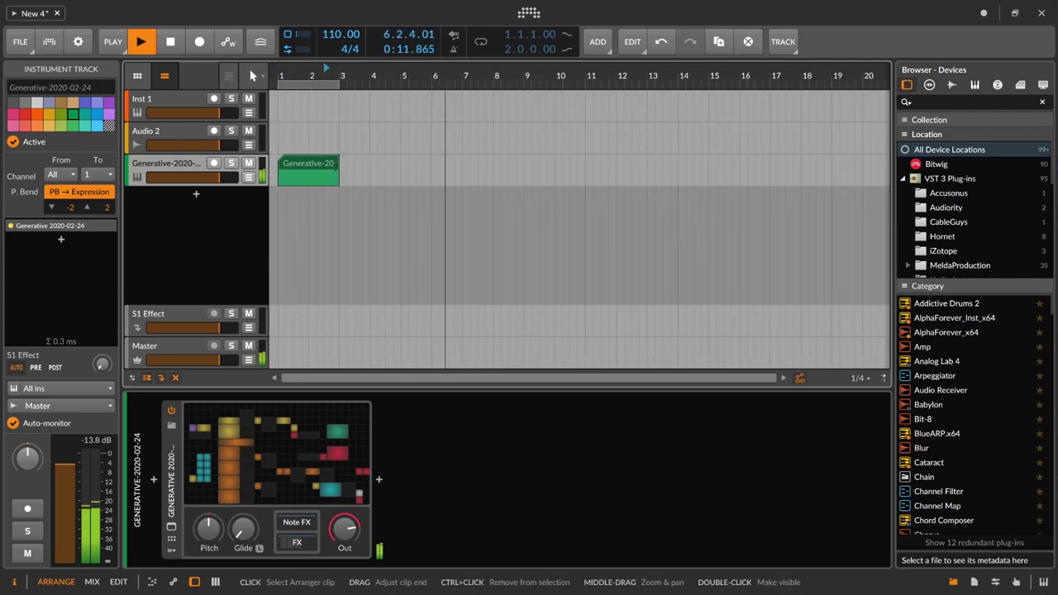
- Stop playback and delete the two-bar clip from the generative track
key(space)
click(350, 162)
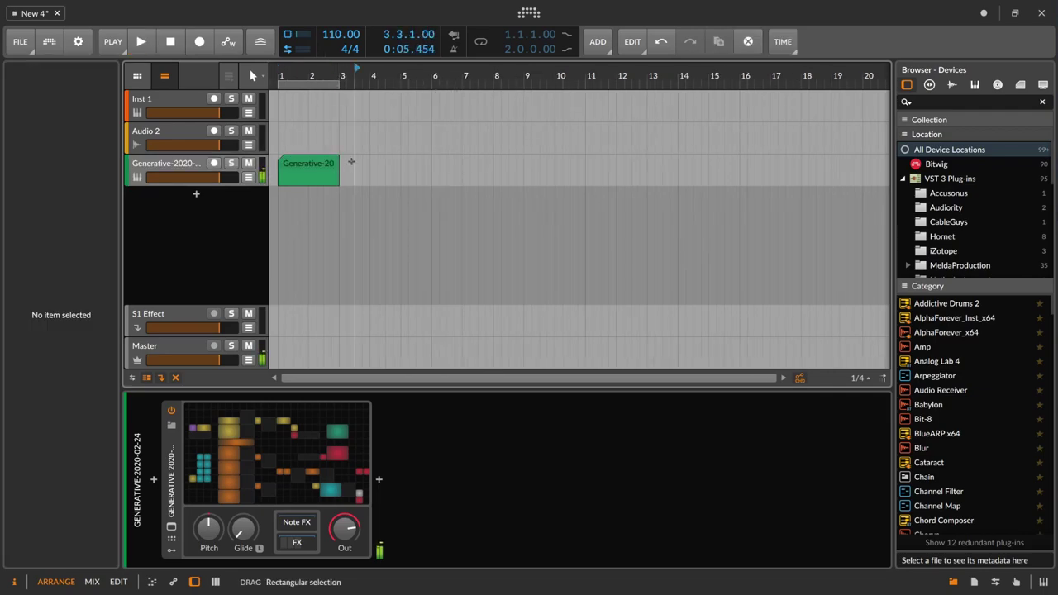
click(316, 165)
key(Delete)
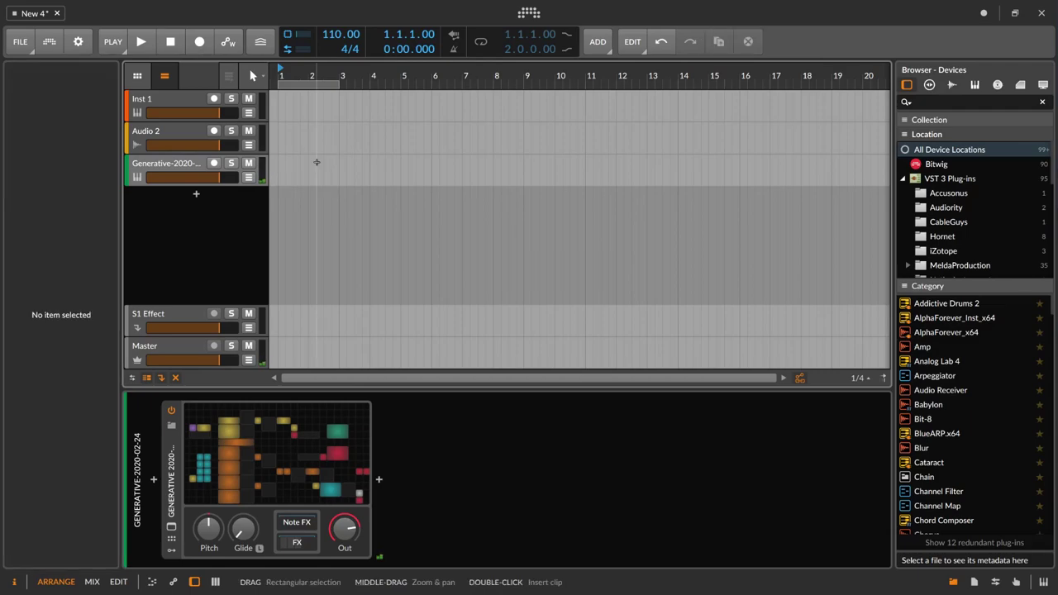
- Bounce the time range from bar 1 to bar 25 on the generative track to a new audio track, using the Post-Fader source
drag(287, 174, 356, 175)
drag(533, 172, 539, 172)
scroll(297, 141, down, 3)
click(288, 172)
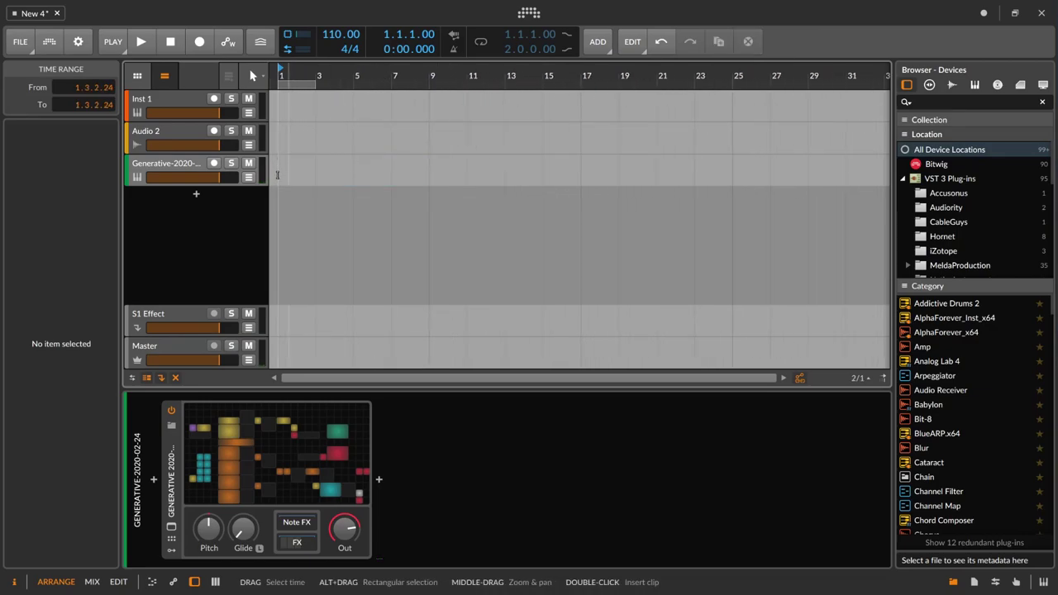
click(279, 179)
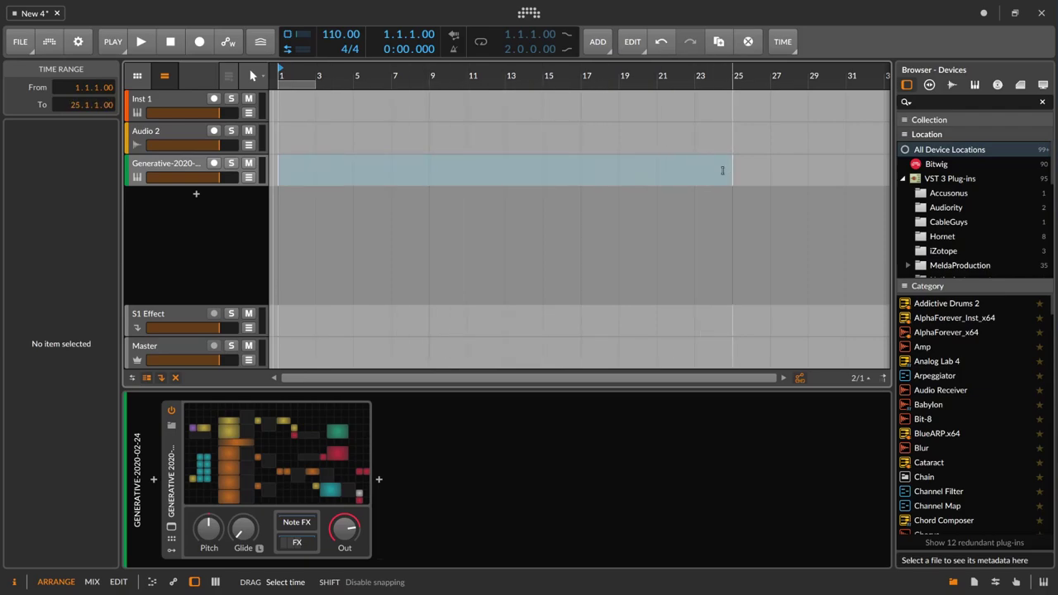
right_click(626, 160)
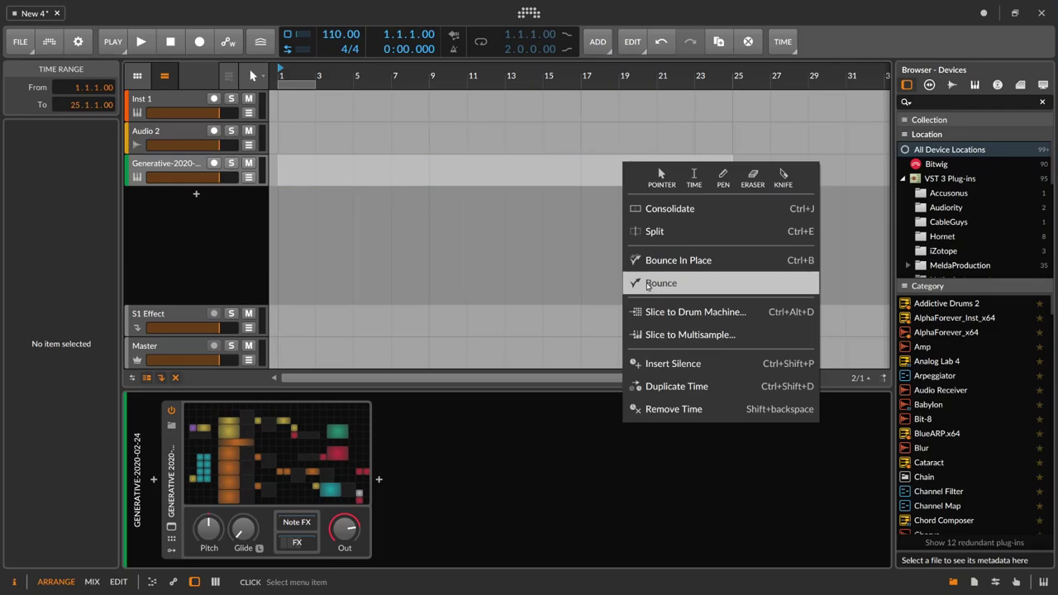
click(660, 284)
click(555, 234)
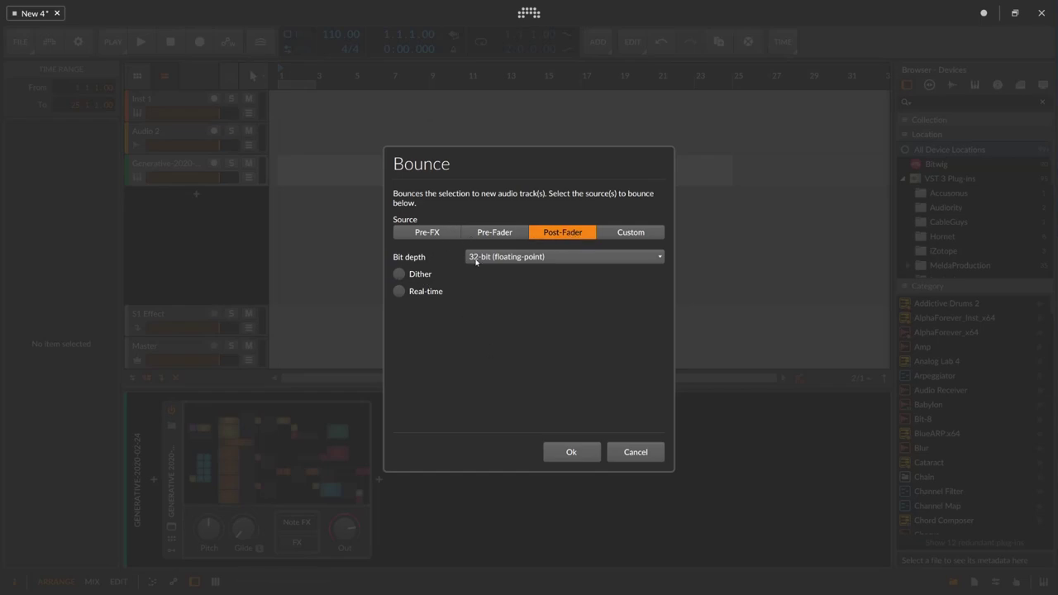
click(569, 453)
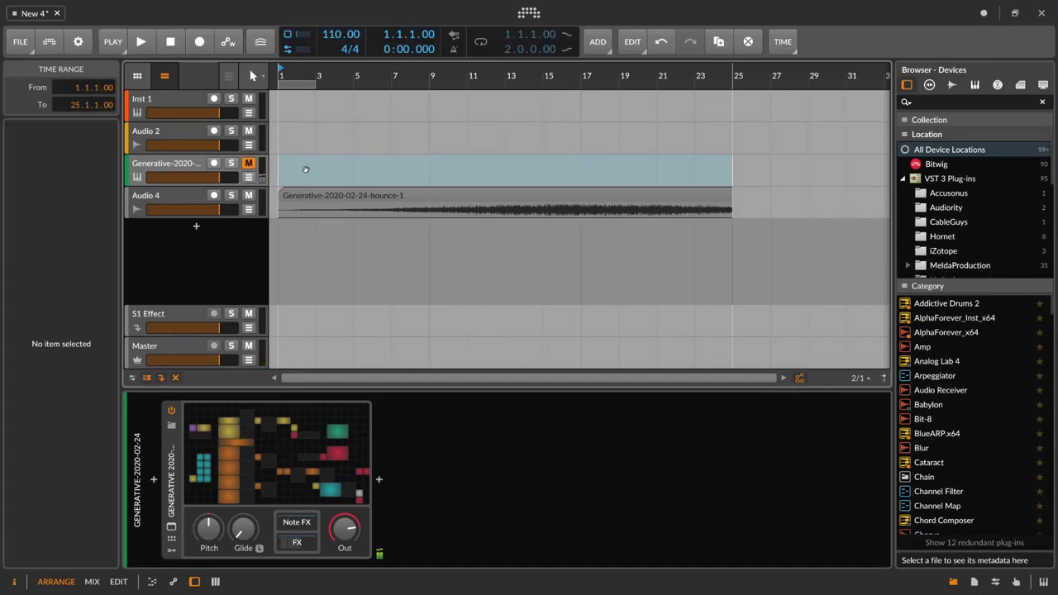
- Select the bounced audio clip and audition it from bar 9
click(433, 192)
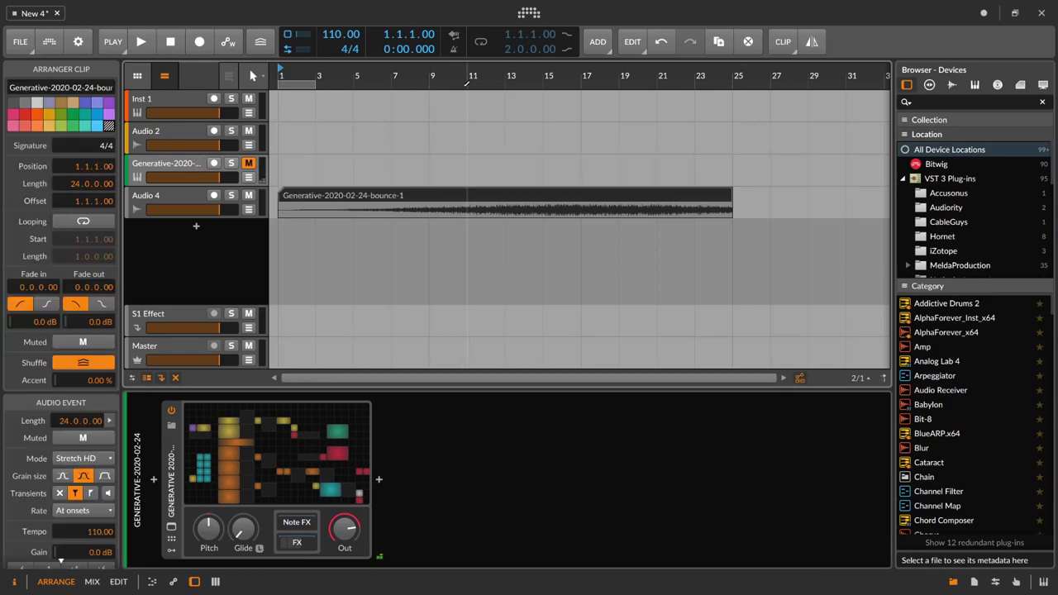
scroll(434, 192, down, 3)
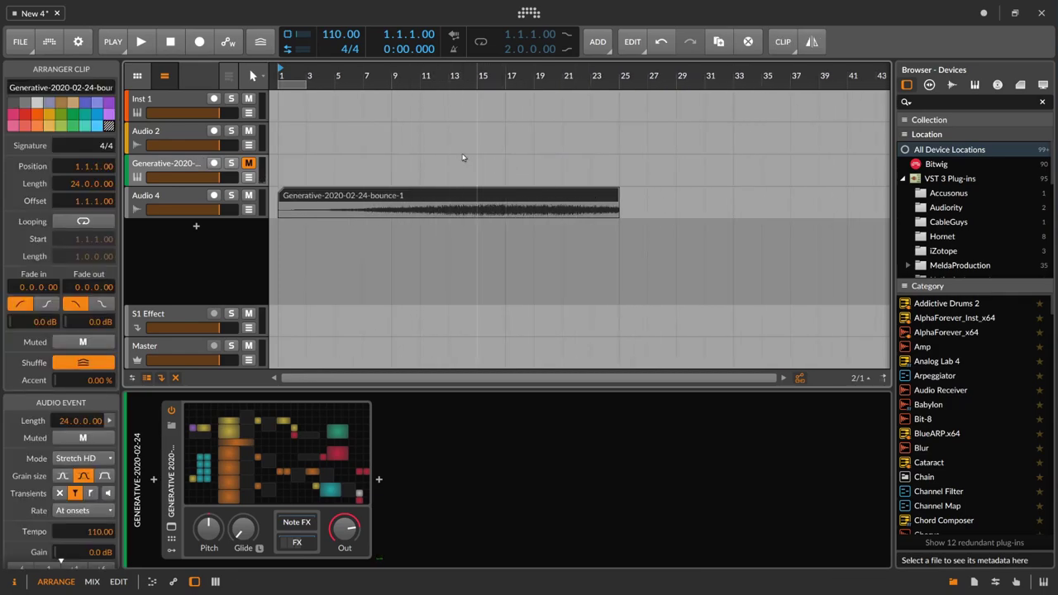
click(393, 76)
key(space)
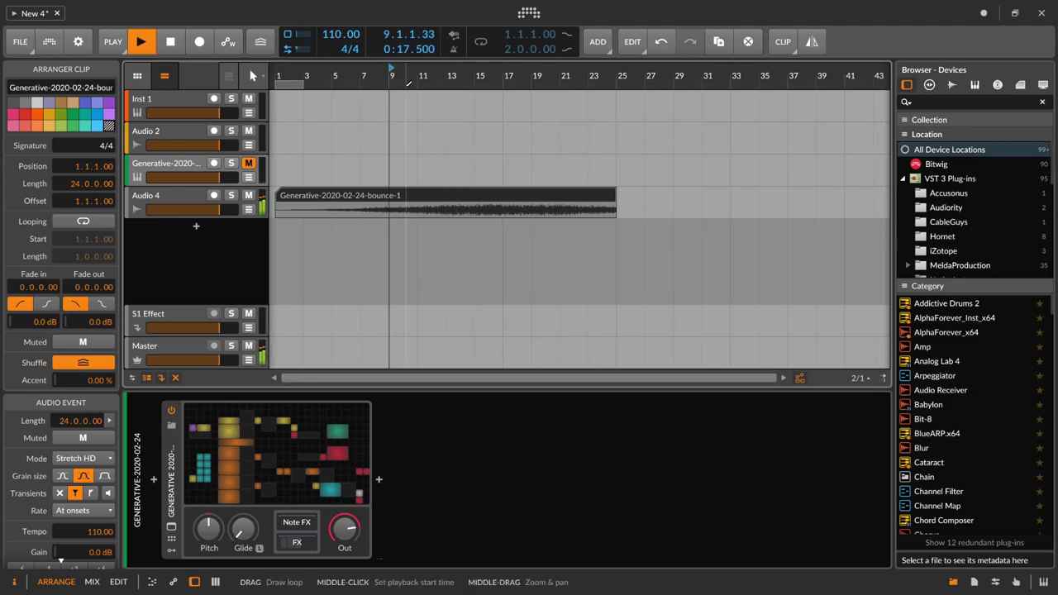
key(space)
key(space)
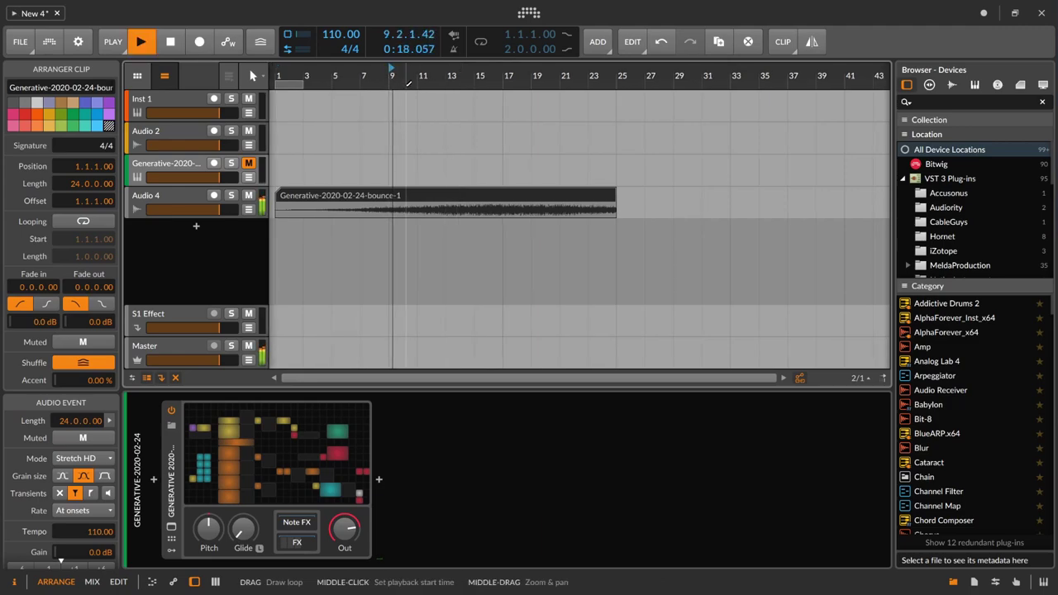
key(space)
key(space)
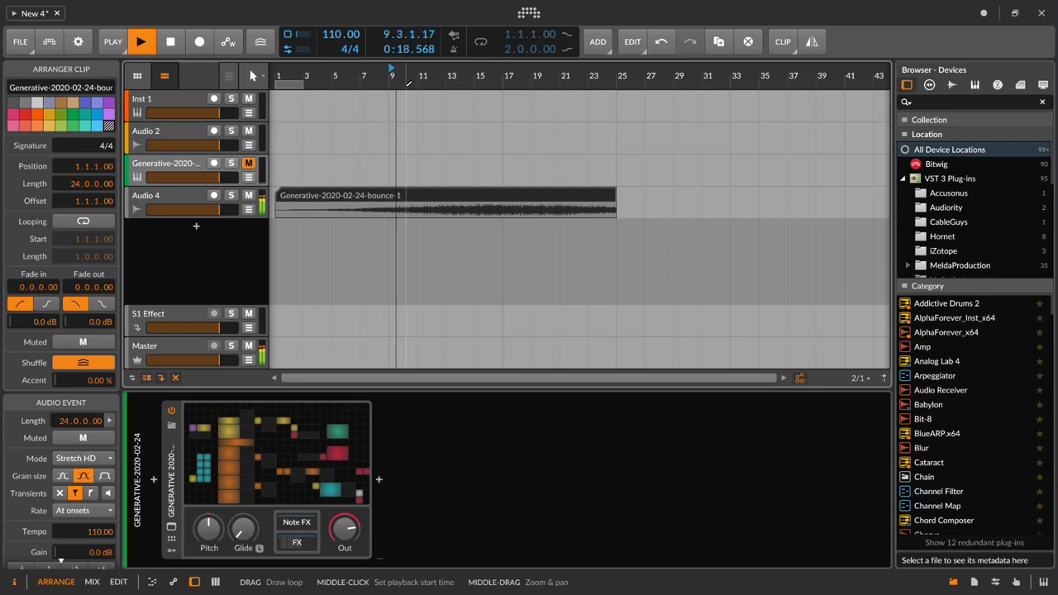
- Stop playback and trim the bounced audio clip to a two-bar section with a 9.1.1.00 offset, starting at bar 1
key(space)
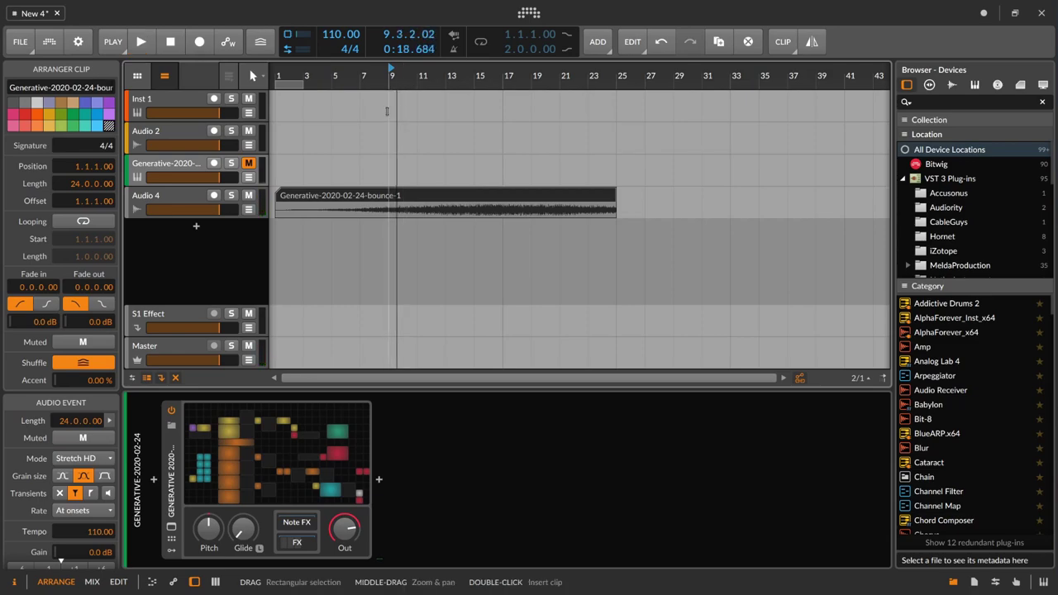
key(Home)
drag(277, 197, 304, 196)
drag(331, 75, 330, 105)
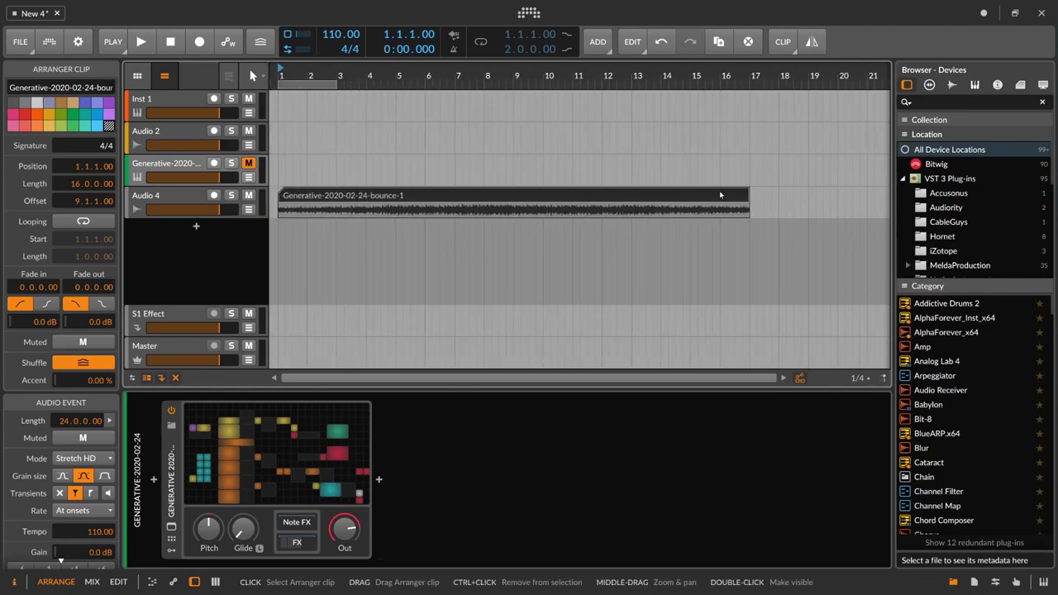
drag(749, 208, 336, 217)
drag(343, 76, 405, 77)
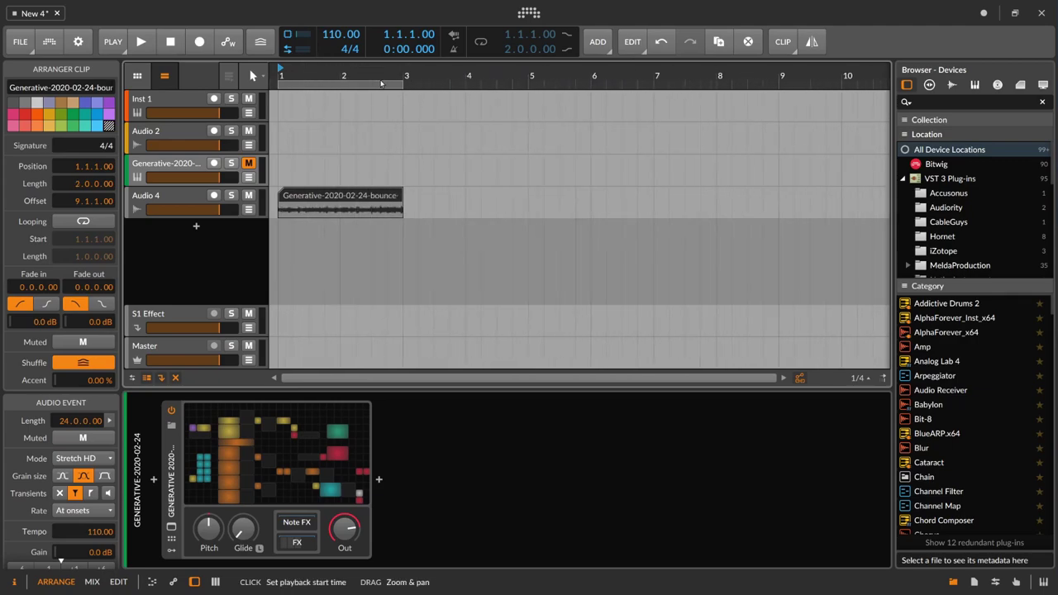
- Set the project tempo to 120 BPM and audition the trimmed audio clip
click(356, 83)
drag(338, 38, 338, 38)
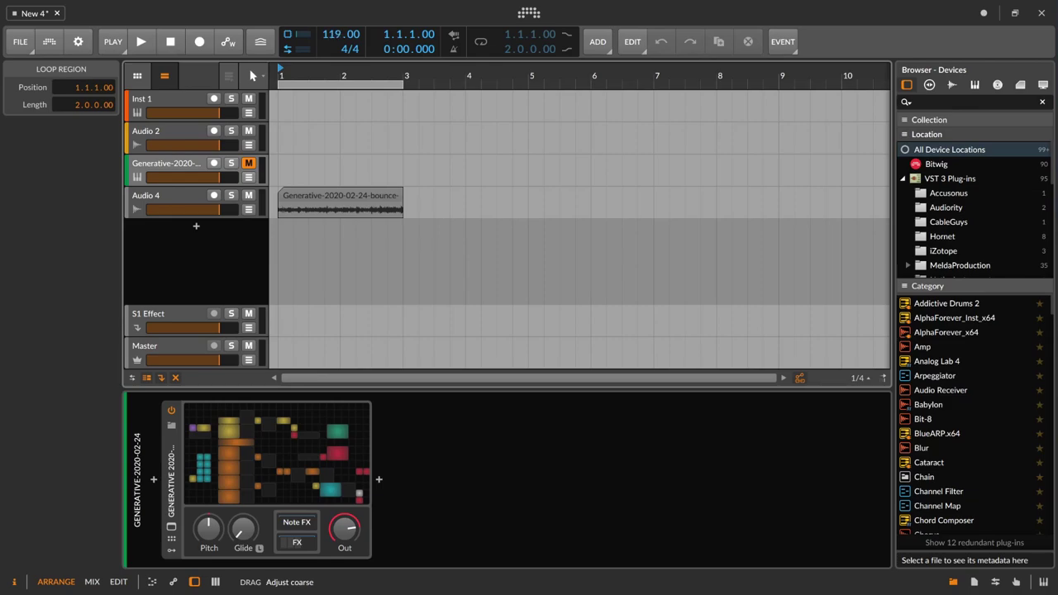
drag(338, 38, 338, 37)
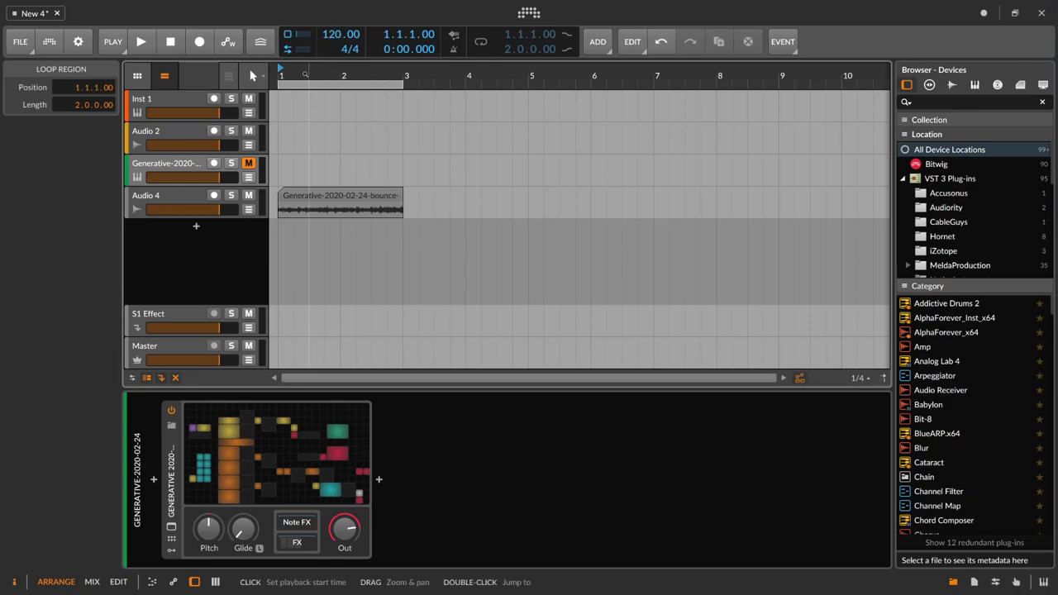
drag(293, 74, 294, 82)
key(space)
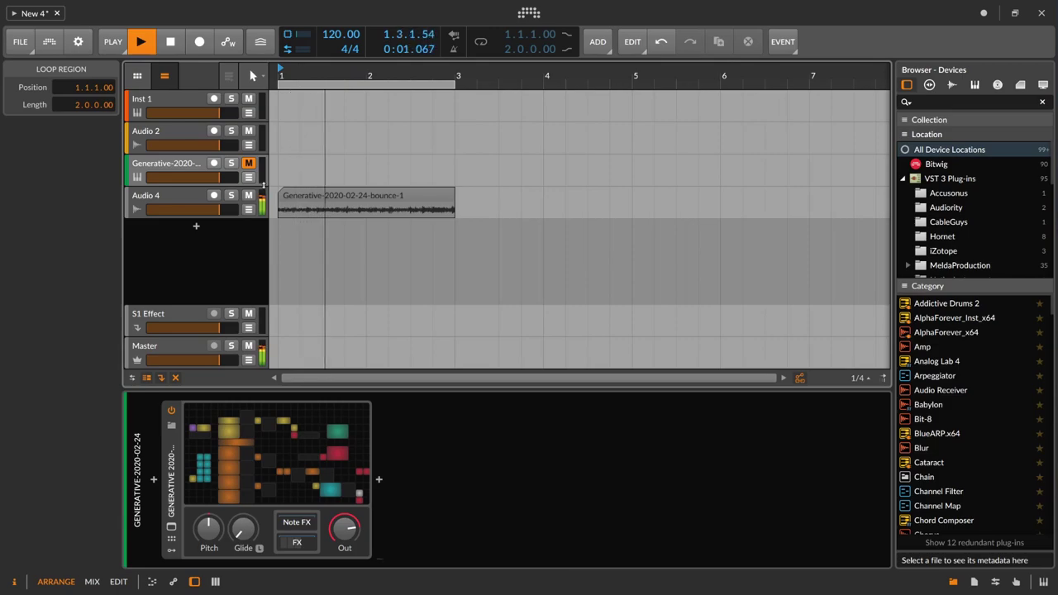
click(190, 199)
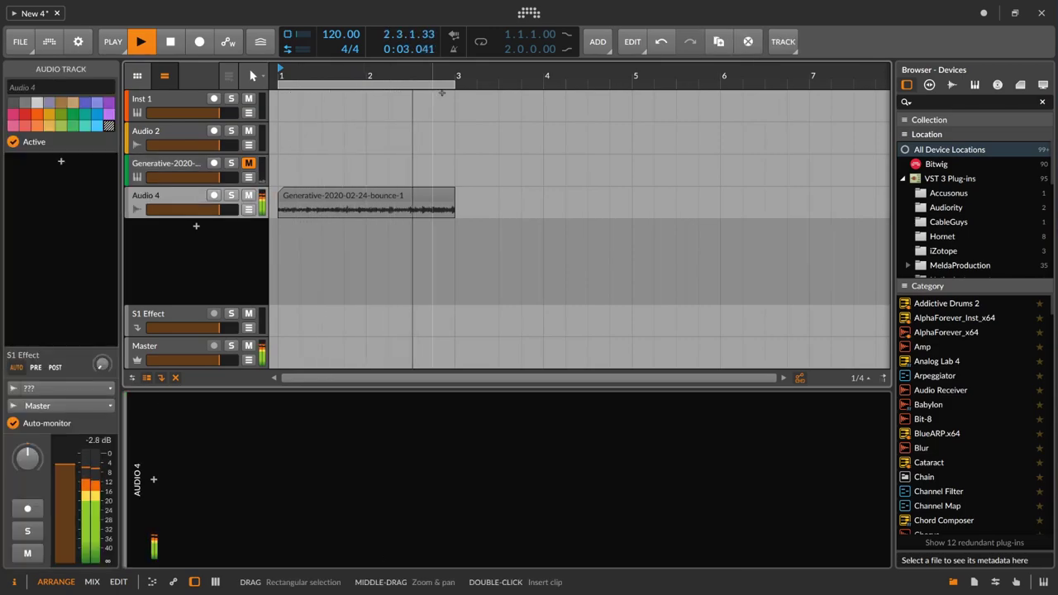
key(space)
- Enable arranger looping over the first two bars and audition the clip from bar 1
click(480, 41)
click(279, 76)
key(space)
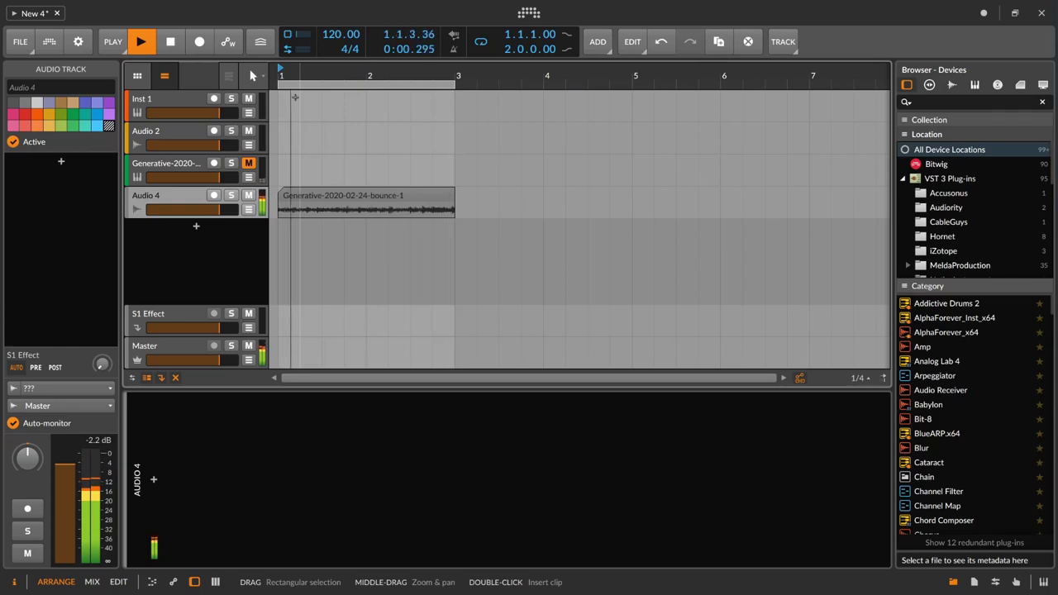
key(space)
click(348, 194)
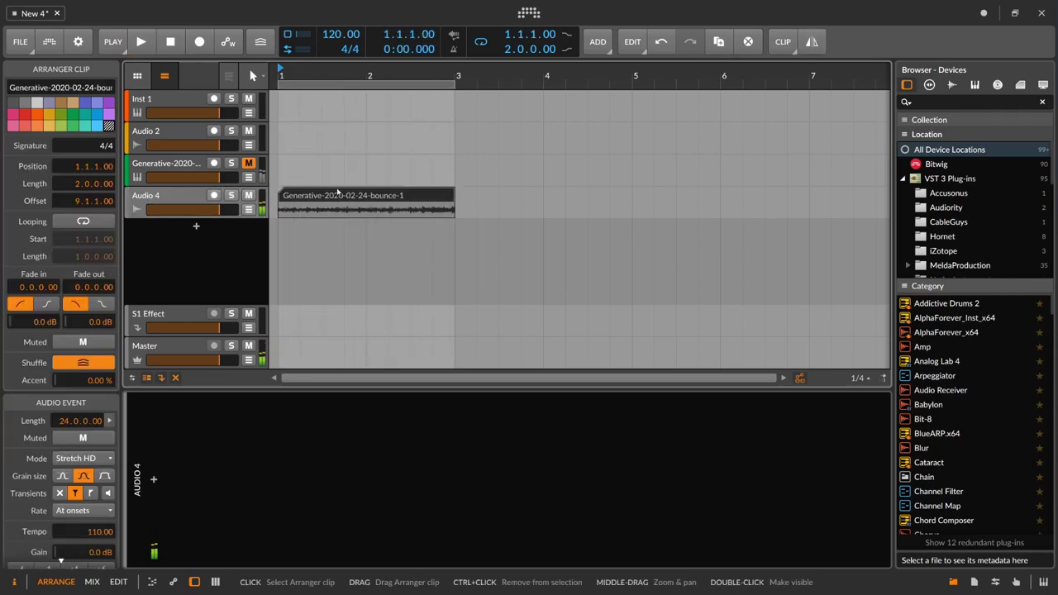
click(263, 175)
- Add a new instrument track with the E-Kick device below the Audio 4 track
click(187, 200)
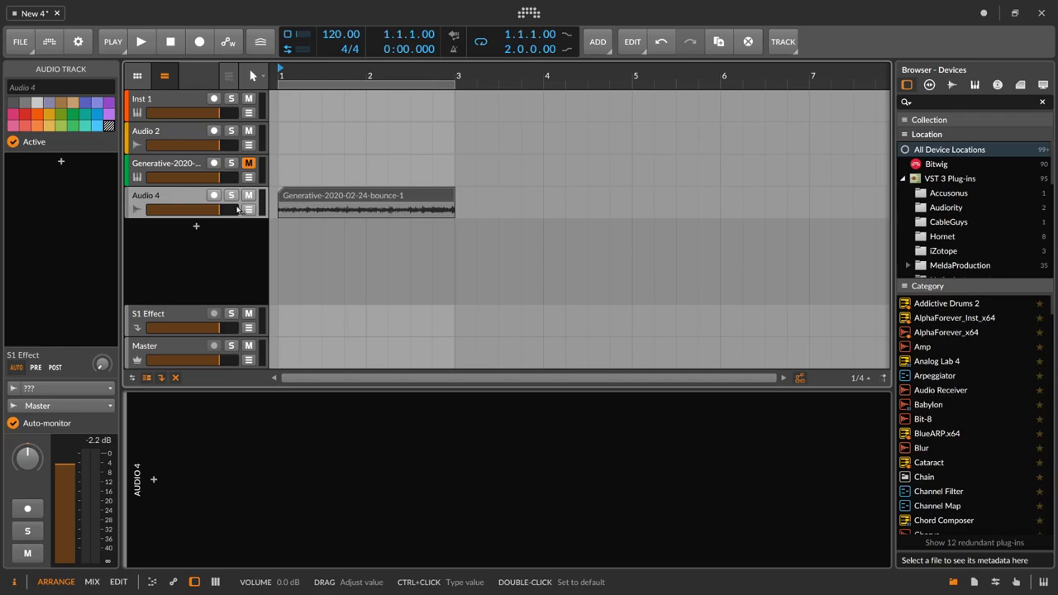
click(199, 228)
text(e.ki)
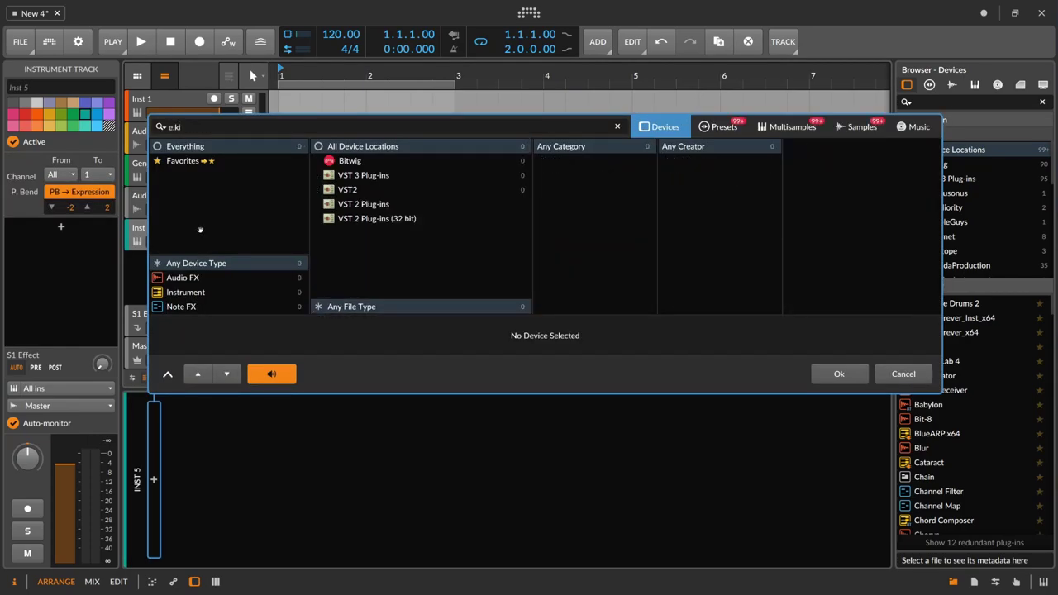
key(BackSpace)
key(BackSpace)
key(BackSpace)
key(BackSpace)
text(ekick)
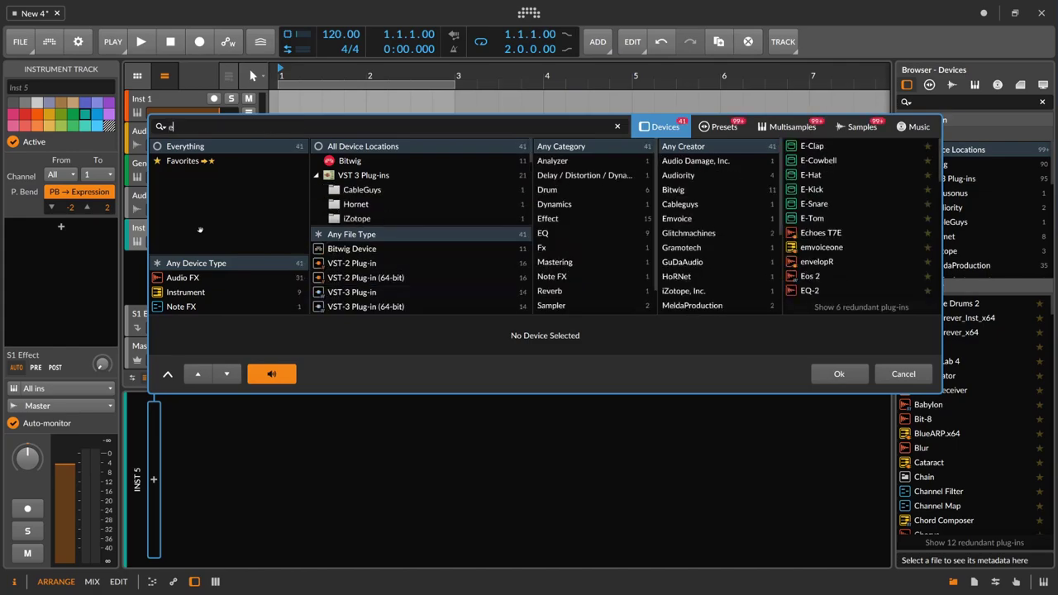
key(BackSpace)
key(BackSpace)
text(-kick)
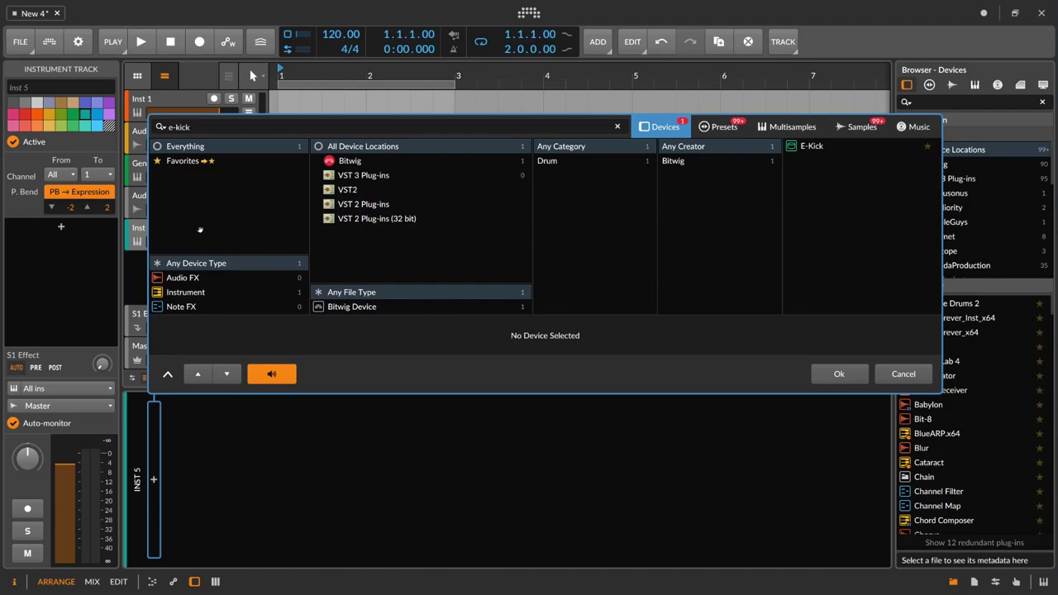
key(Return)
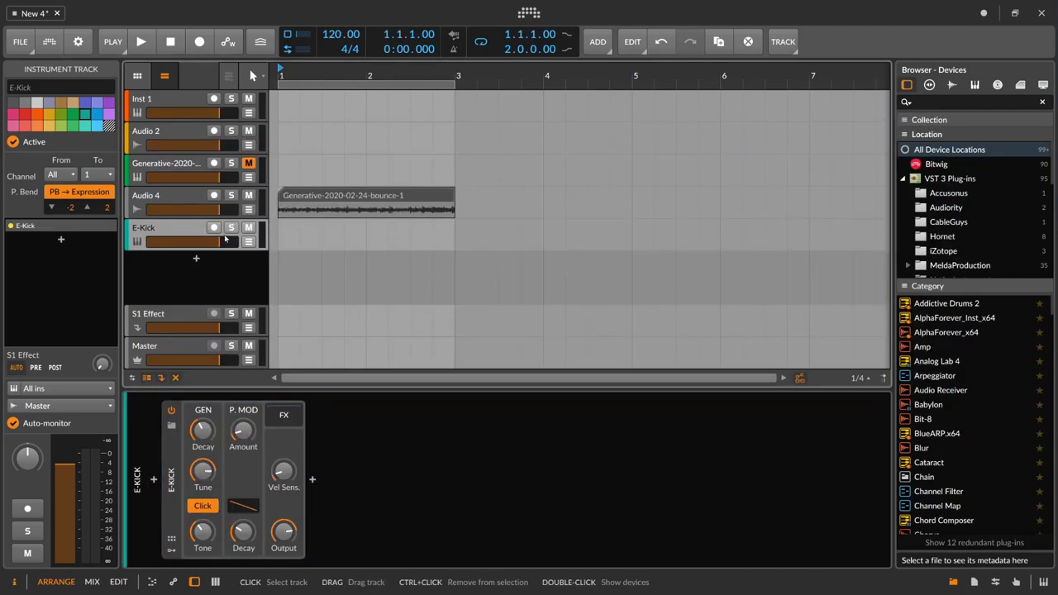
- Create a two-bar clip at bar 1 on the E-Kick track and show it in an enlarged note editor
double_click(285, 230)
drag(361, 225, 455, 228)
double_click(290, 229)
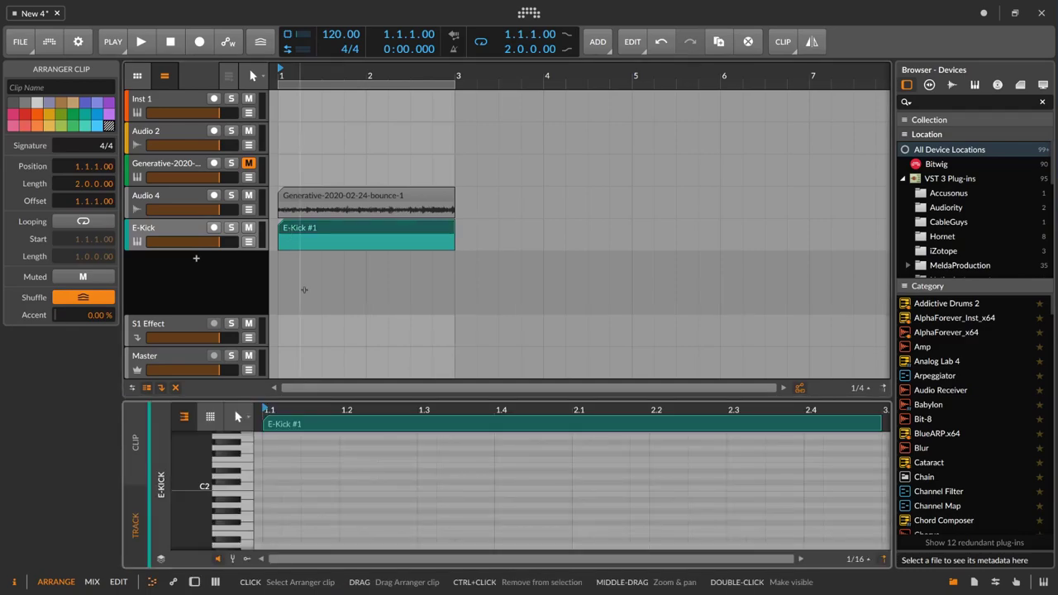
drag(239, 388, 238, 319)
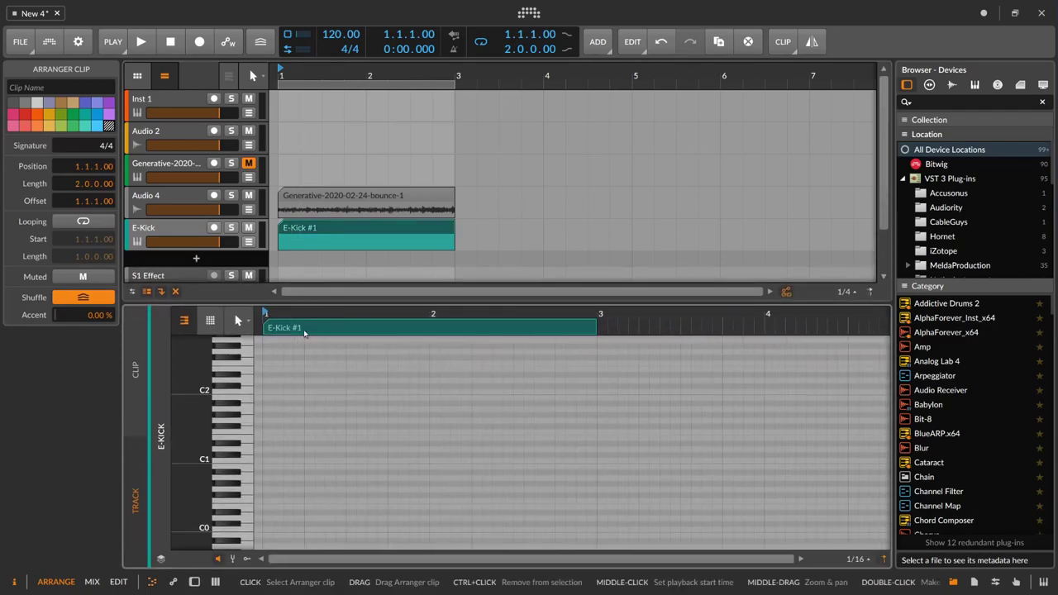
- Fill the E-Kick clip with short C1 notes on every beat of both bars
double_click(268, 460)
double_click(309, 460)
double_click(351, 460)
double_click(392, 461)
double_click(438, 461)
drag(451, 467, 263, 455)
key(Delete)
key(ctrl+d)
key(ctrl+d)
key(ctrl+d)
click(450, 438)
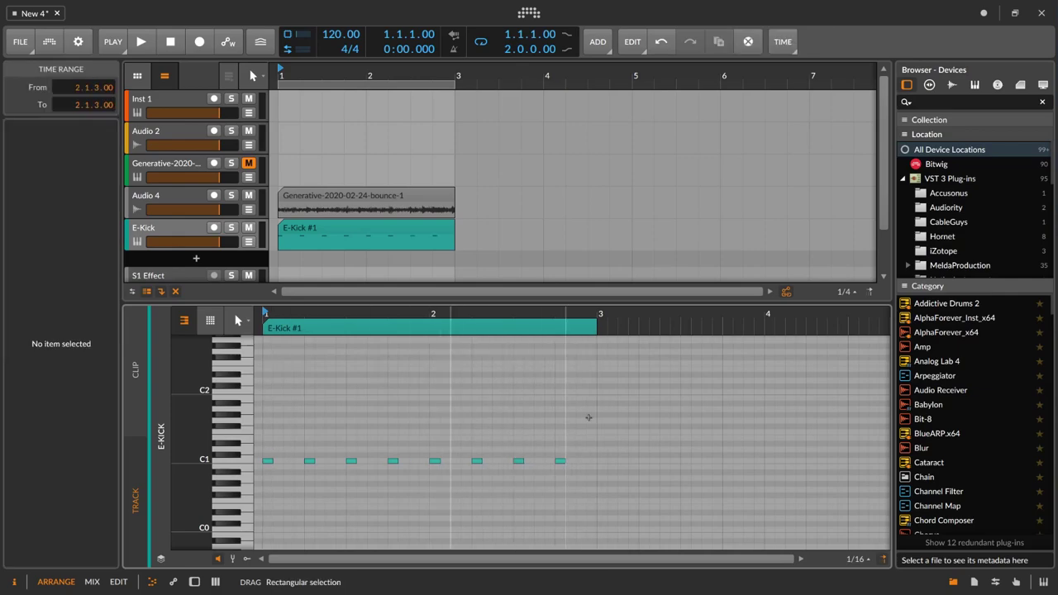
drag(537, 319, 514, 358)
click(478, 400)
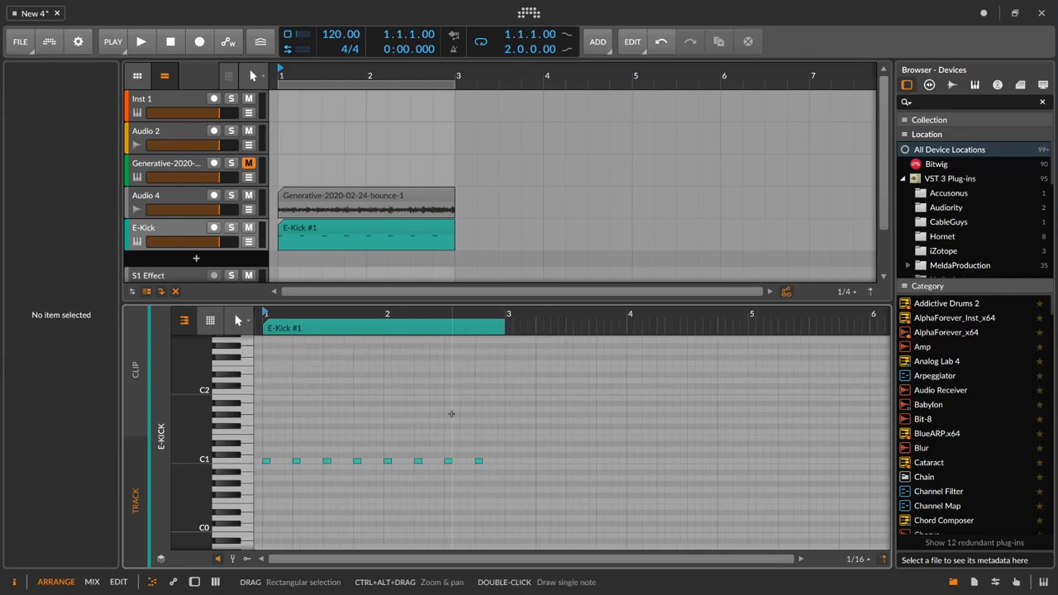
- Show the E-Kick device, play the loop and adjust the kick's output level
key(d)
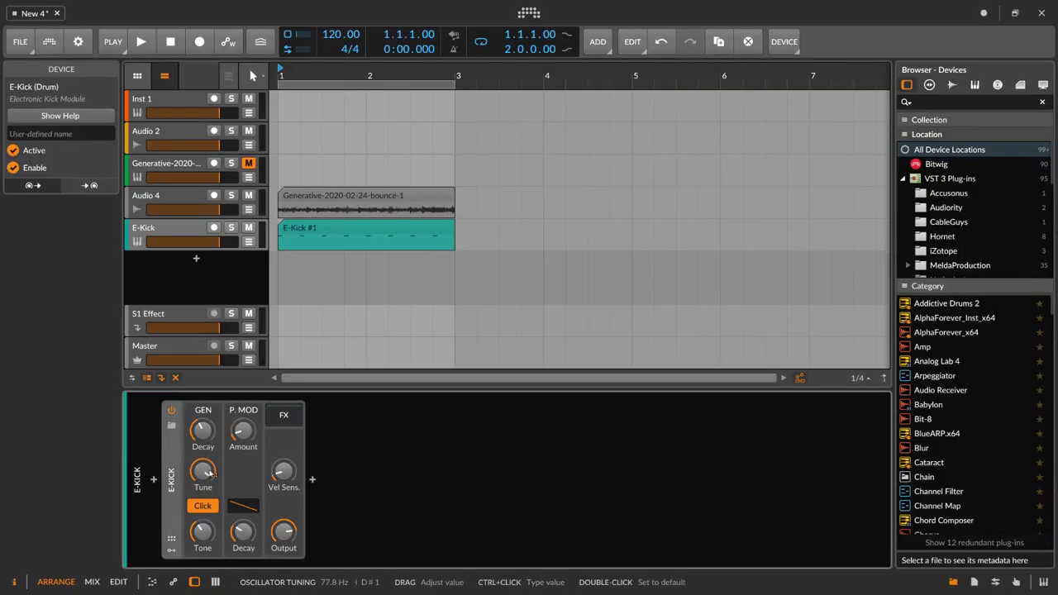
key(space)
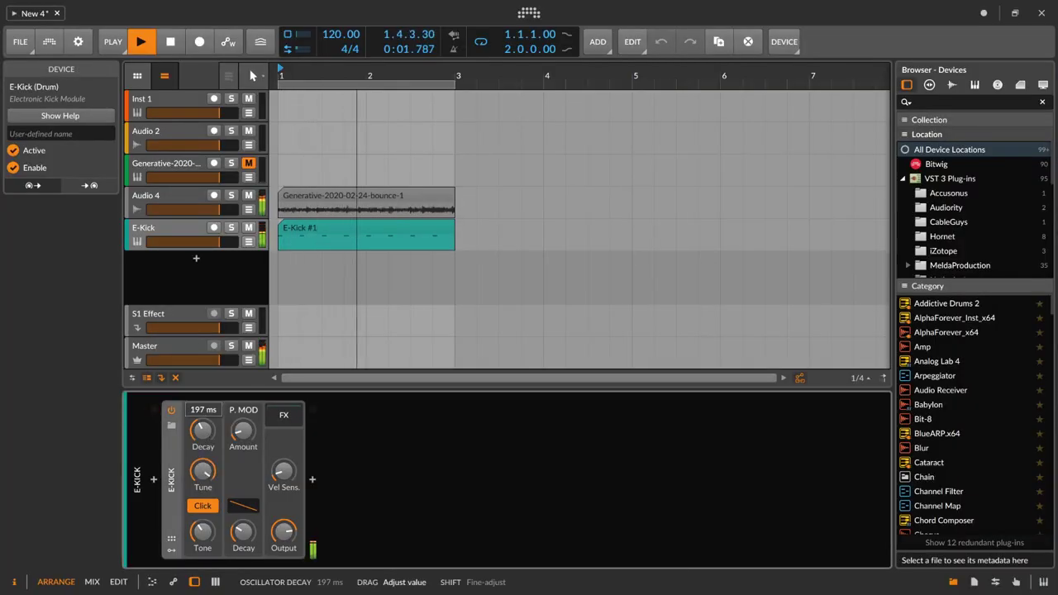
drag(283, 531, 284, 528)
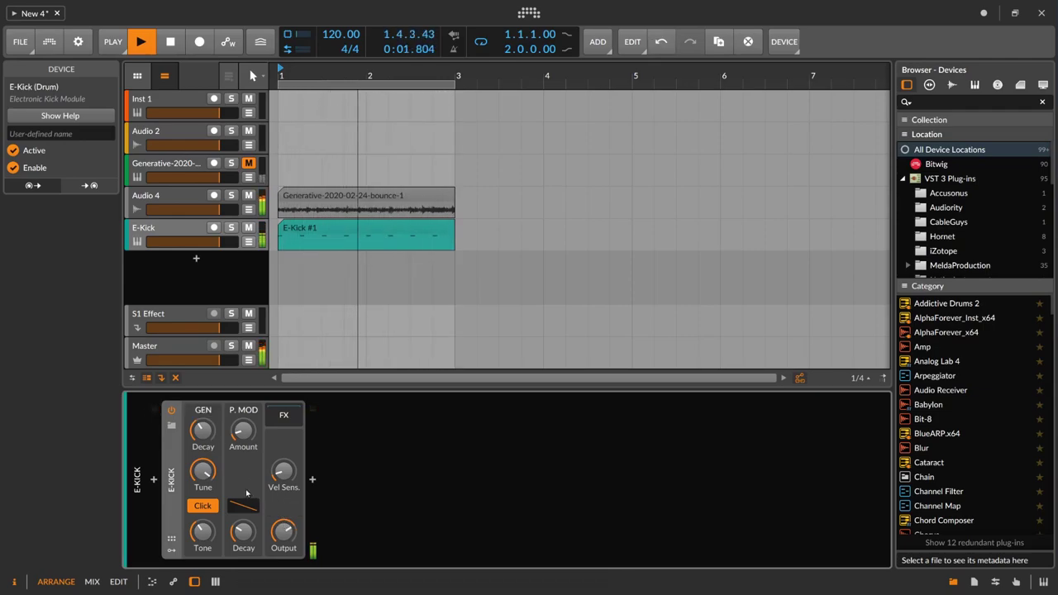
key(space)
- Lower the E-Kick's oscillator tuning and lengthen its pitch-modulation decay and oscillator decay while the loop plays
ctrl+click(206, 472)
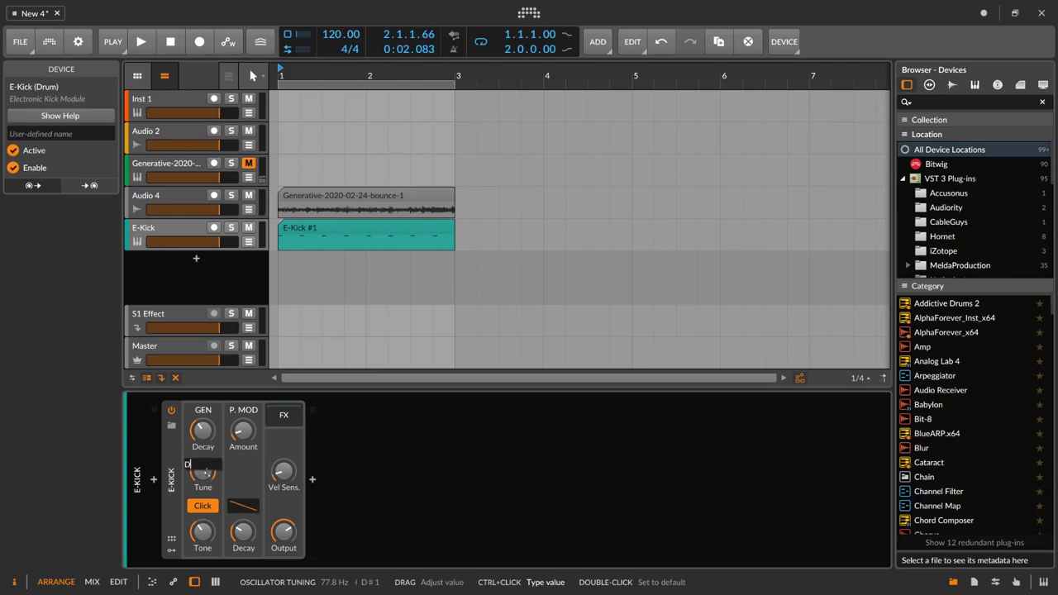
key(Return)
key(space)
drag(243, 531, 243, 508)
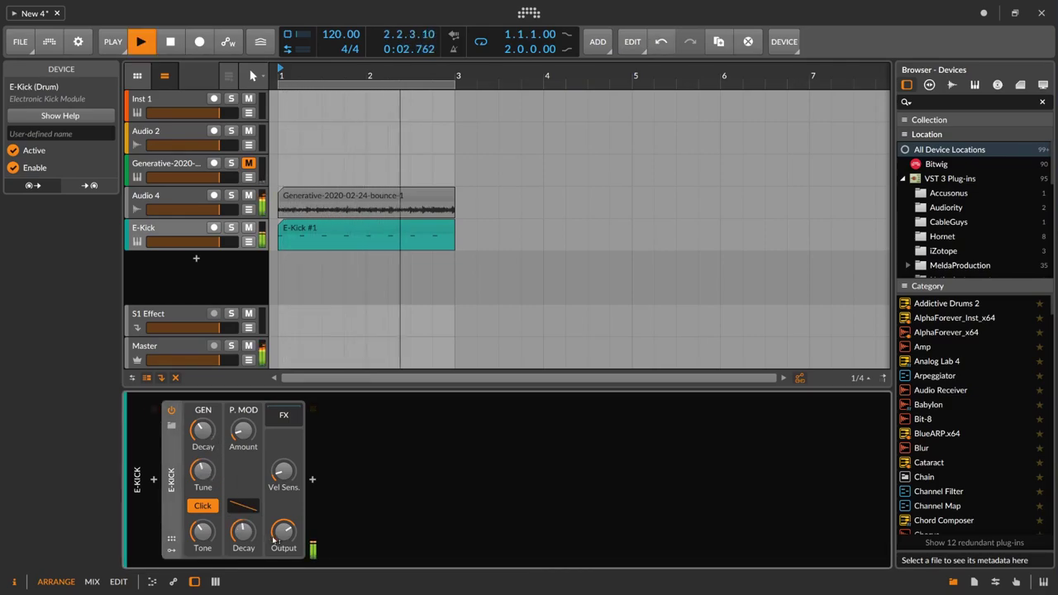
drag(202, 429, 203, 429)
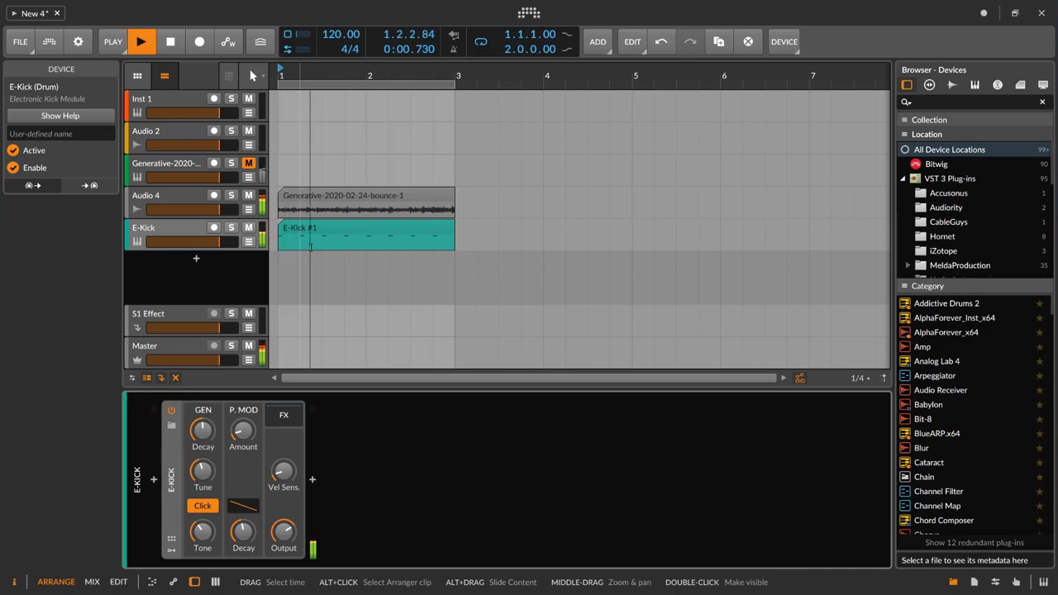
drag(355, 75, 347, 101)
key(space)
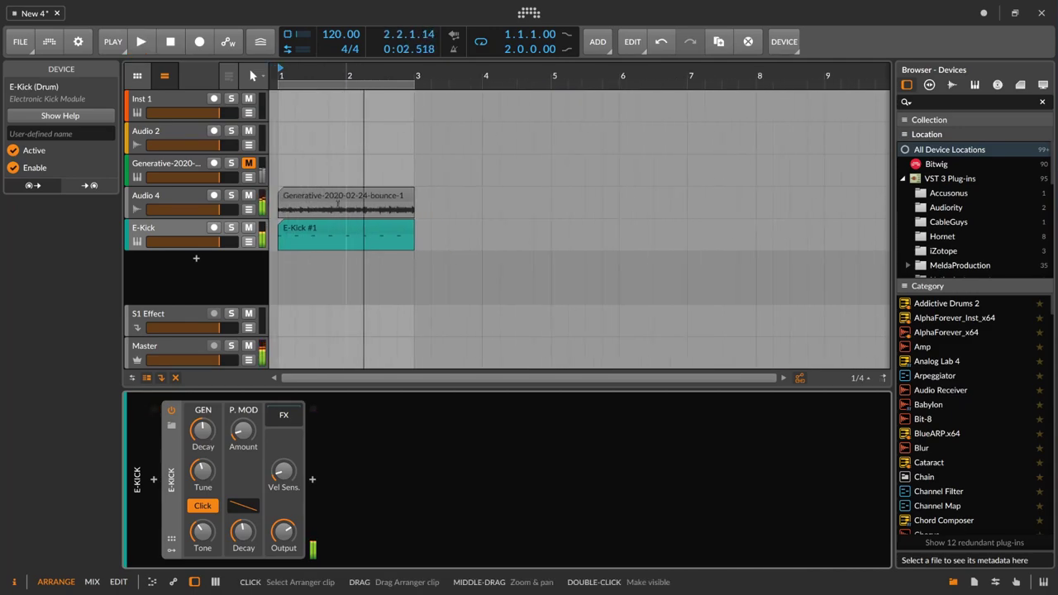
- Rename the Audio 4 track as GenerativeExample
click(193, 227)
click(180, 196)
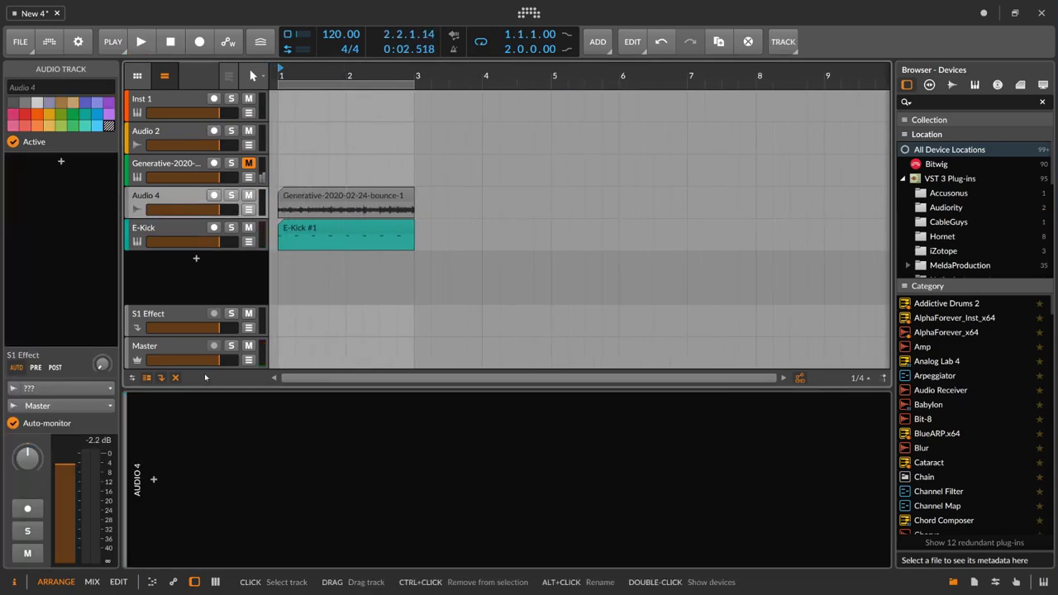
double_click(153, 197)
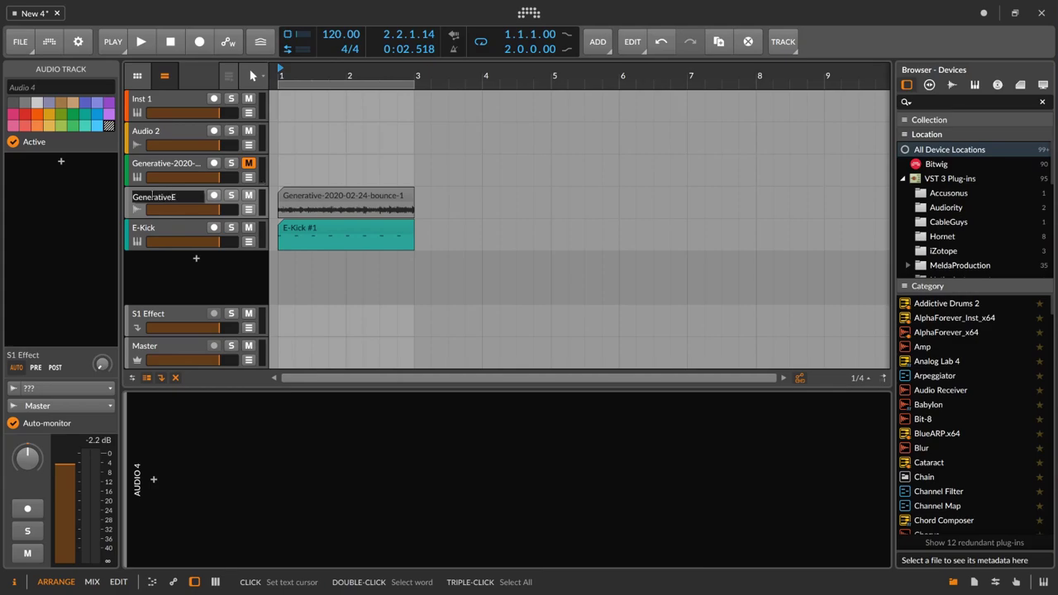
key(Return)
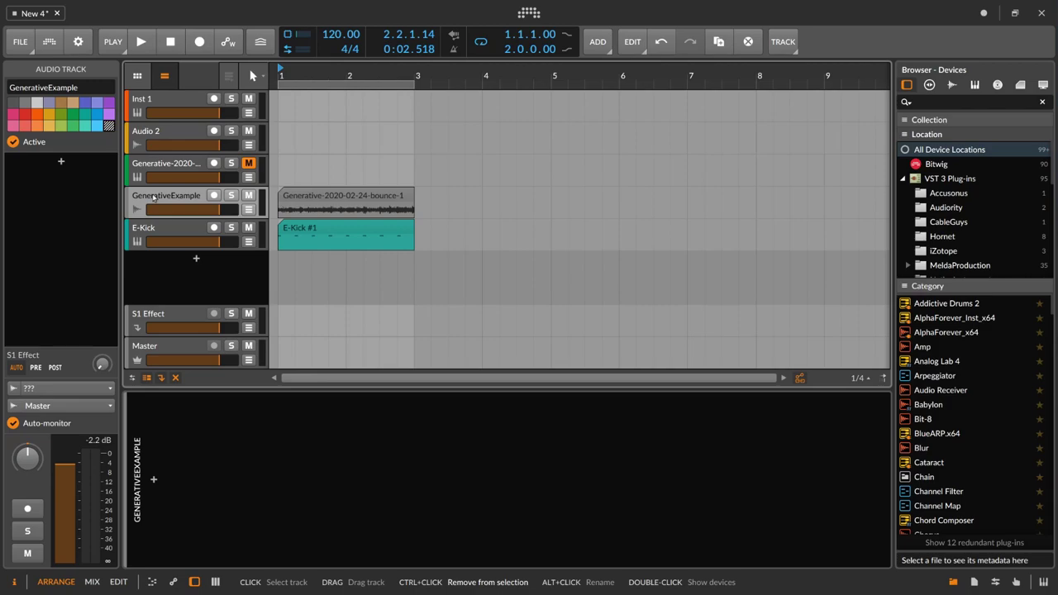
- Group the GenerativeExample track and name the group Music
key(ctrl+g)
alt+click(162, 197)
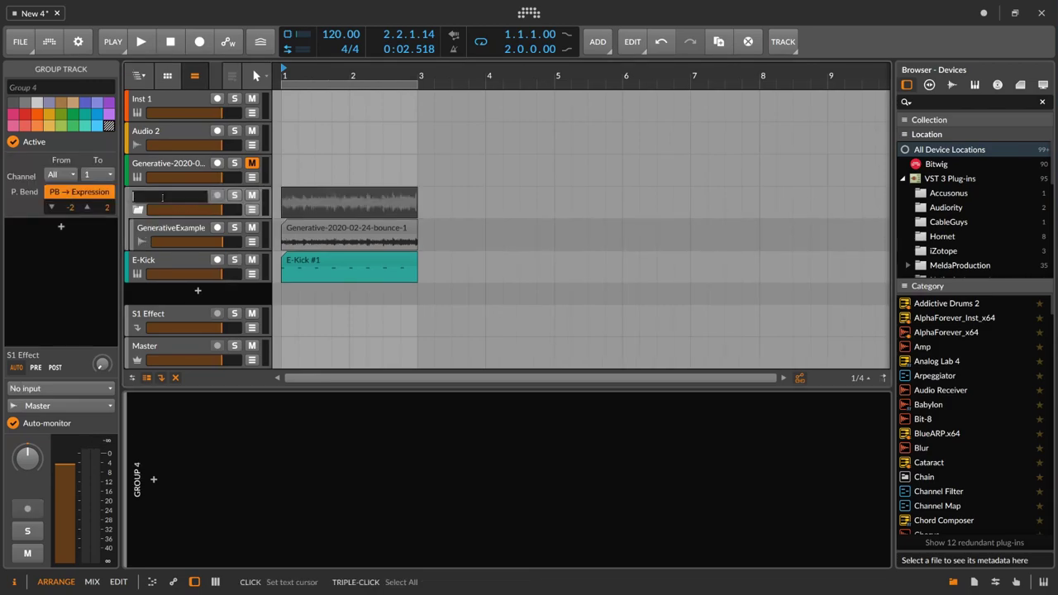
text(Music)
key(Return)
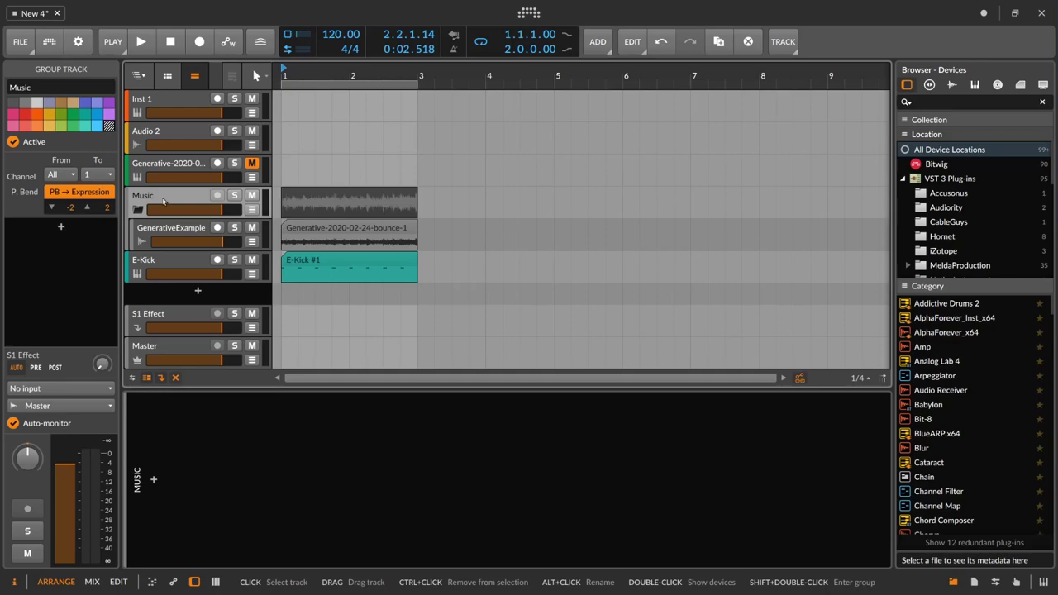
- Insert a Tool device on the Music group track
click(153, 479)
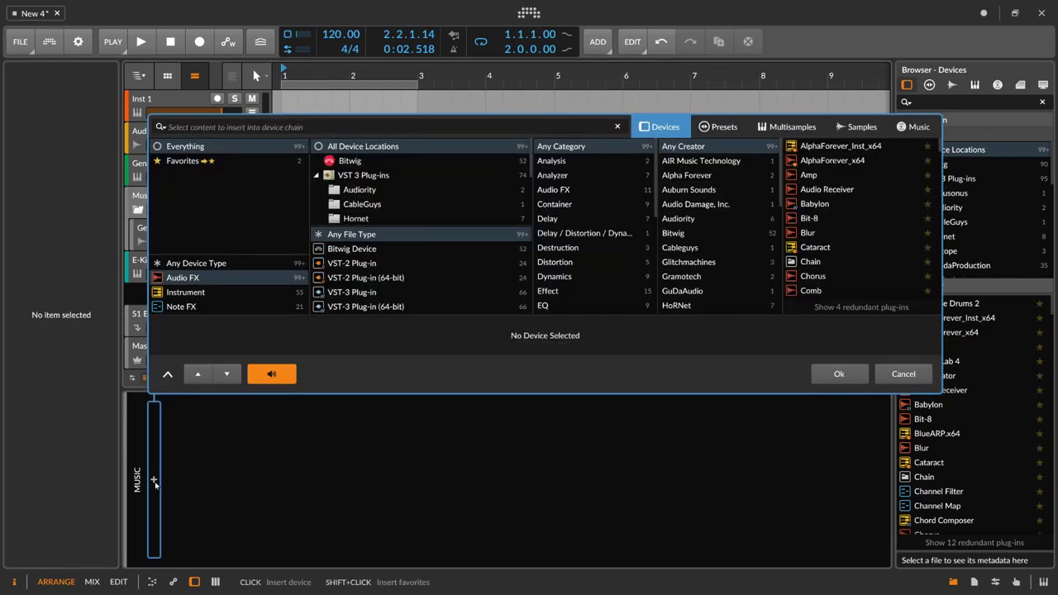
text(tool)
key(Return)
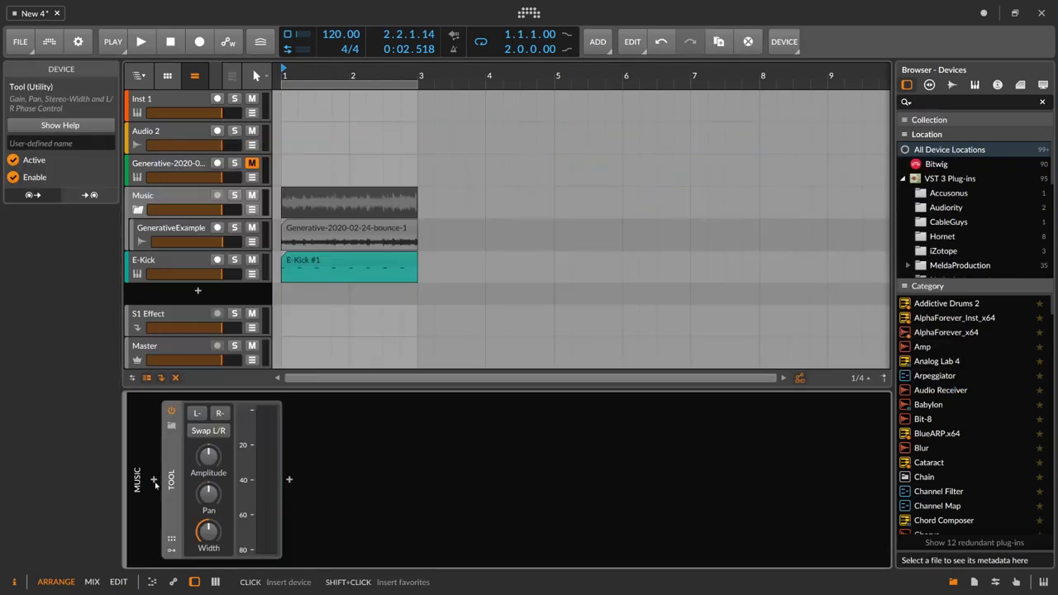
- Show the Tool device's modulator slots and add an Audio Sidechain modulator in the first one
click(171, 550)
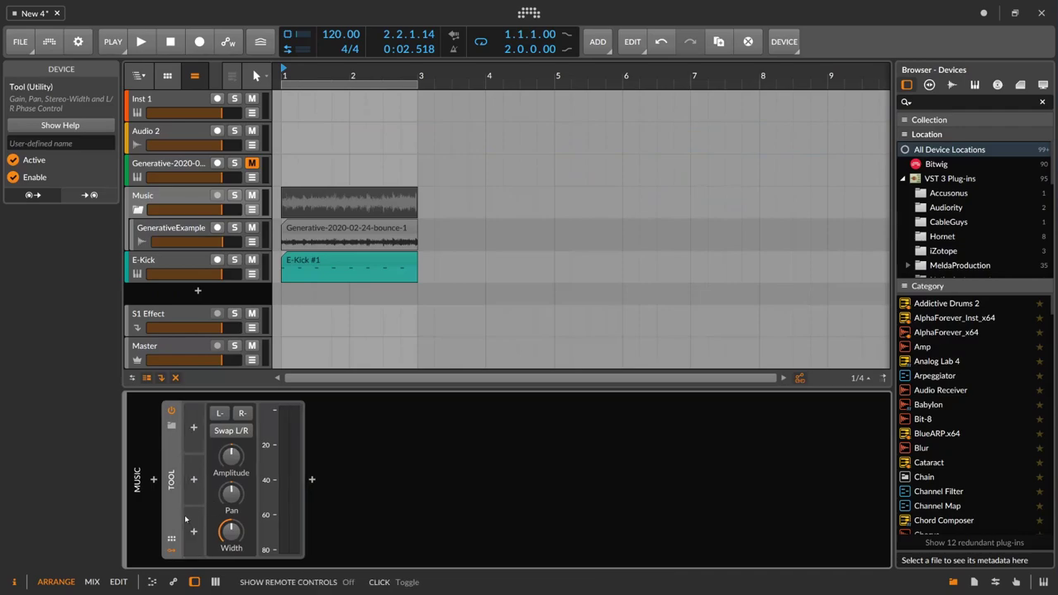
click(194, 428)
text(ad)
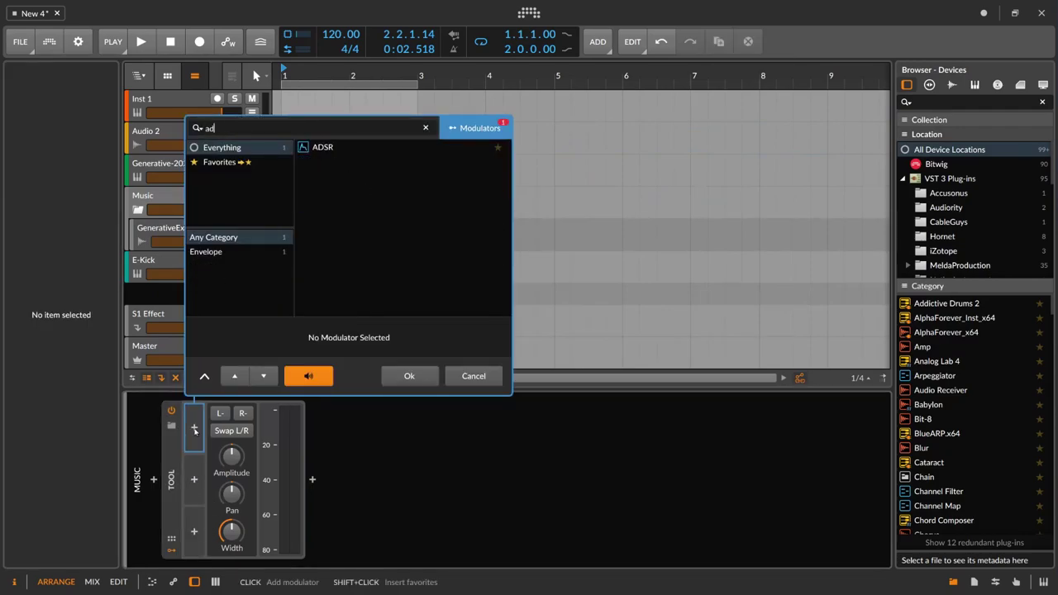
key(BackSpace)
text(u)
key(Down)
key(Down)
key(Return)
- Map the Audio Sidechain modulator to the Tool's Amplitude with an amount of -72.00 and expand the modulator's settings
click(207, 447)
drag(262, 457, 262, 533)
click(208, 446)
click(228, 427)
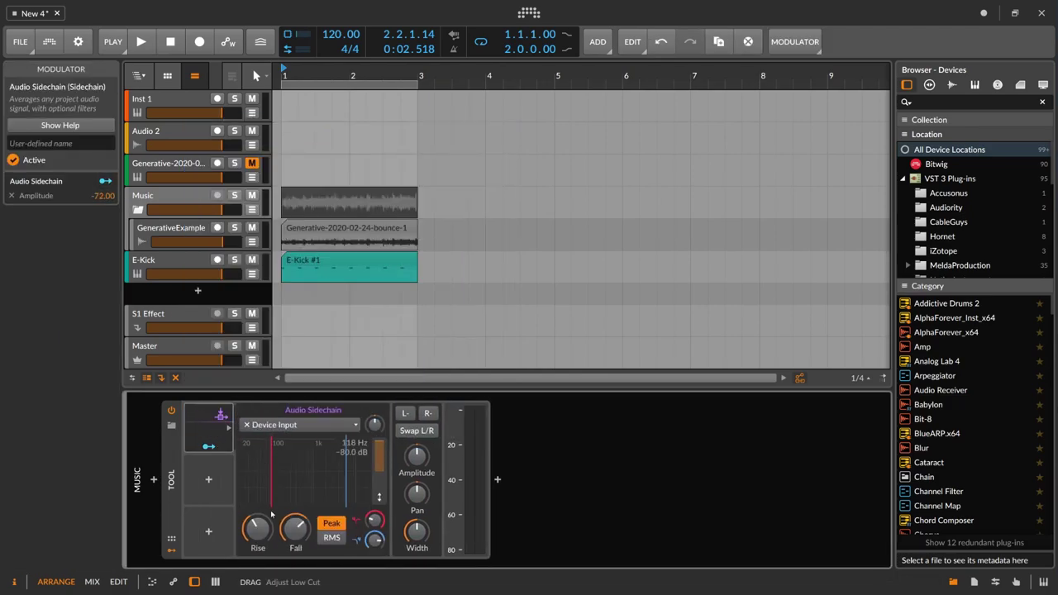
- Set the Audio Sidechain modulator's input source to the E-Kick track's post-fader signal
click(287, 425)
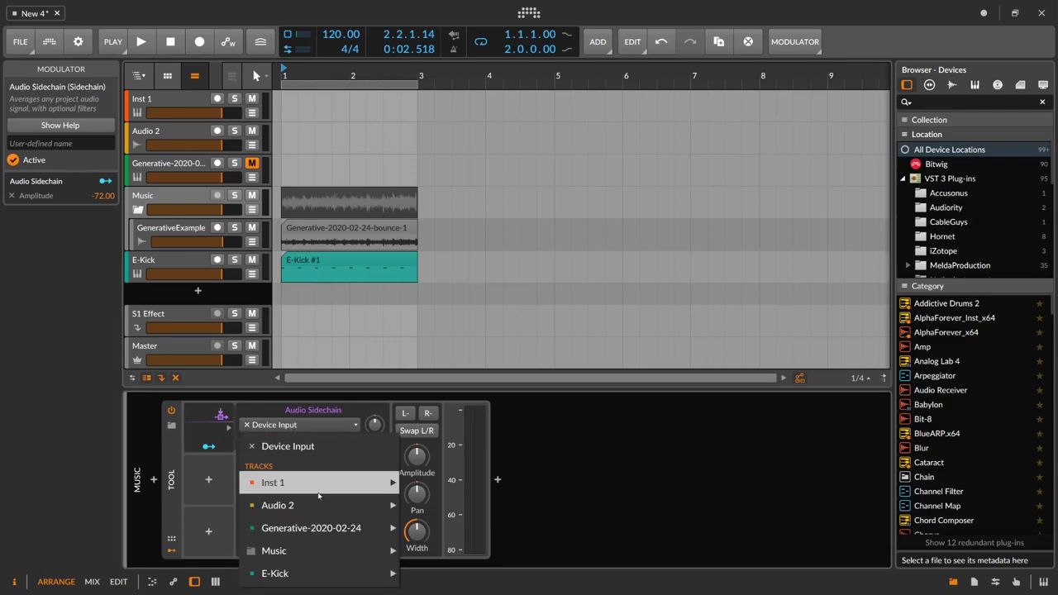
mouse_move(363, 575)
click(454, 547)
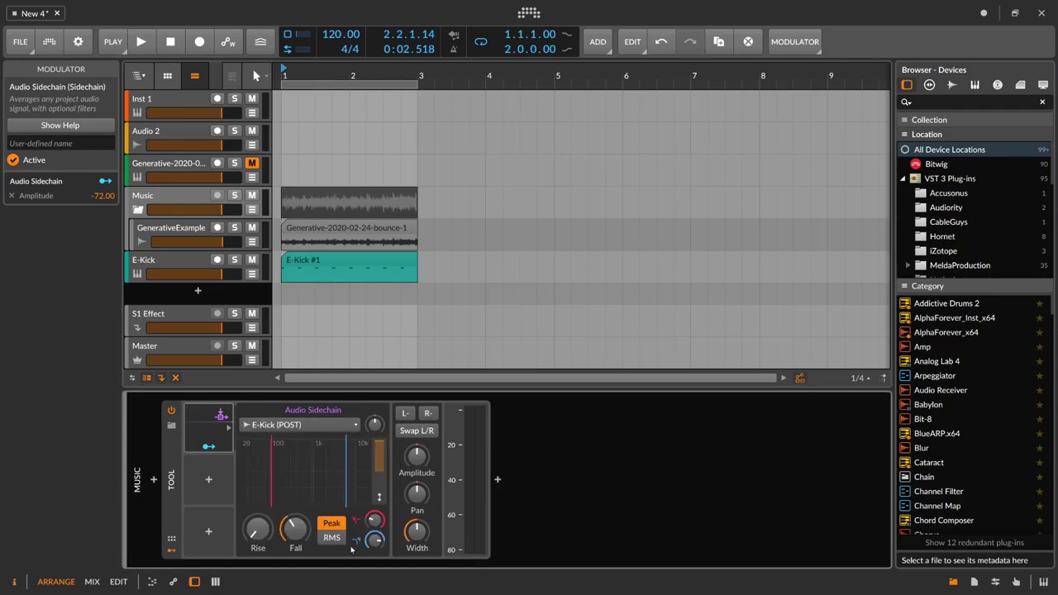
- Lower the sidechain's low cut, set its high cut to about 547 Hz, and raise the input gain during loop playback
drag(375, 540, 375, 557)
drag(376, 520, 375, 537)
mouse_move(375, 541)
mouse_down()
mouse_move(376, 555)
mouse_move(376, 545)
mouse_up()
drag(377, 520, 377, 527)
drag(375, 537, 375, 543)
key(space)
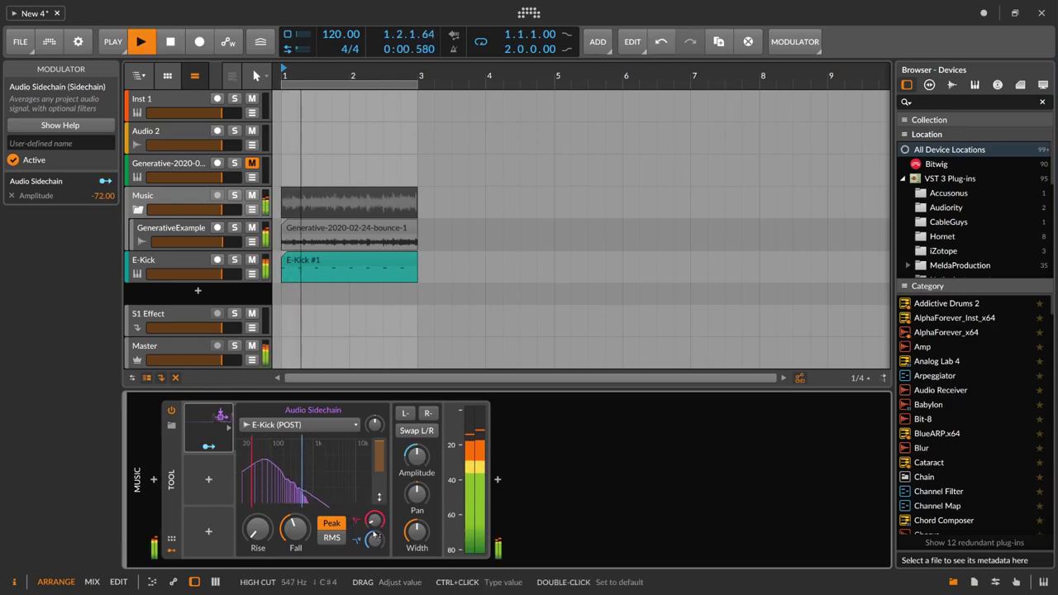
drag(376, 424, 376, 398)
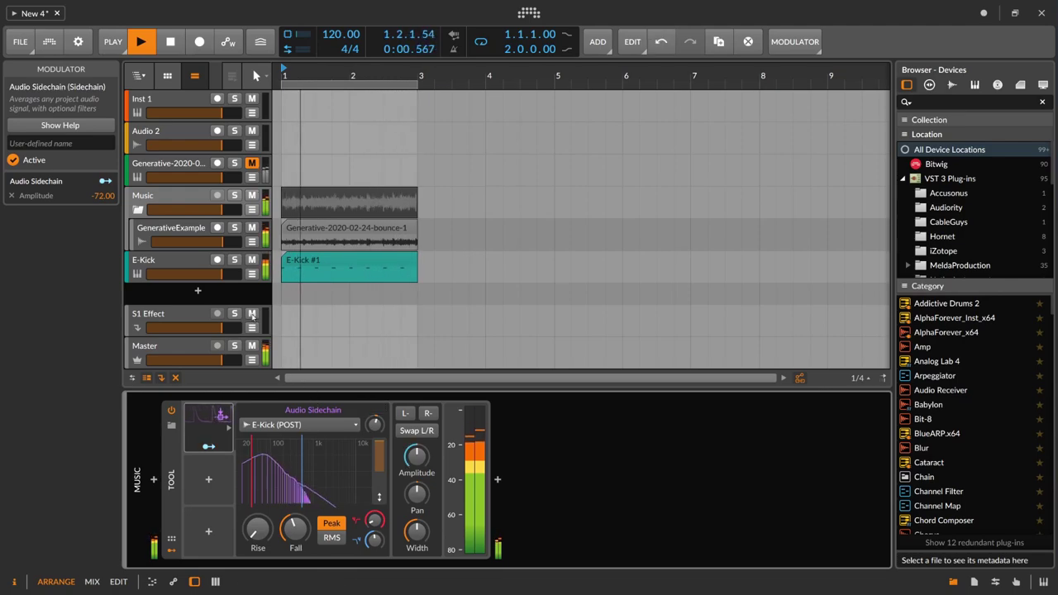
- Lower the GenerativeExample track's volume and play the loop to check the ducking
key(space)
click(223, 241)
ctrl+click(223, 241)
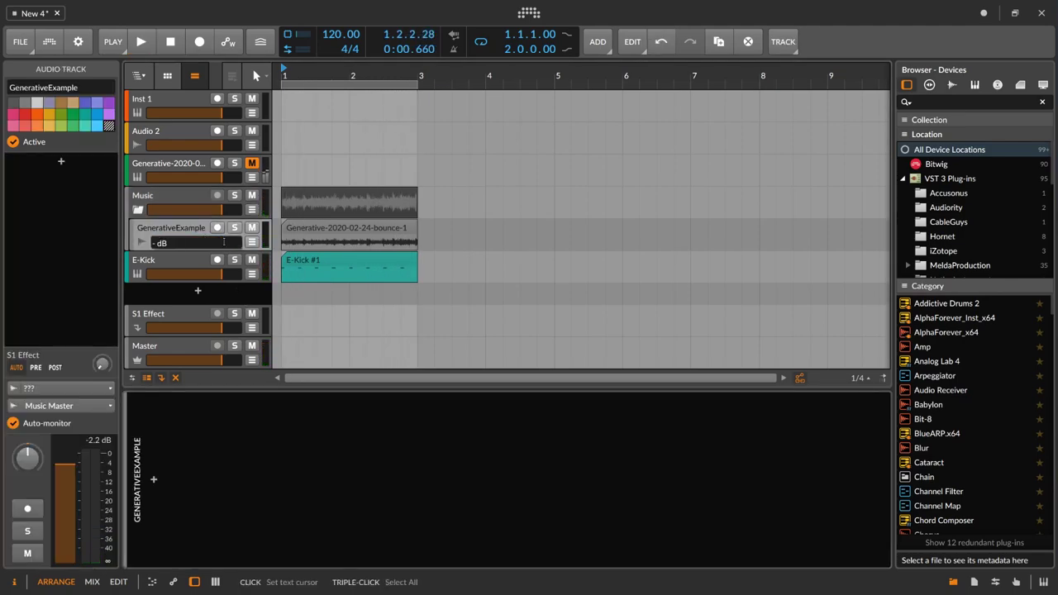
key(Return)
key(space)
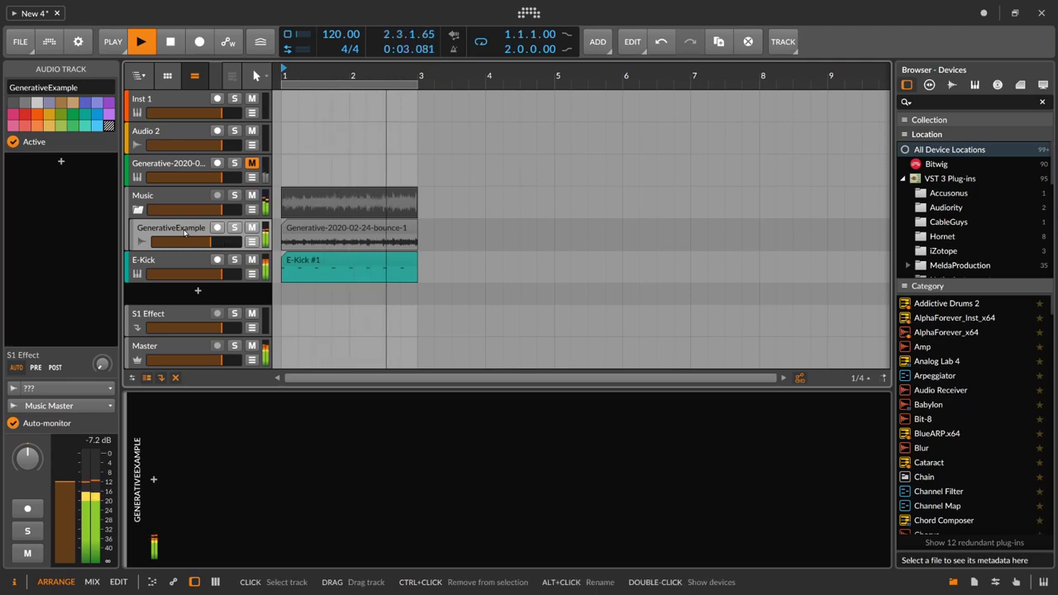
key(space)
- Delete the empty Audio 2 and Inst 1 tracks
click(171, 192)
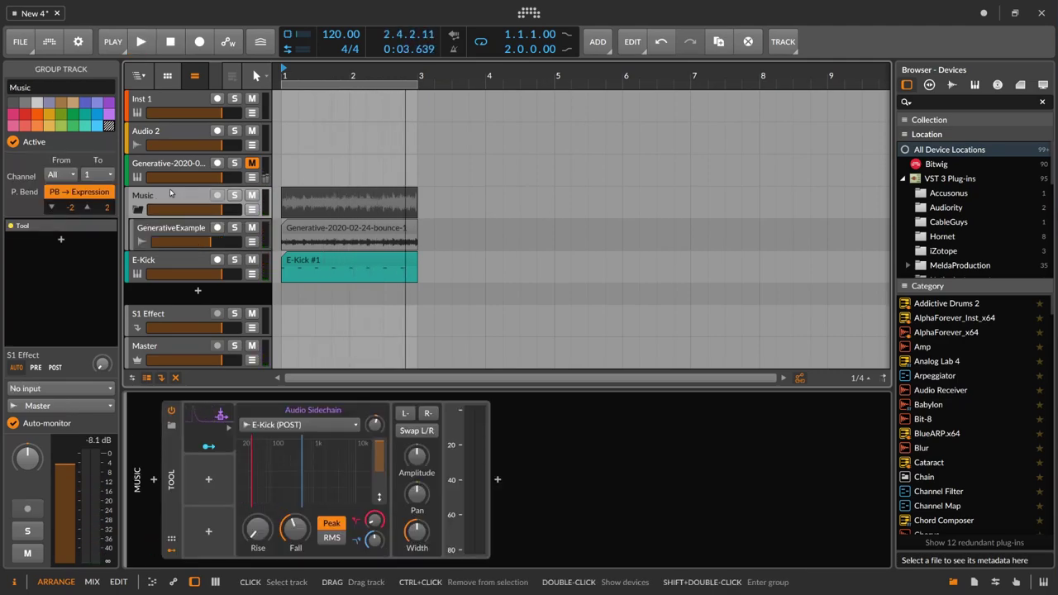
click(198, 166)
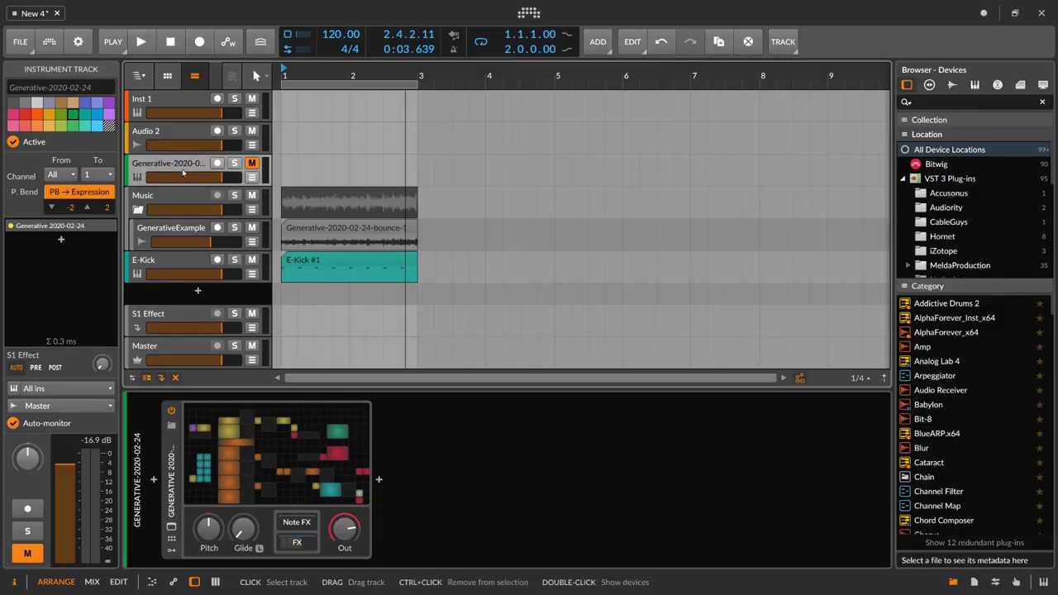
click(188, 231)
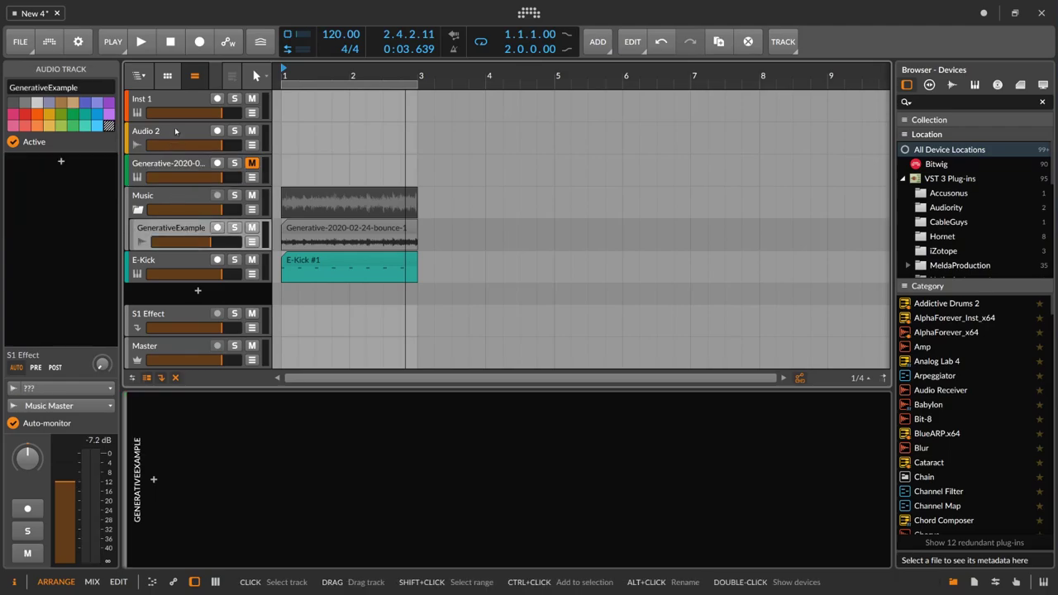
click(188, 151)
key(Delete)
click(162, 119)
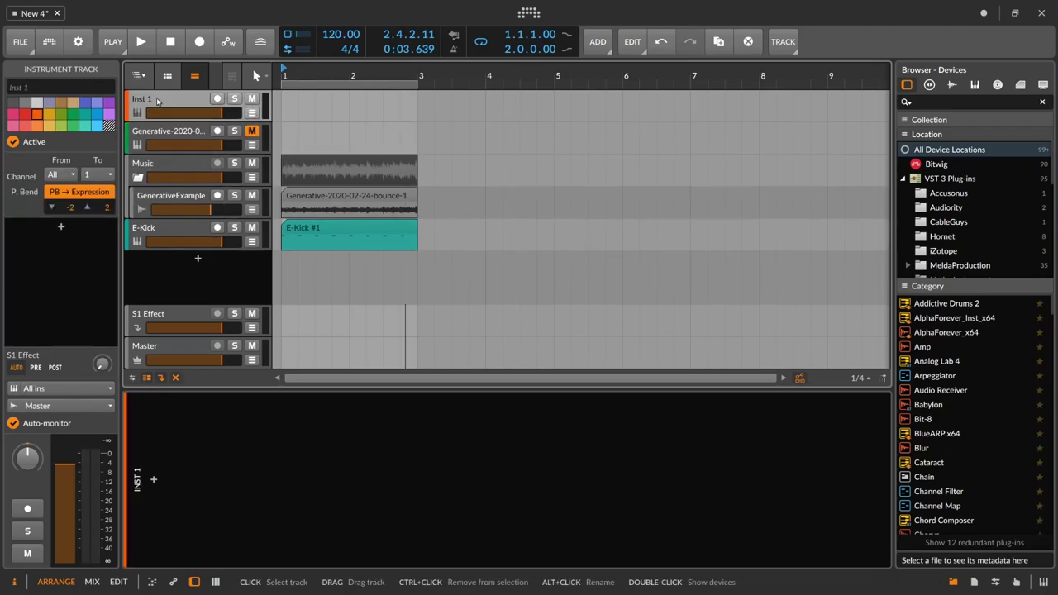
key(Delete)
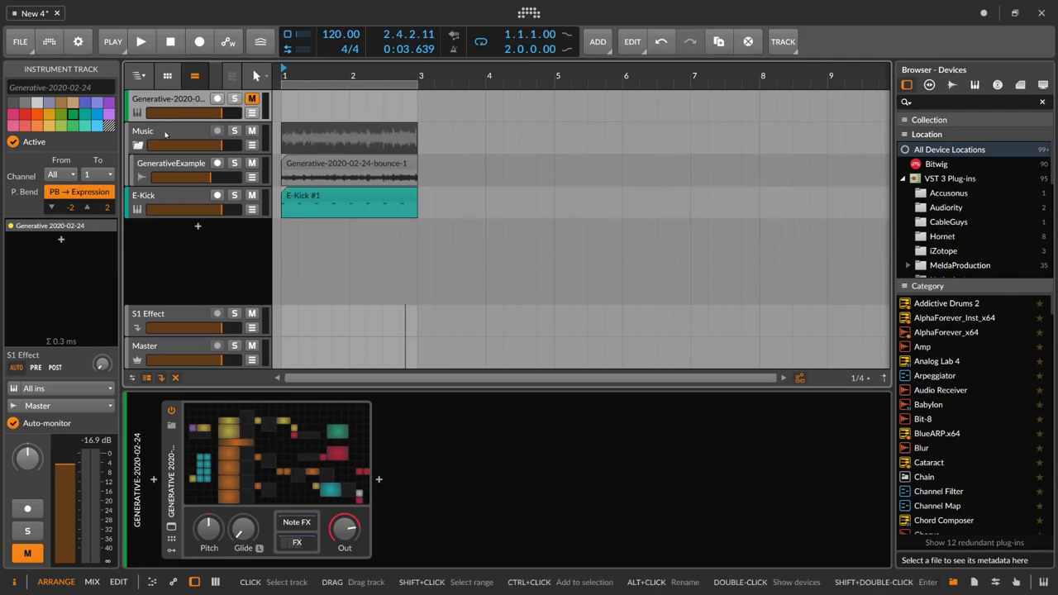
- Collapse the Audio Sidechain modulator's settings on the Music group and audition the loop
click(156, 161)
click(178, 199)
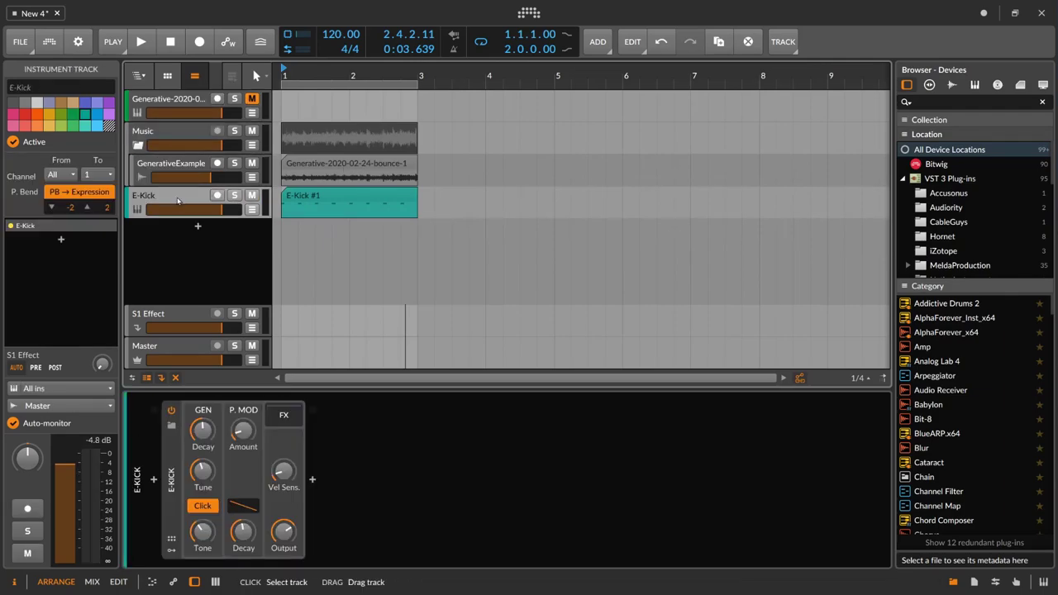
click(322, 206)
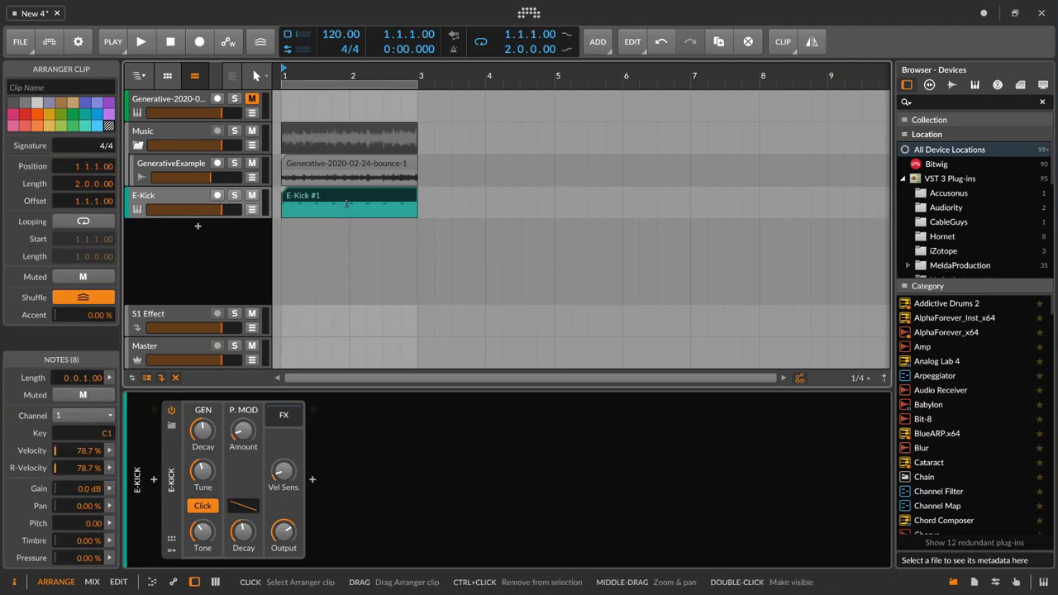
click(180, 135)
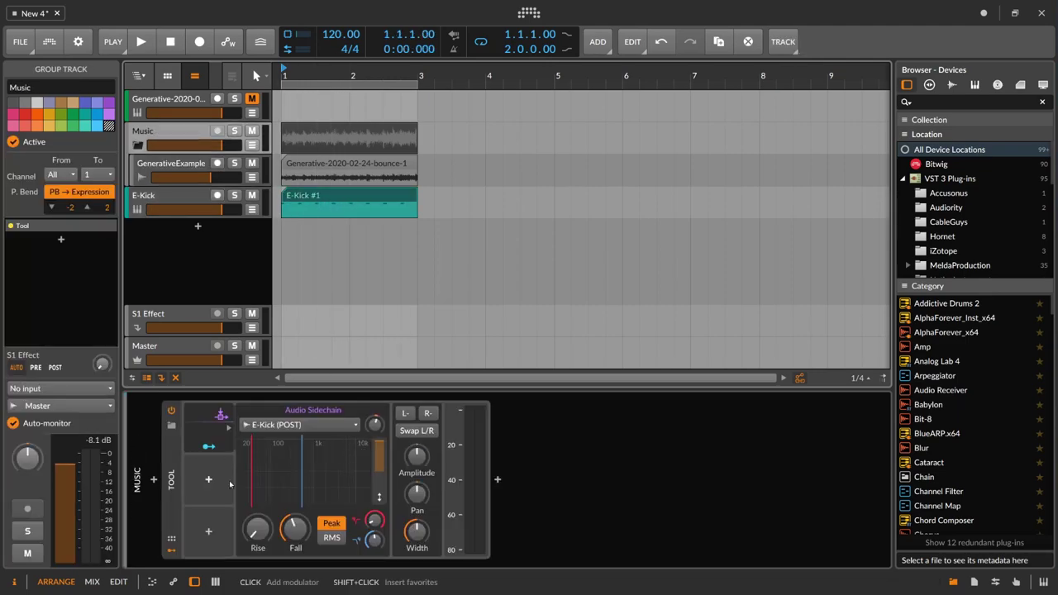
click(242, 438)
key(Delete)
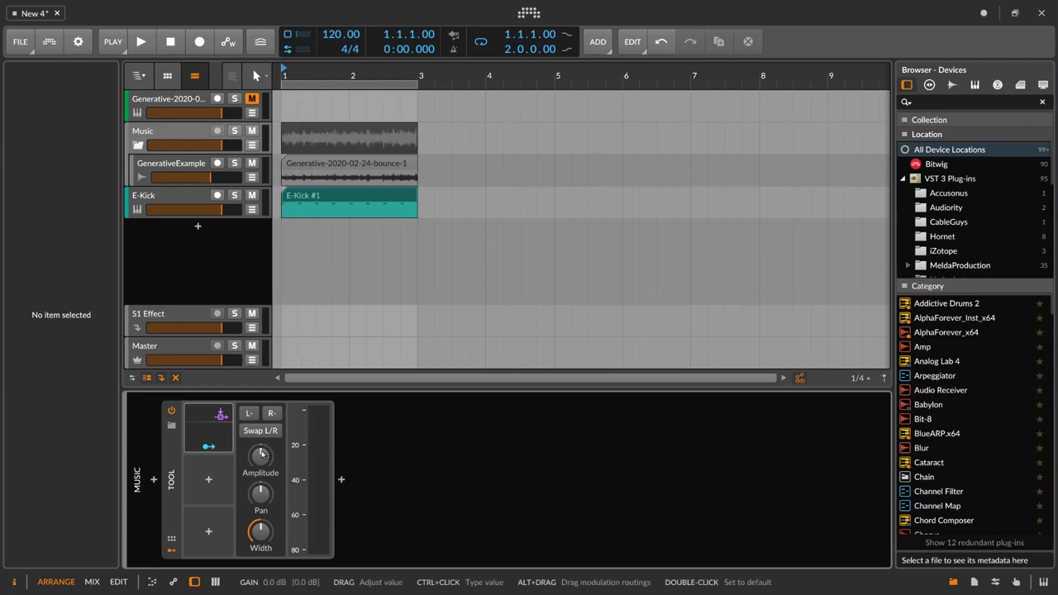
click(161, 131)
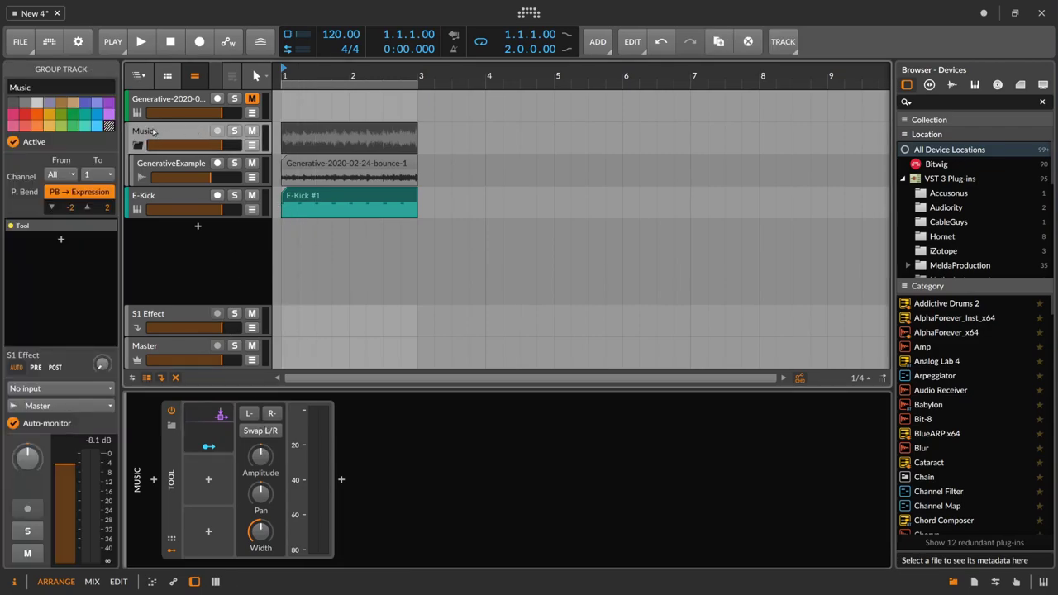
key(space)
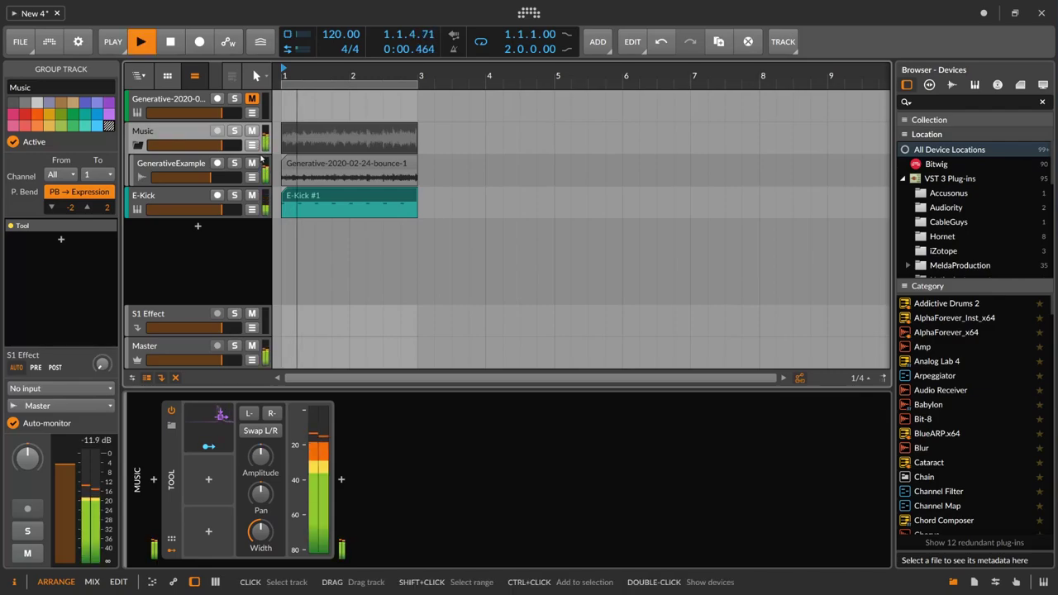
click(192, 203)
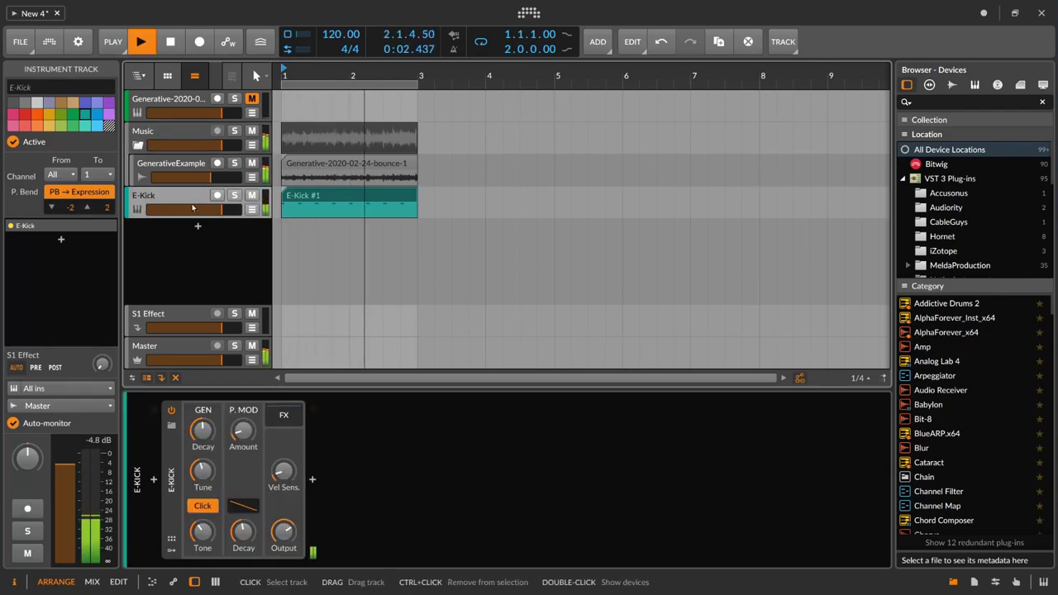
key(space)
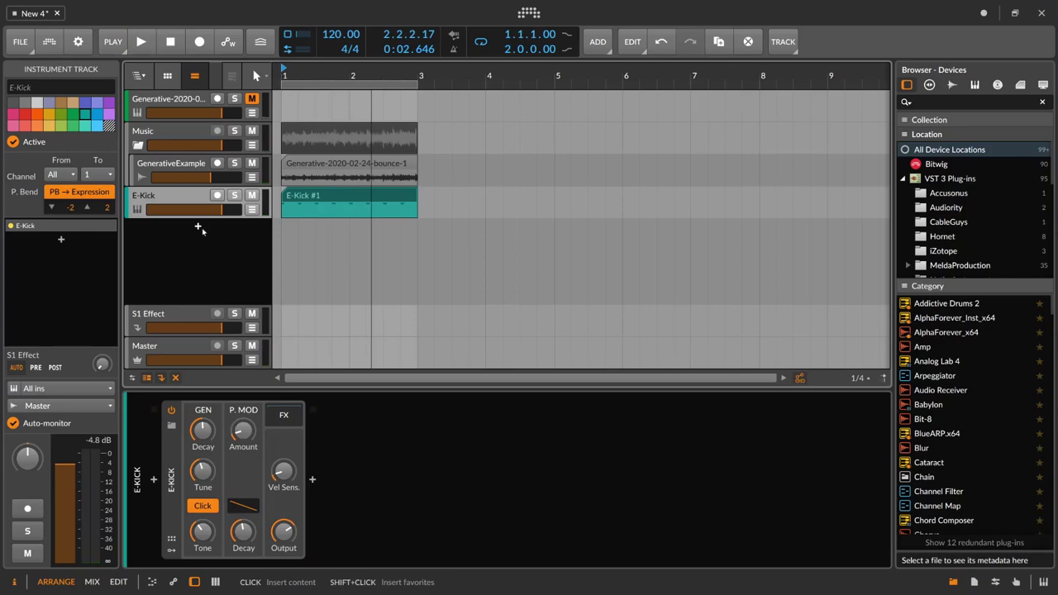
- Add a new instrument track with the Phase-4 synth below the E-Kick track
double_click(196, 228)
text(phas)
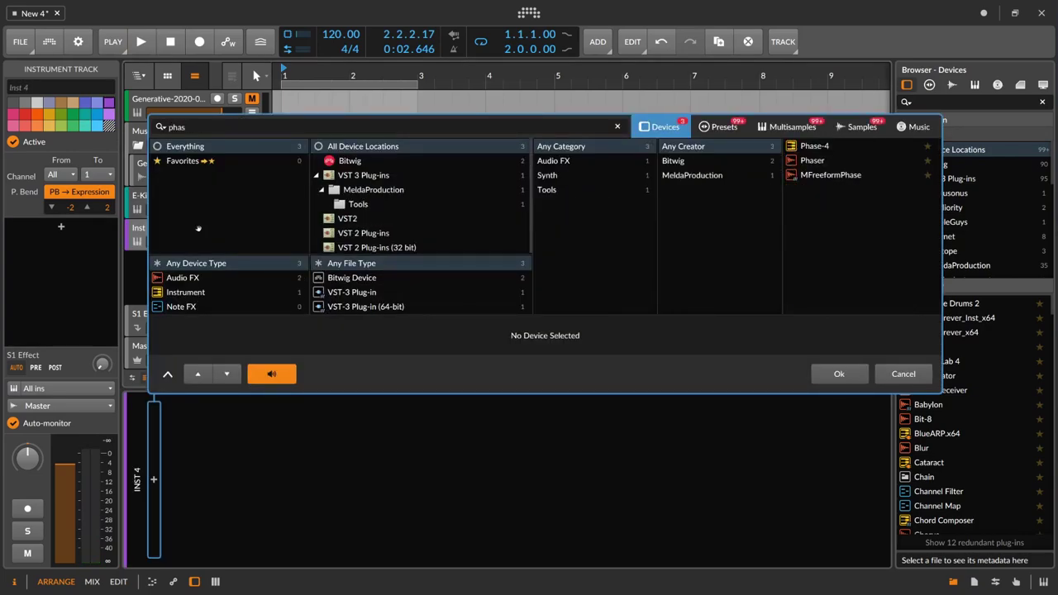
key(Down)
key(Return)
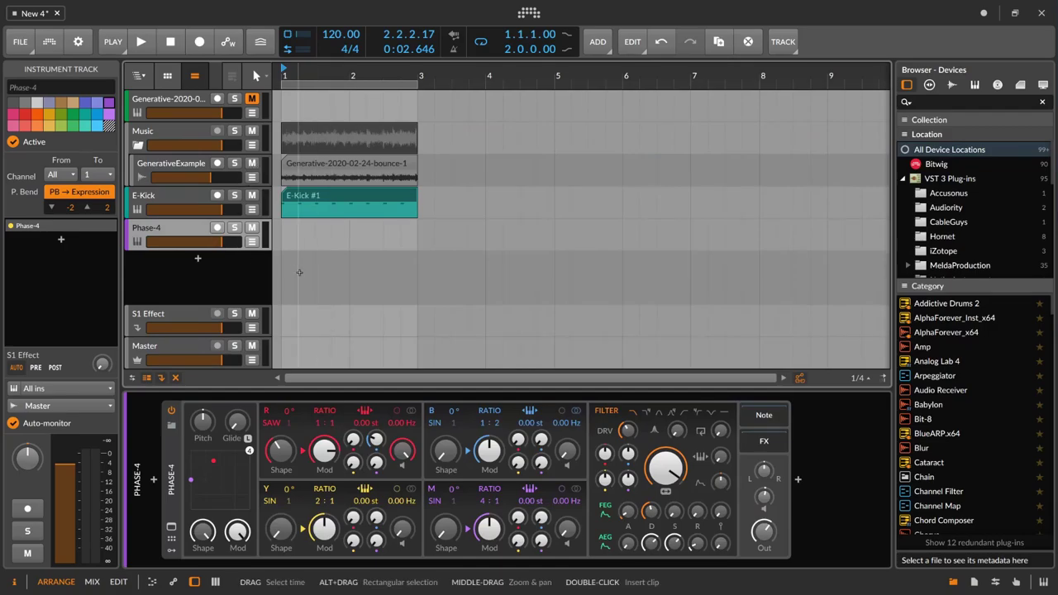
- Create a two-bar clip at the start of the Phase-4 track and open it in the note editor
double_click(334, 231)
drag(348, 231, 417, 231)
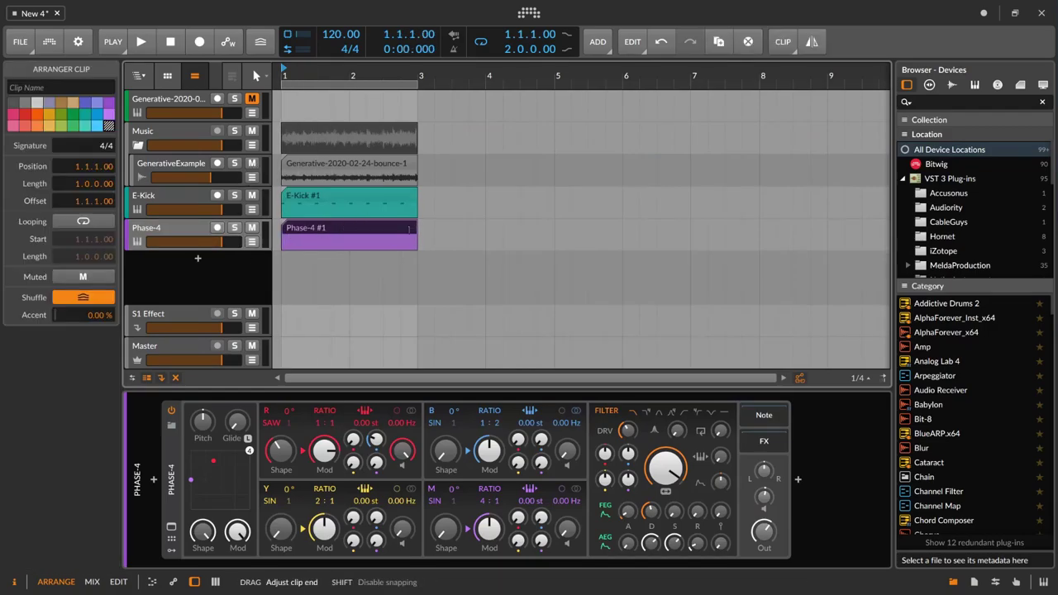
double_click(347, 228)
drag(354, 314, 353, 279)
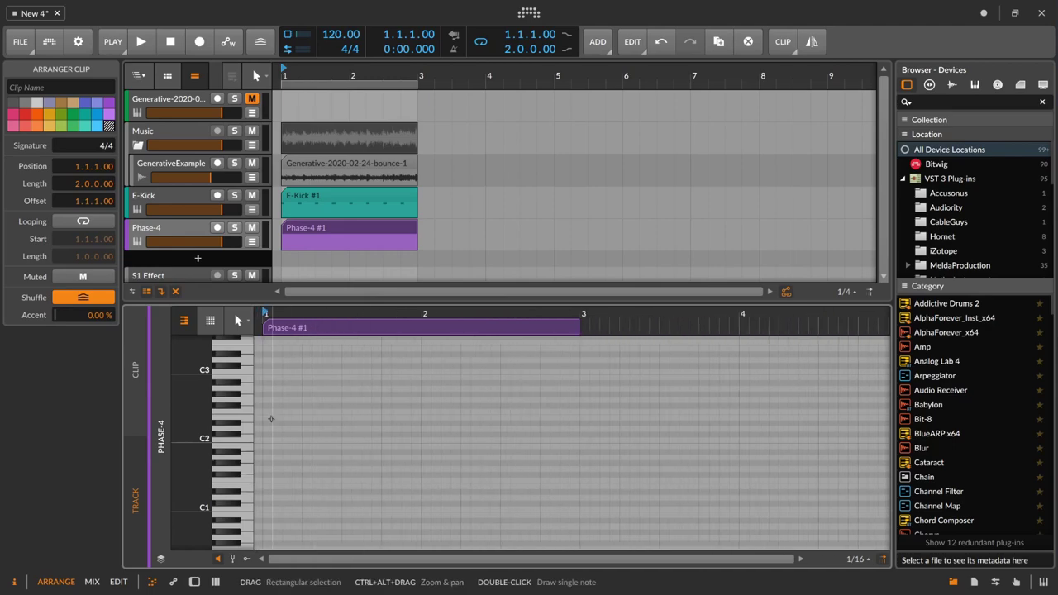
- Draw a D#2 note at the start of the Phase-4 clip and extend its length to 0.0.3.00
double_click(269, 423)
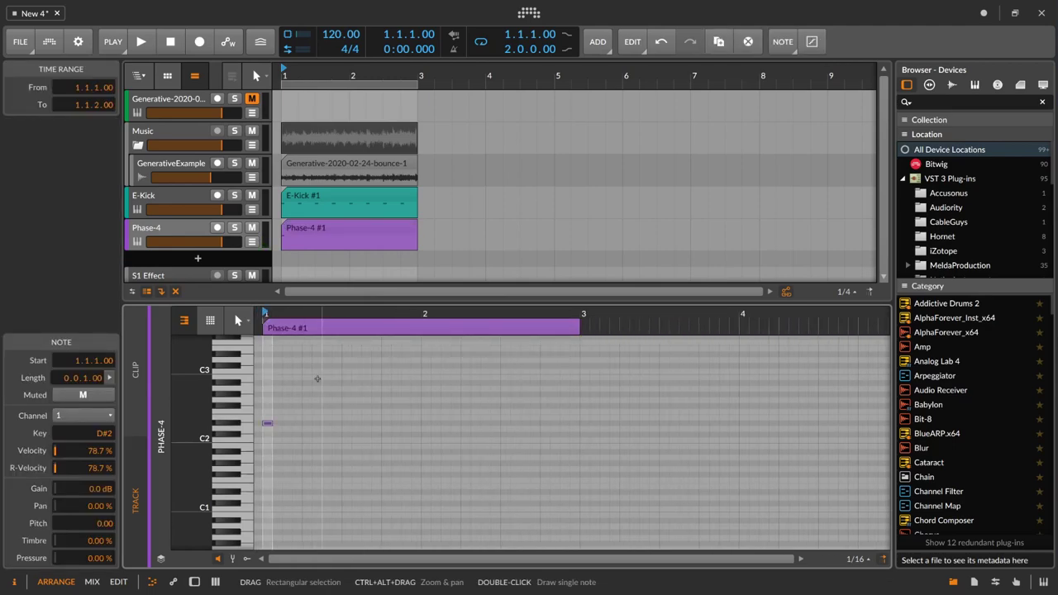
click(282, 401)
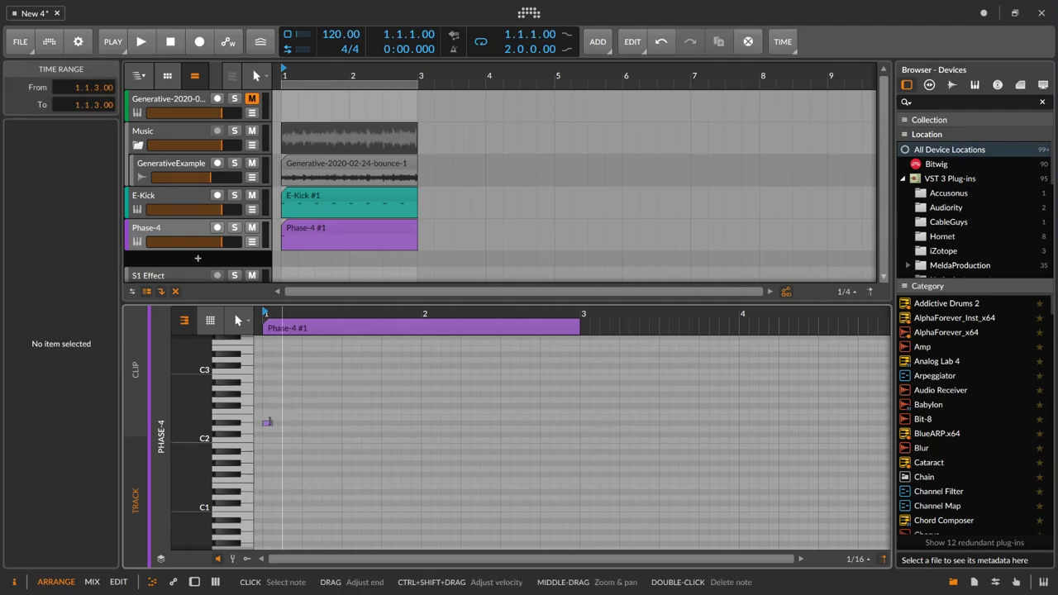
click(273, 416)
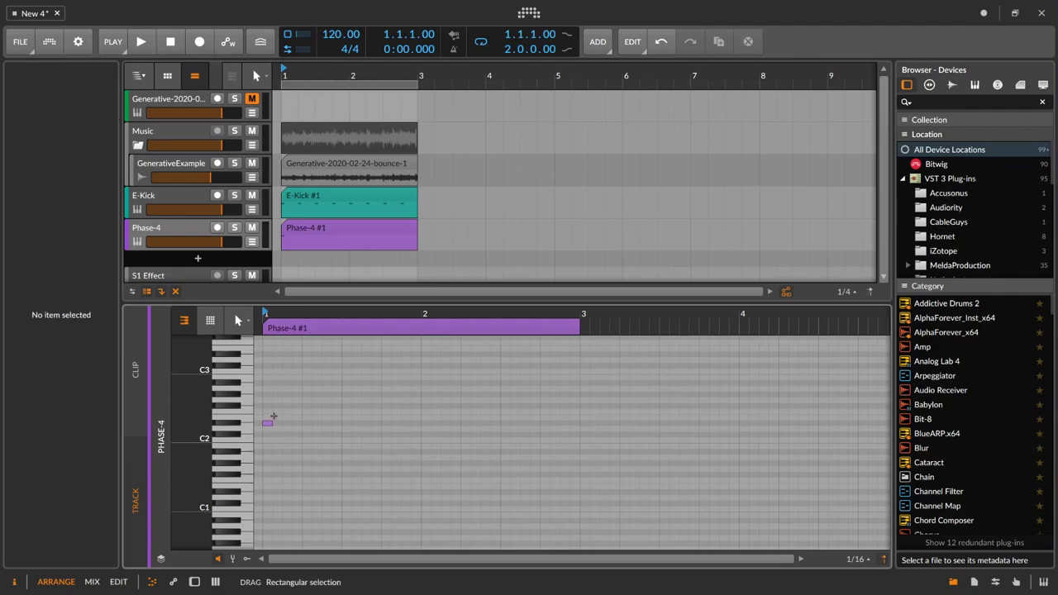
drag(271, 424, 293, 420)
- Solo the Phase-4 track and shorten the arranger loop to one beat (0.1.0.00), playing it to check
click(237, 228)
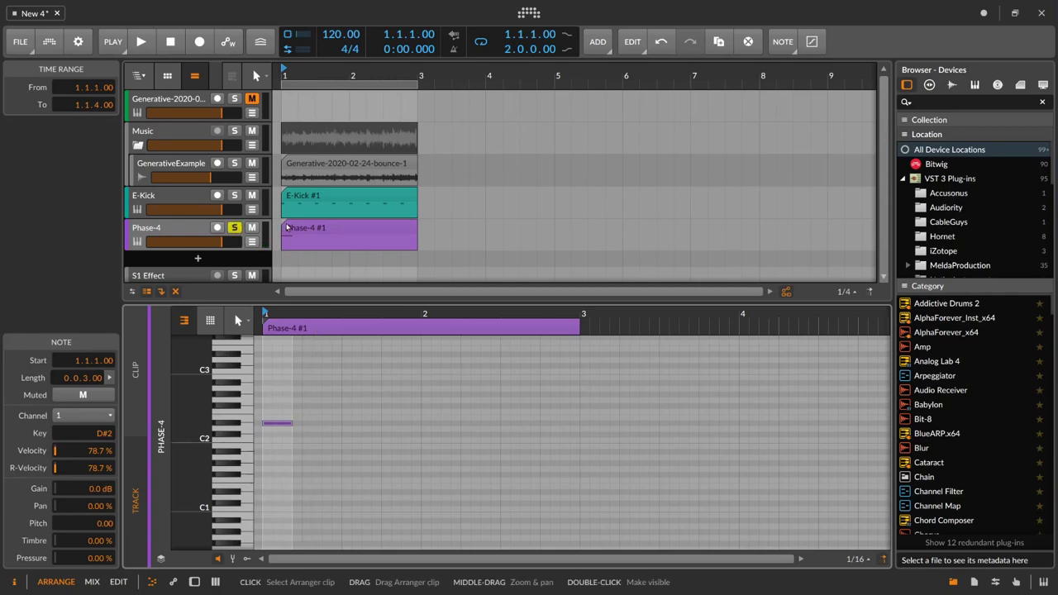
click(289, 228)
drag(287, 314, 287, 320)
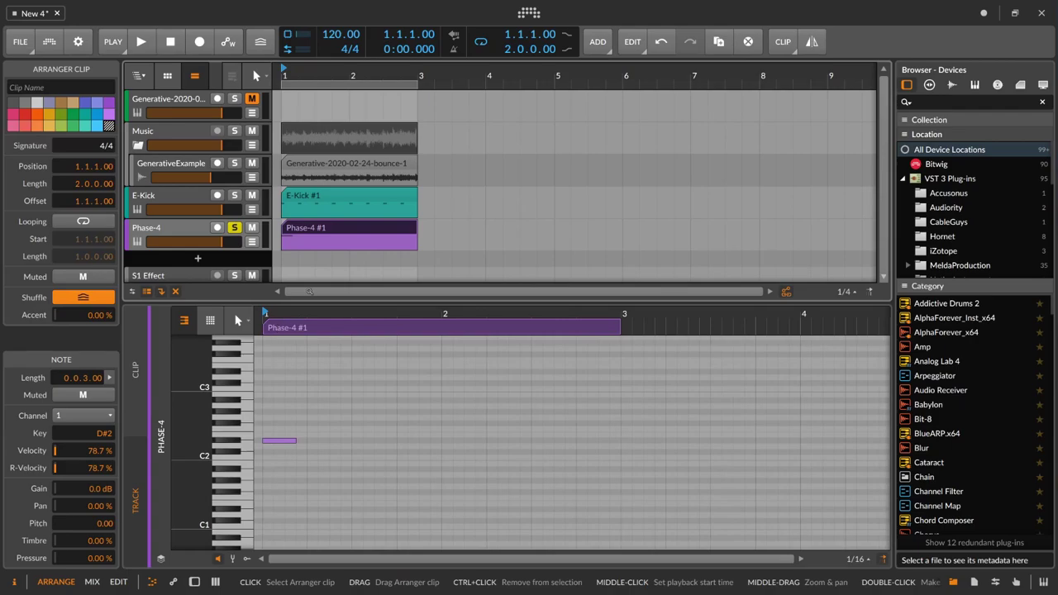
drag(416, 85, 297, 85)
drag(298, 76, 298, 124)
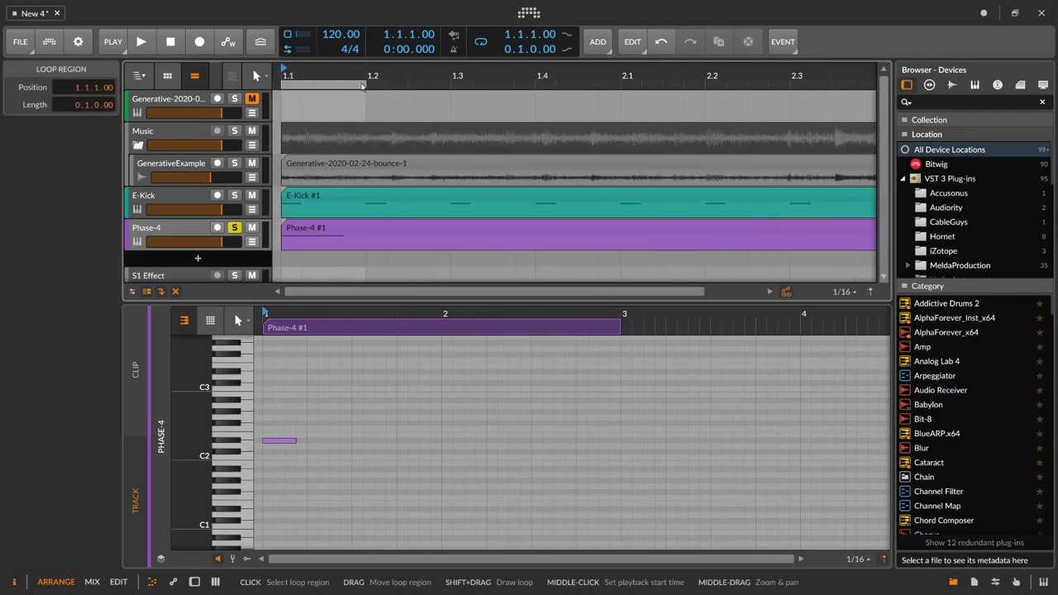
key(space)
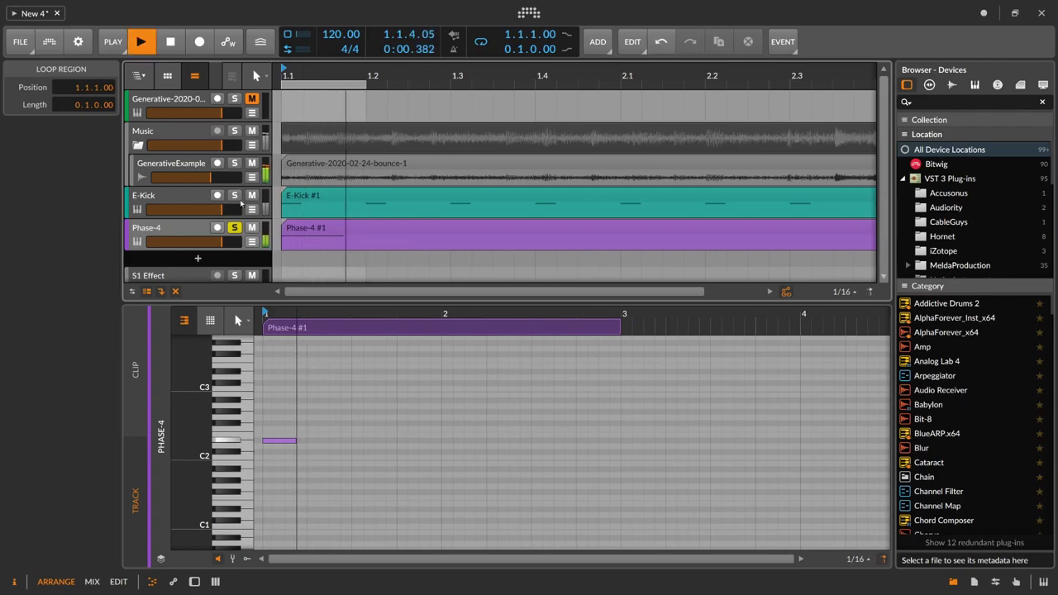
key(space)
- Transpose the D#2 note in the Phase-4 clip down one octave to D#1
double_click(181, 229)
double_click(298, 229)
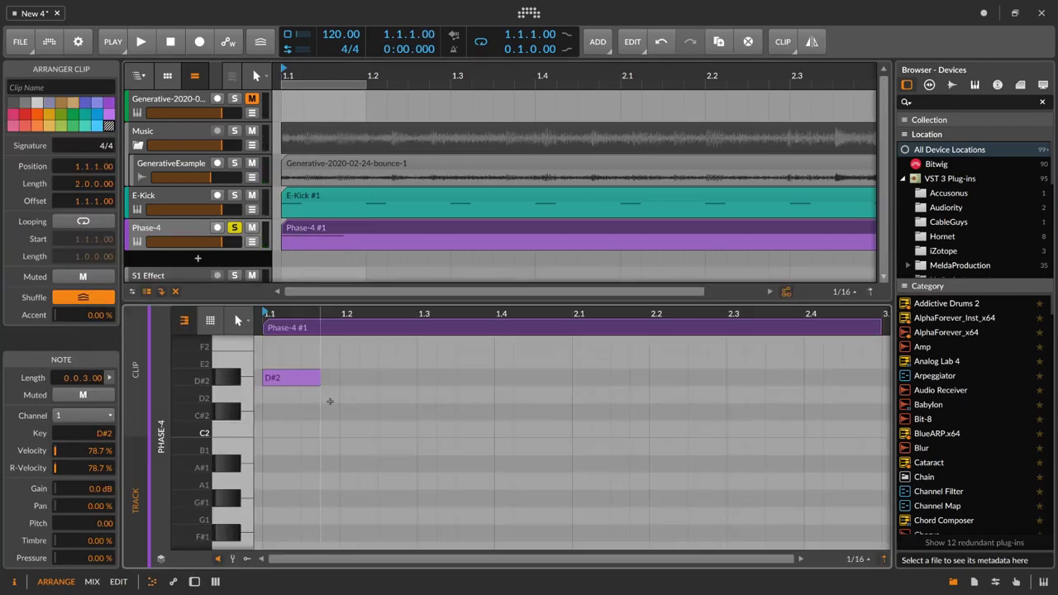
click(326, 395)
double_click(290, 372)
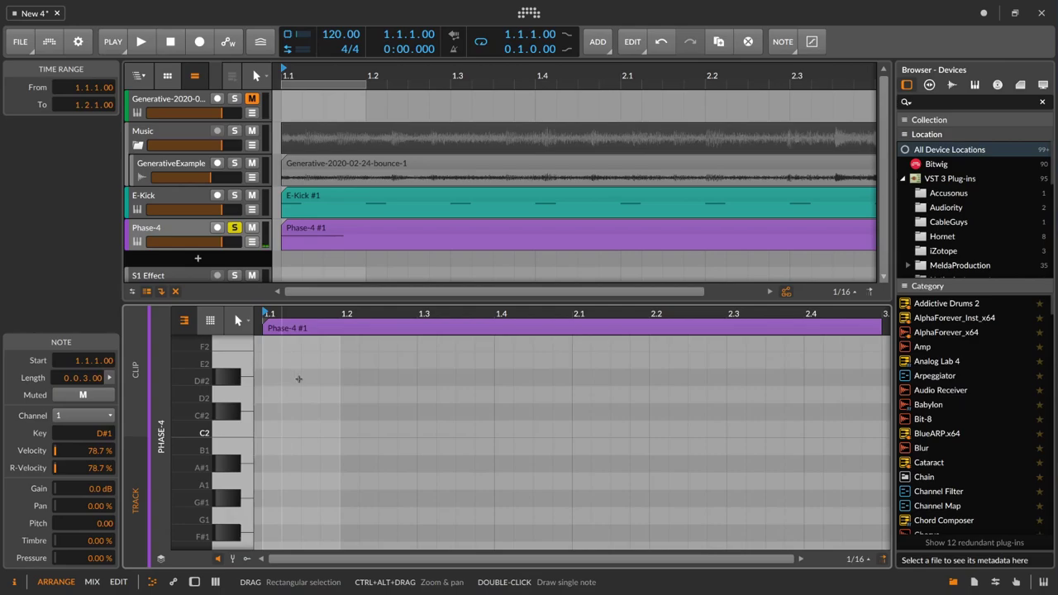
scroll(306, 386, down, 5)
- Audition the one-beat loop and show the Phase-4 synth's device controls
key(space)
scroll(306, 388, up, 2)
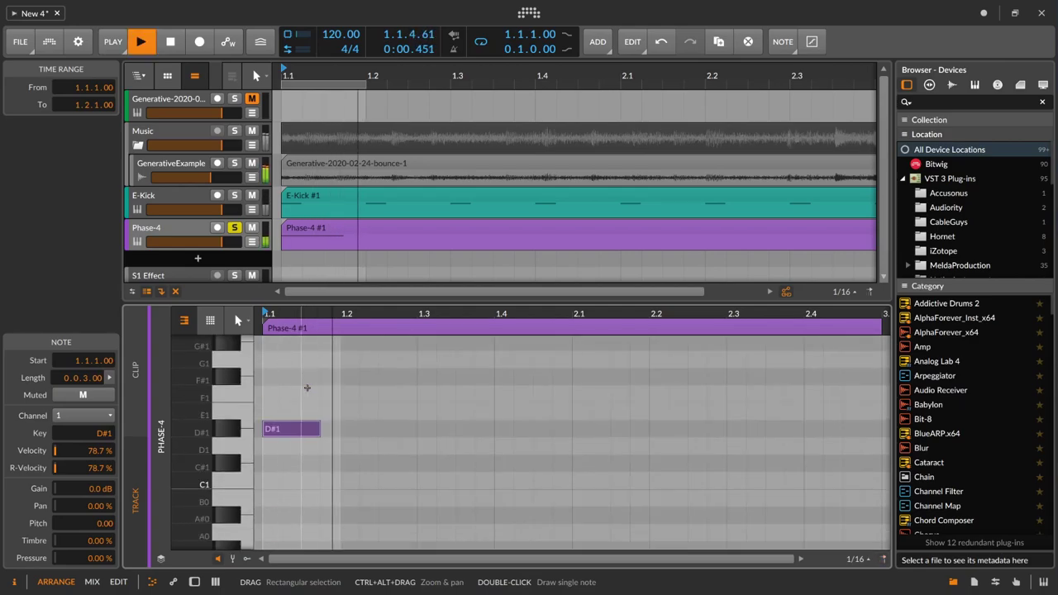
key(d)
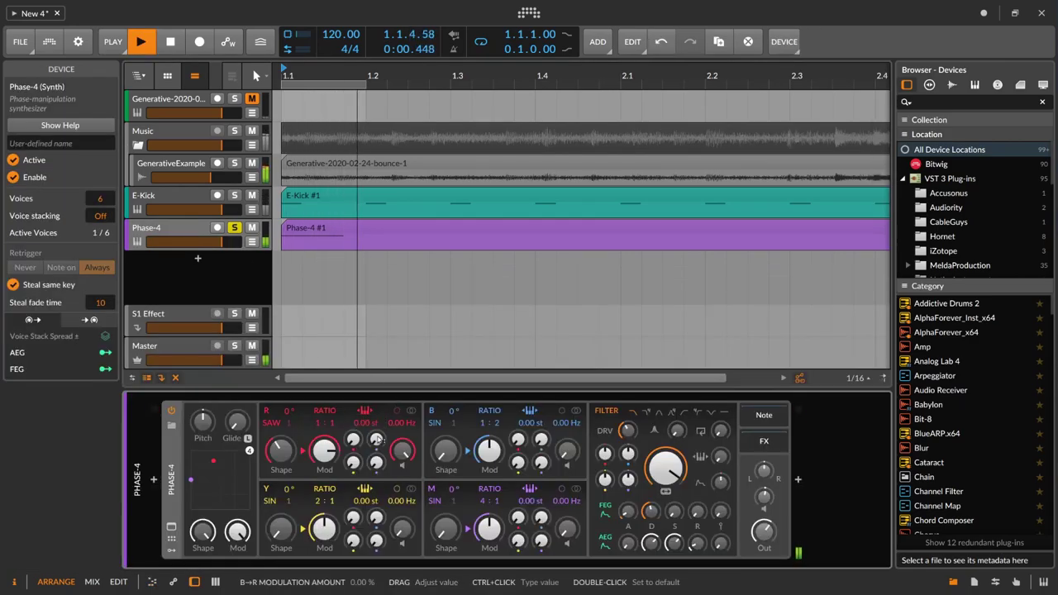
key(space)
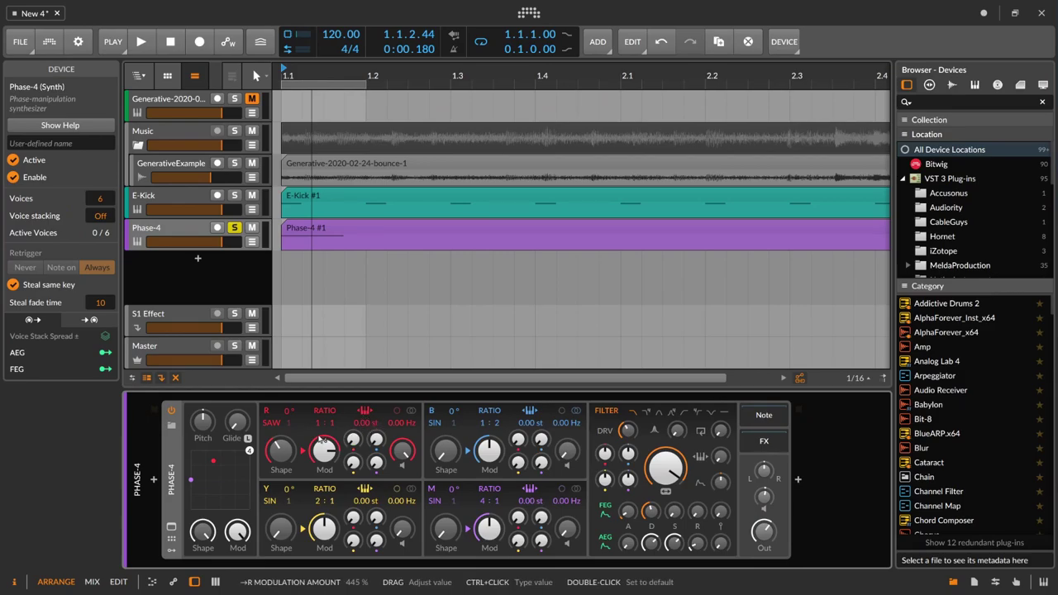
- Play the loop, add some B-to-R modulation, and set the oscillator ratios to 1:1 for B and 1:2 for R
key(space)
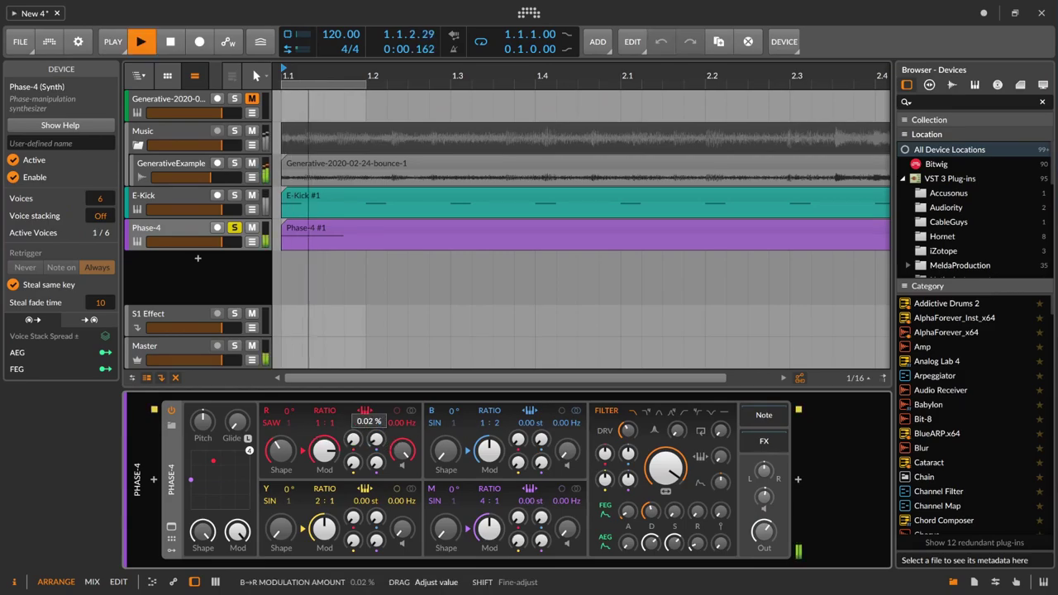
drag(375, 438, 376, 437)
drag(496, 422, 497, 434)
drag(323, 422, 324, 416)
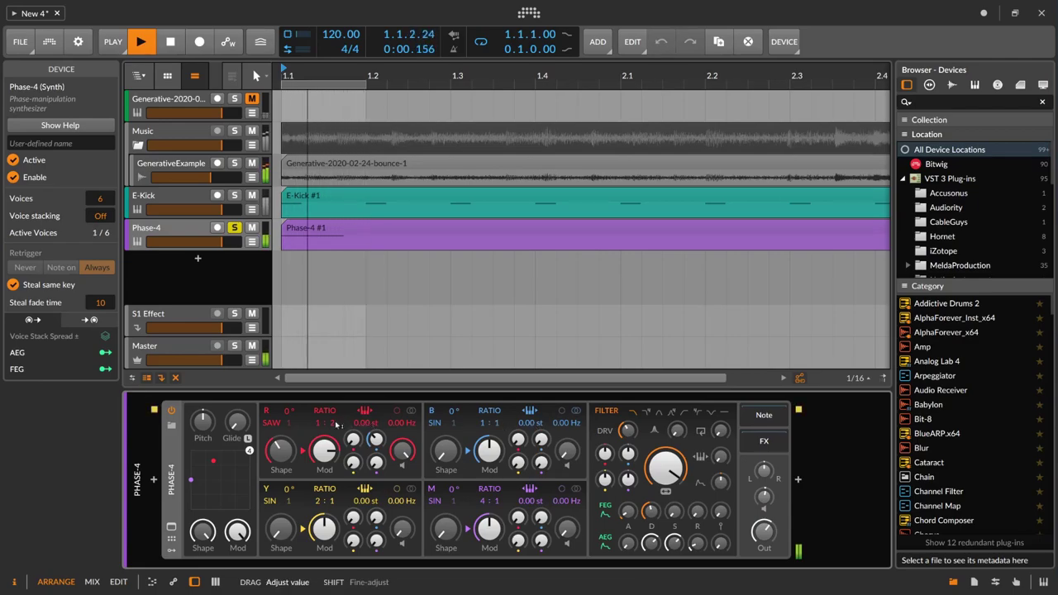
- Offset oscillator B by 2.13 Hz and add modulation from Y to itself and from Y to B at about 9 %
drag(566, 422, 566, 413)
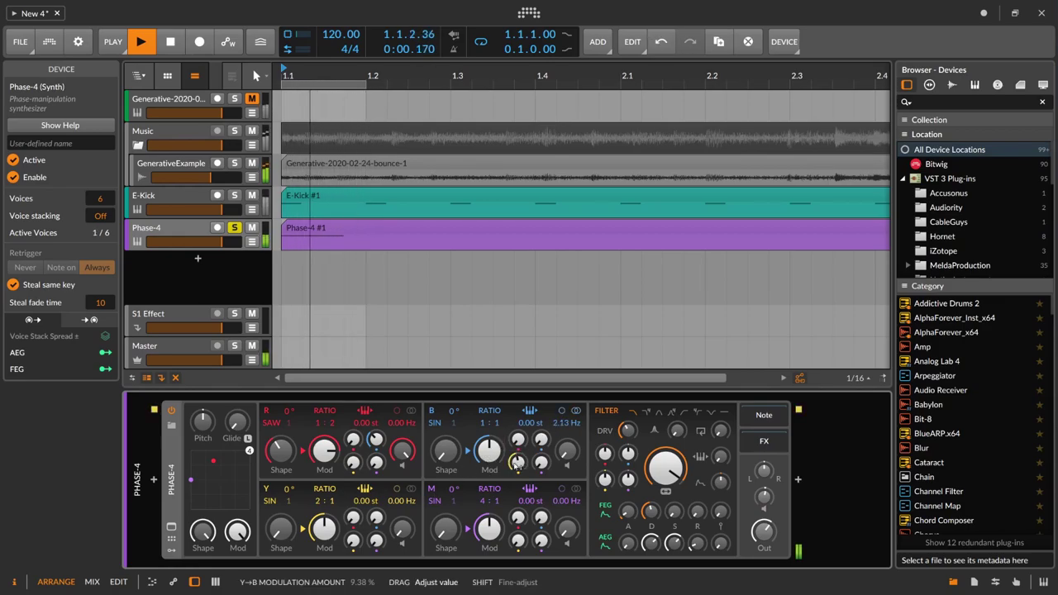
drag(354, 541, 353, 475)
drag(519, 463, 516, 461)
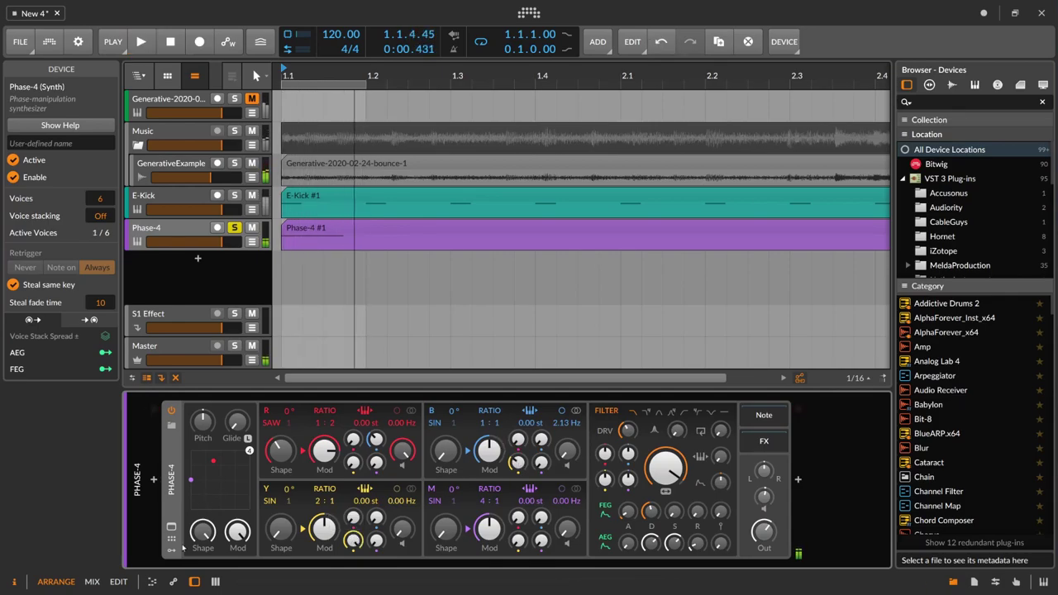
- Add a Classic LFO modulator to the Phase-4 device
click(171, 549)
click(194, 427)
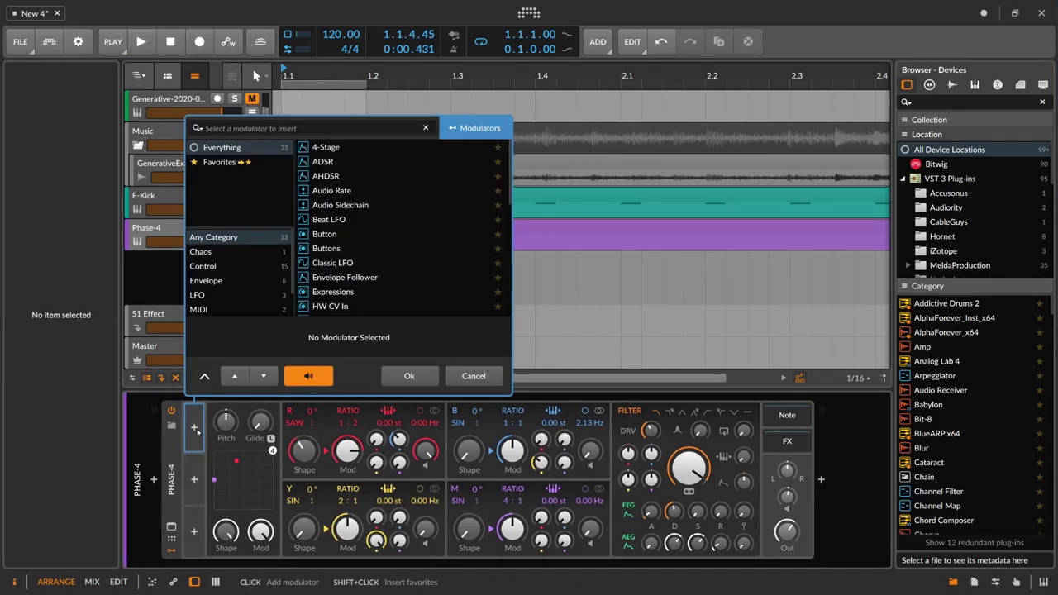
text(lfo)
key(Down)
key(Down)
key(Down)
key(Return)
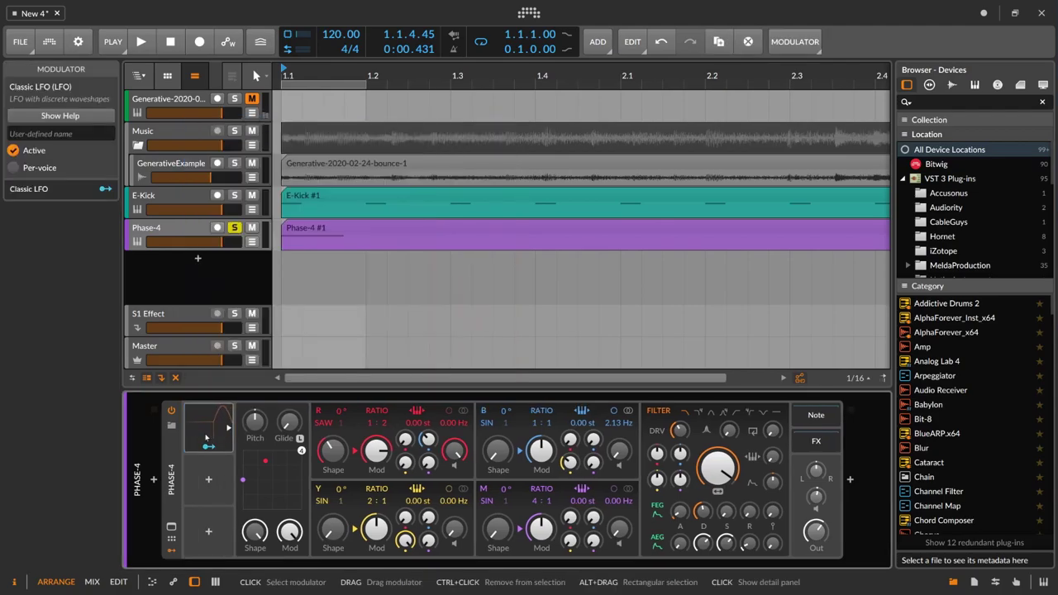
- Map the Classic LFO to the B-to-R modulation amount at 0.137 and play the loop
click(208, 447)
drag(427, 440, 428, 429)
key(space)
click(209, 446)
- Sync the Classic LFO to undotted 1/8 beats and set its phase to 50 %
click(228, 428)
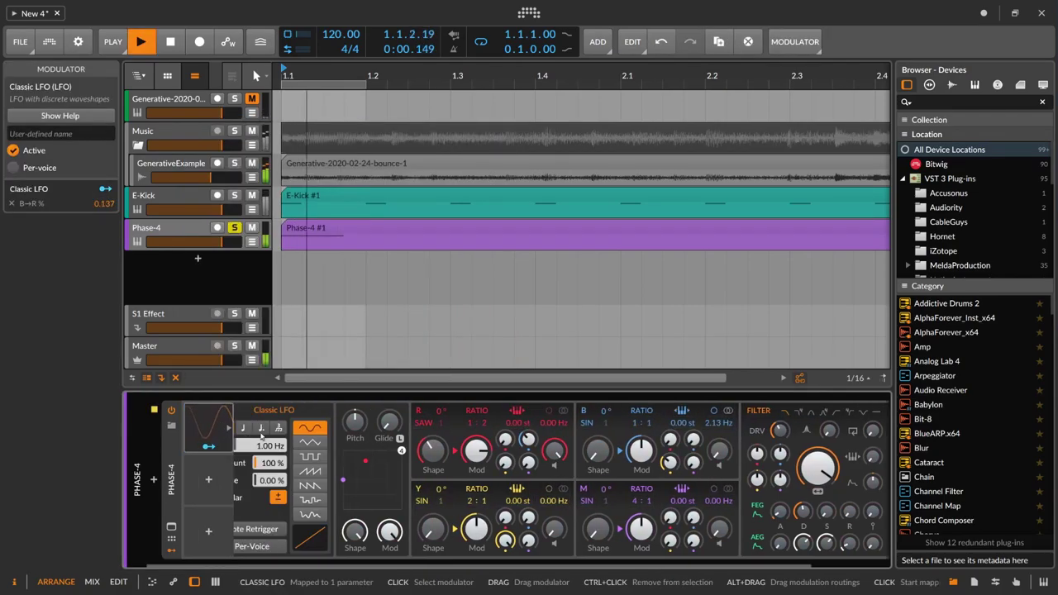
click(264, 427)
click(261, 444)
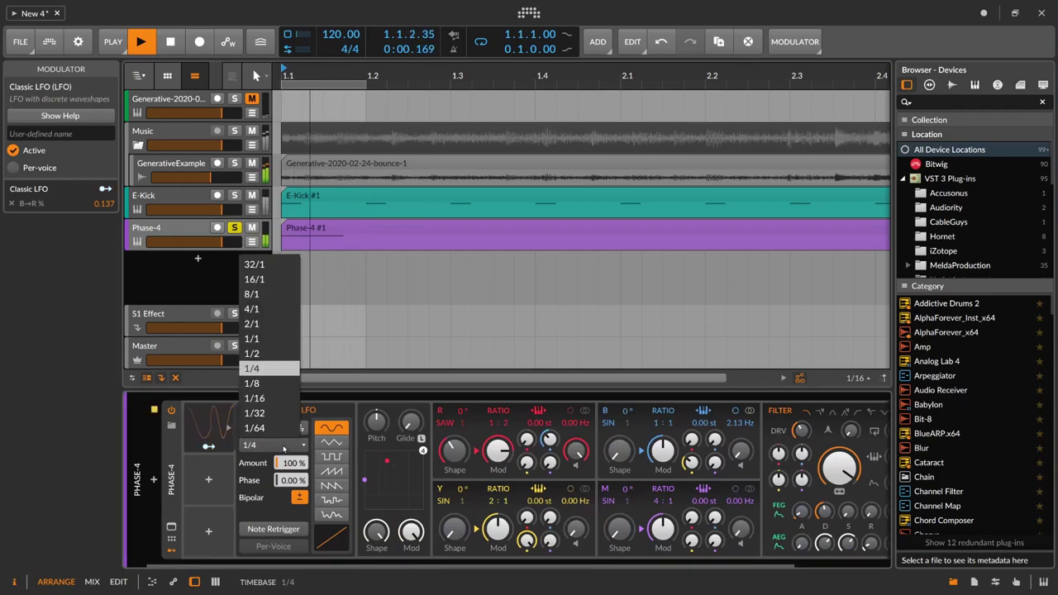
click(254, 403)
click(282, 427)
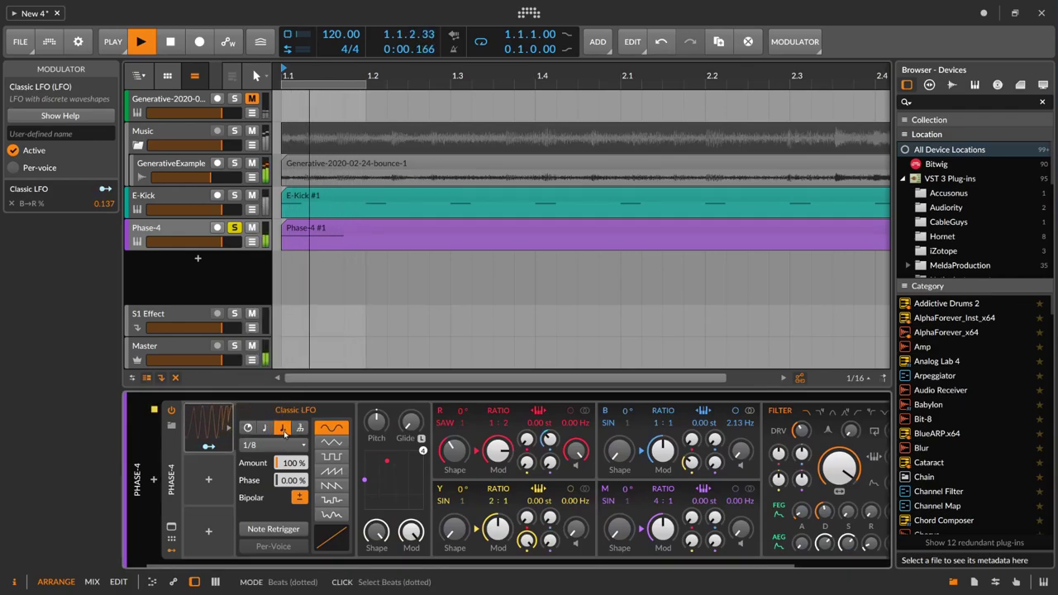
click(265, 427)
double_click(290, 480)
text(50)
key(Return)
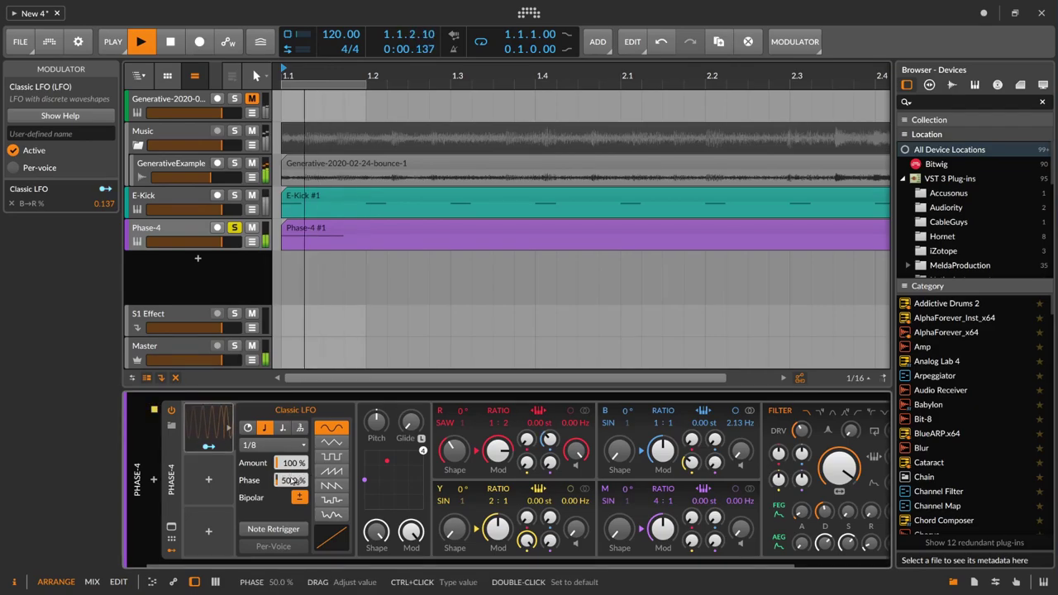
- Raise the LFO's B-to-R modulation depth to 0.363 and make the LFO unipolar with a dotted 1/8 timebase
click(209, 446)
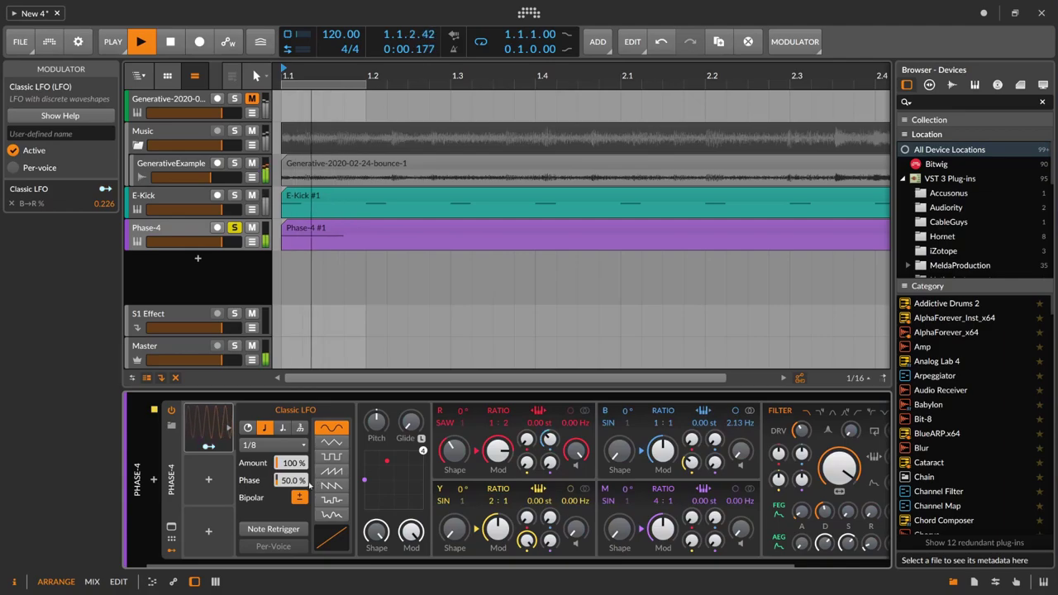
drag(549, 439, 548, 440)
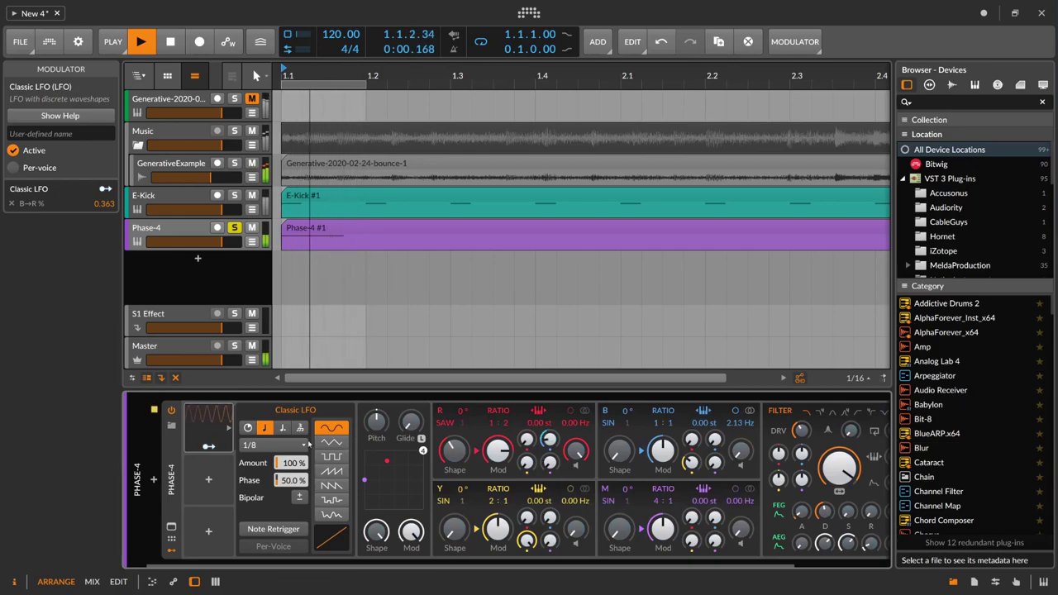
click(269, 447)
click(271, 447)
click(282, 428)
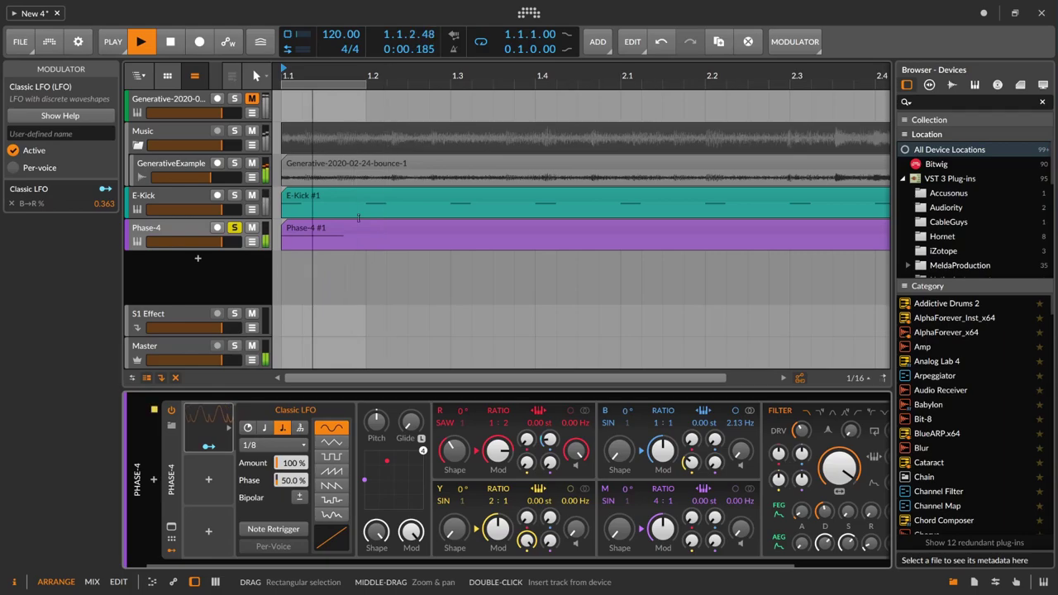
- Stop playback and insert a Multiband FX-2 into the Phase-4's FX chain
key(space)
scroll(564, 562, right, 5)
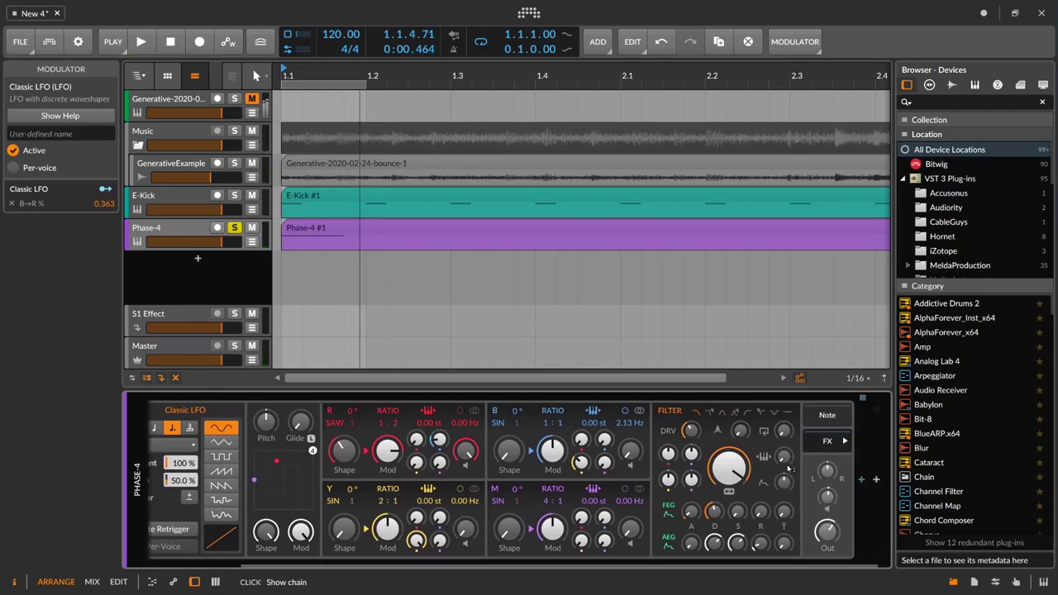
click(846, 480)
text(f)
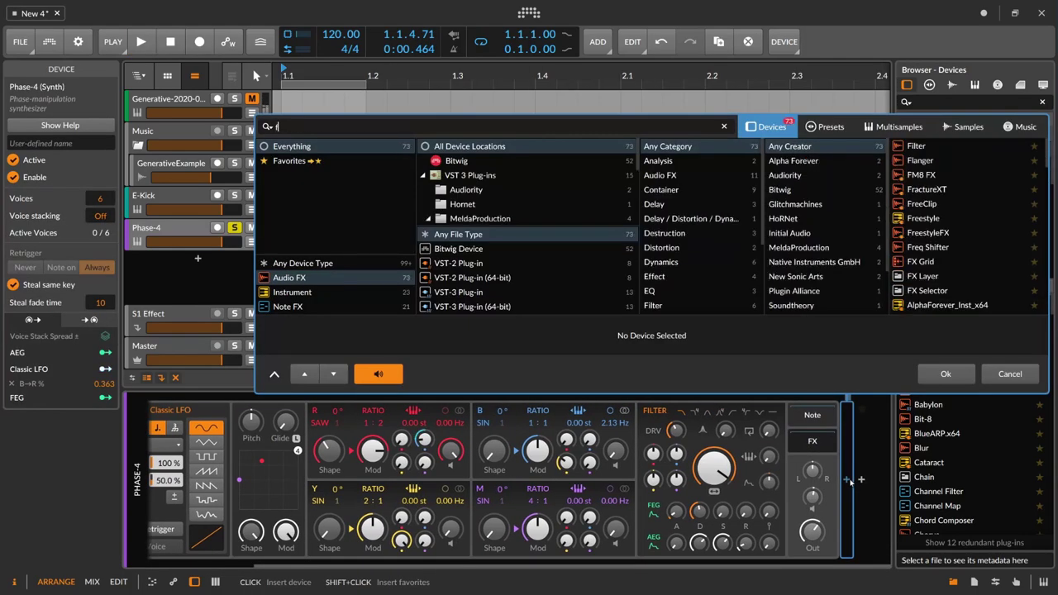
text(x-)
key(Down)
key(Return)
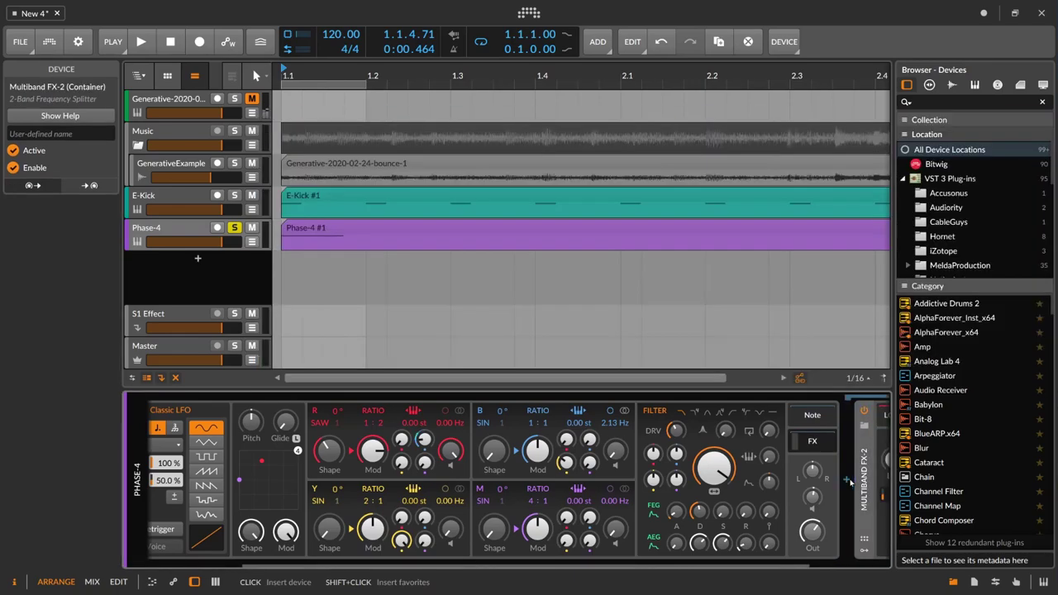
- Set the Multiband FX-2 crossover frequency to 300 Hz
scroll(822, 567, right, 3)
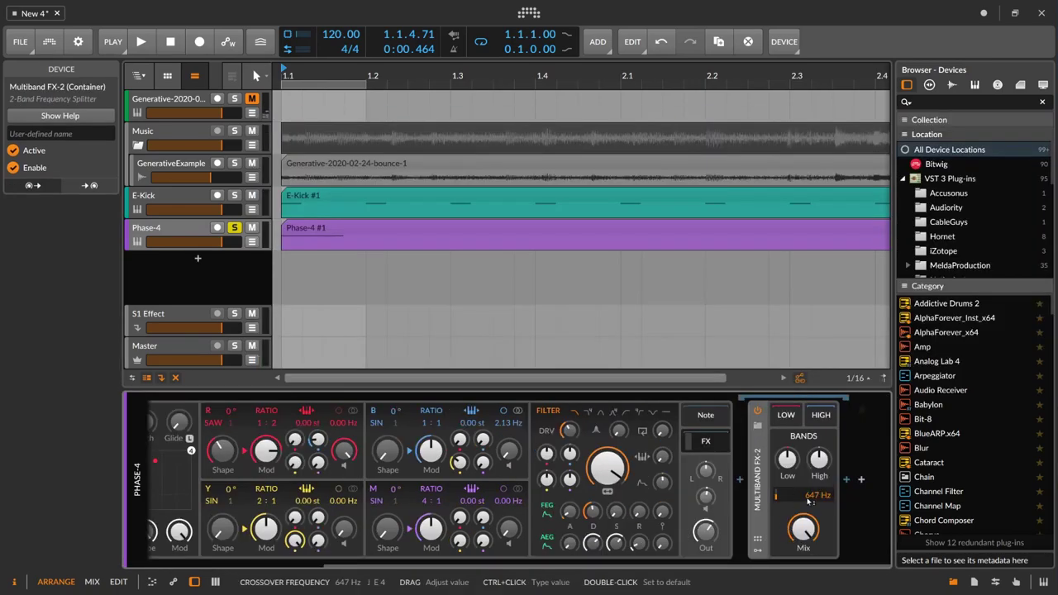
double_click(812, 493)
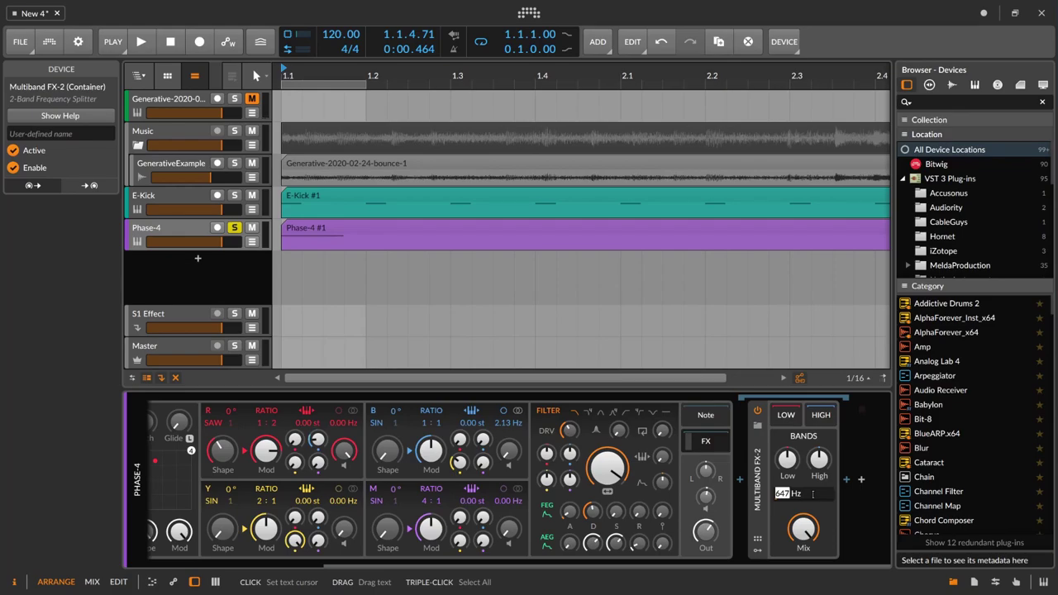
text(300)
key(Return)
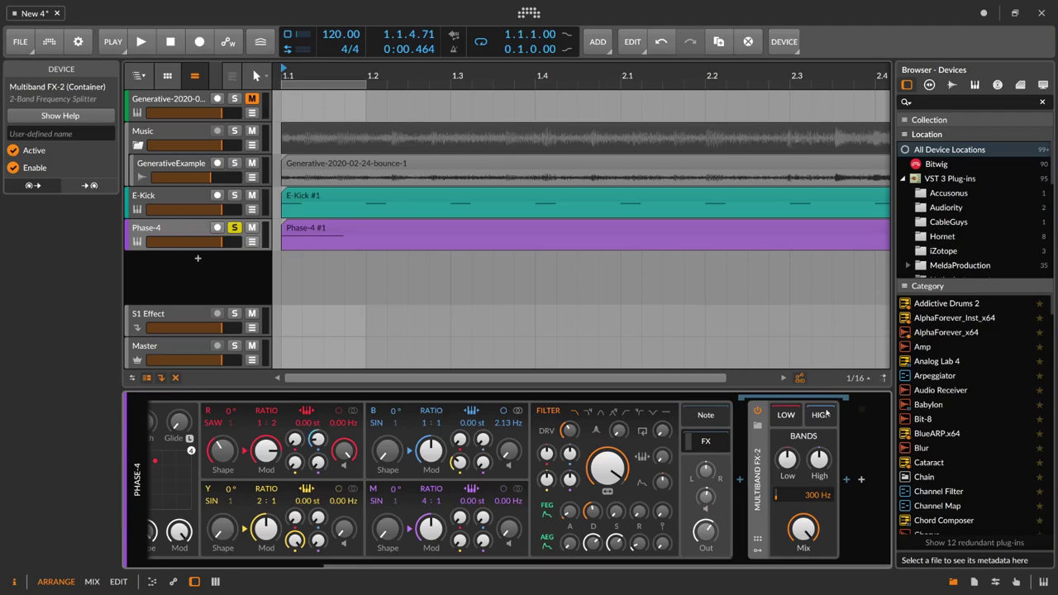
- Insert a Reverb in the Multiband FX-2's high band and set it to Room, 50.1 % size and 316 ms reverb time during playback
click(847, 480)
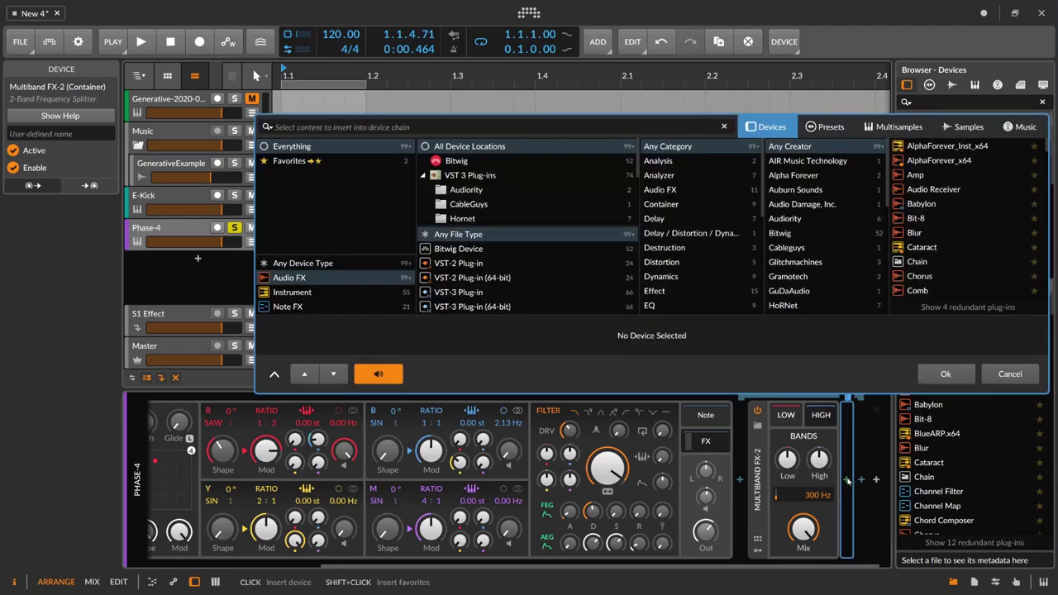
text(rev)
key(Return)
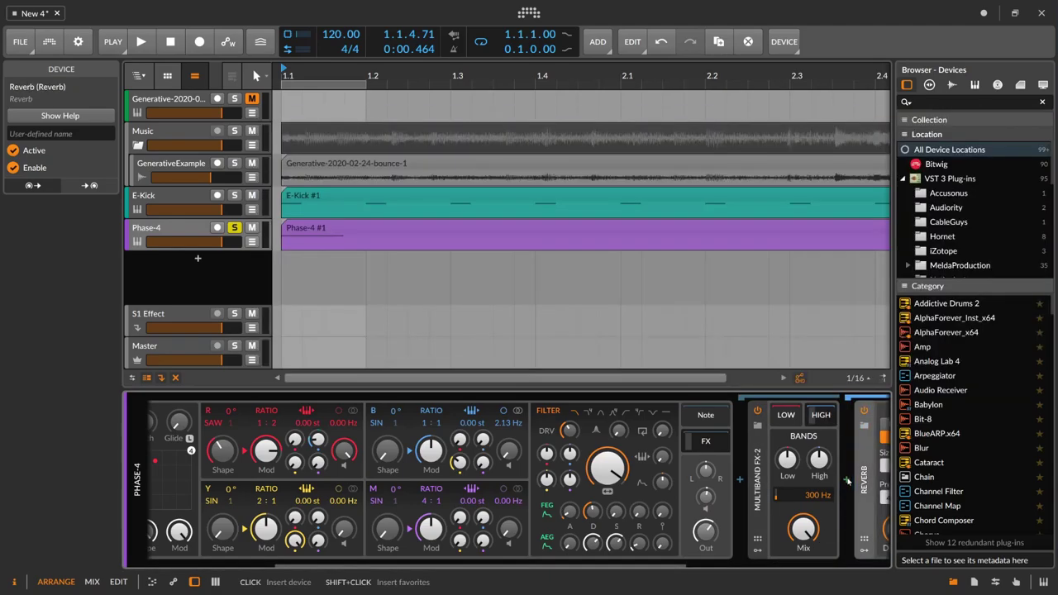
key(space)
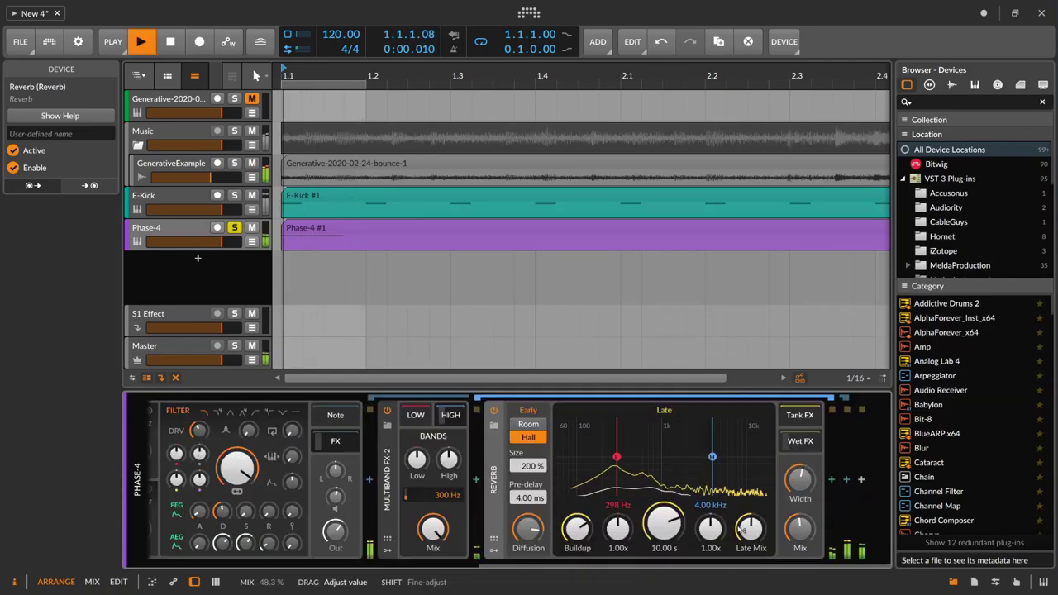
click(528, 423)
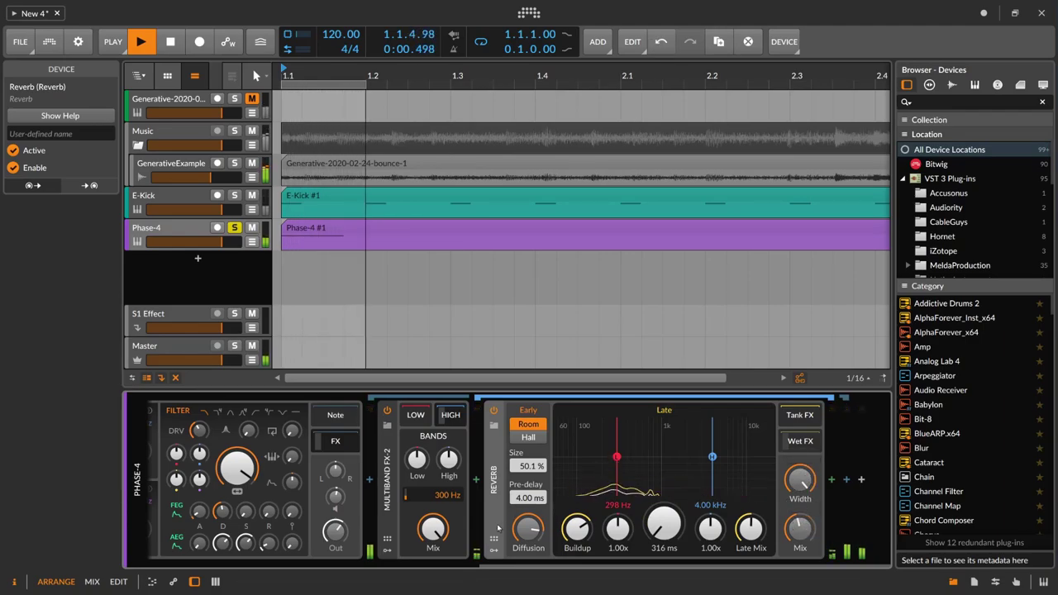
- Map the Classic LFO to the Reverb's Mix with a modulation depth of 0.611
scroll(495, 524, left, 6)
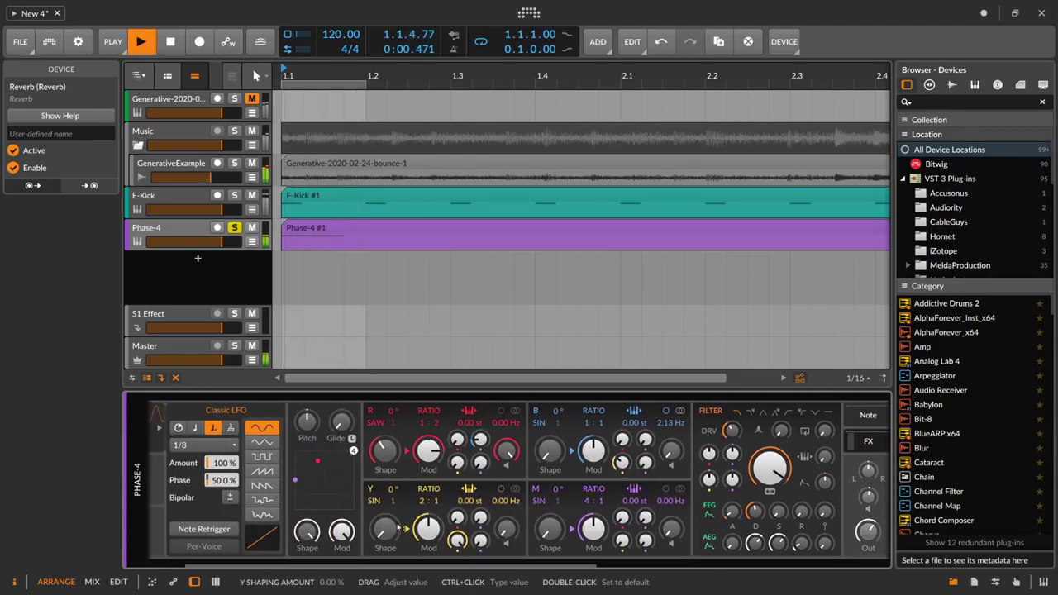
drag(400, 565, 641, 561)
click(208, 447)
drag(881, 529, 881, 506)
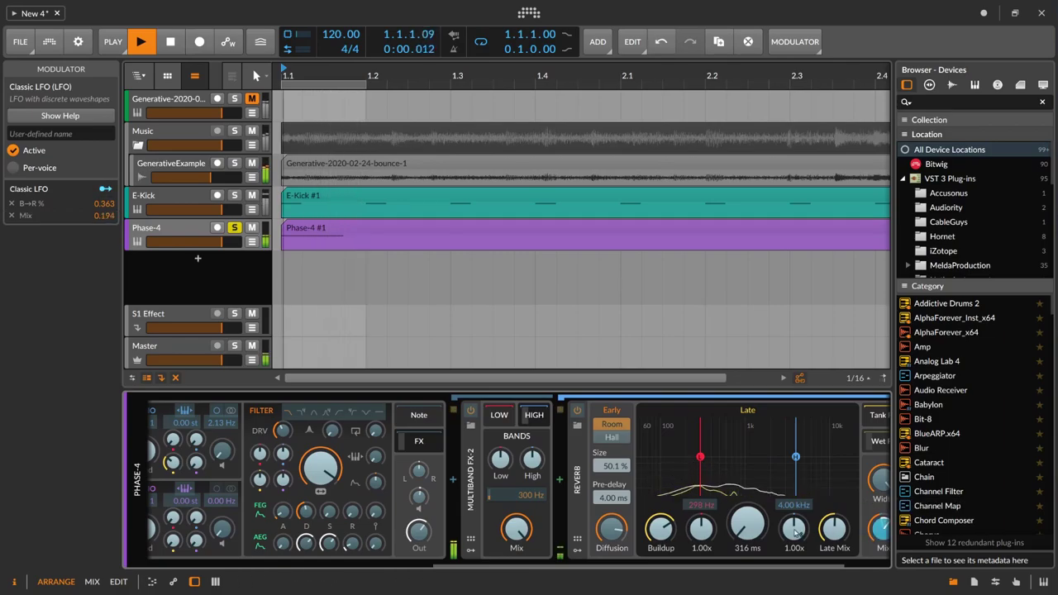
drag(637, 565, 702, 562)
click(207, 446)
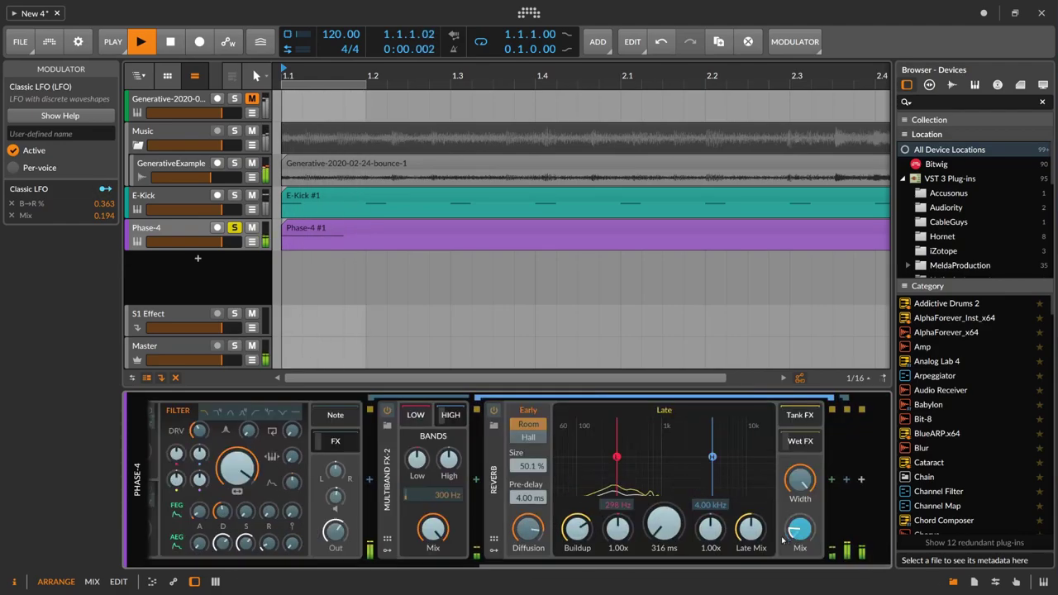
drag(780, 540, 781, 508)
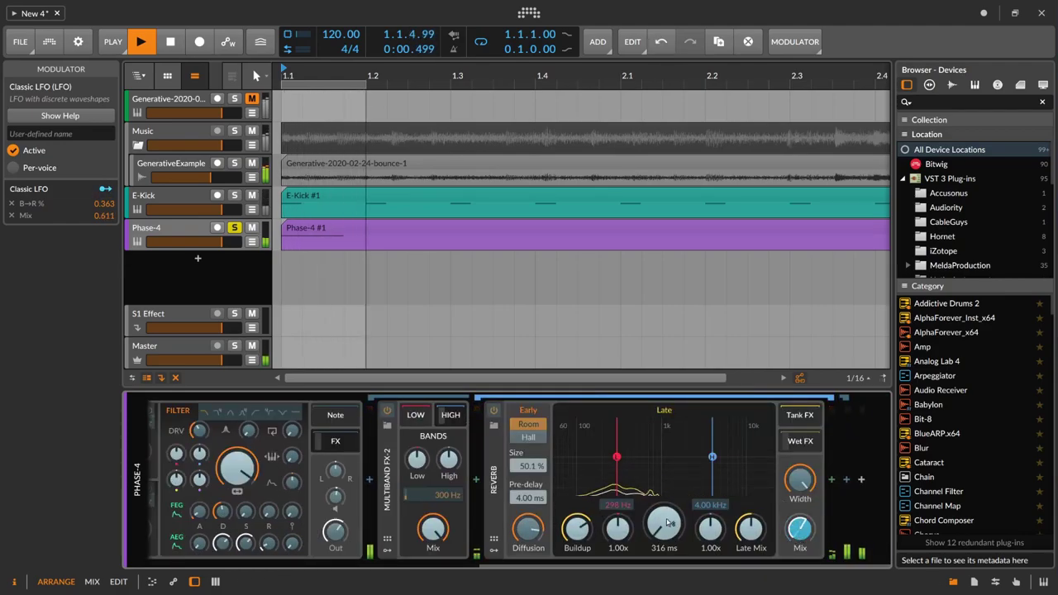
- Try modulating the Reverb's reverb time and size with the Classic LFO, clear those modulations and stop playback
drag(663, 522, 663, 463)
drag(664, 522, 663, 570)
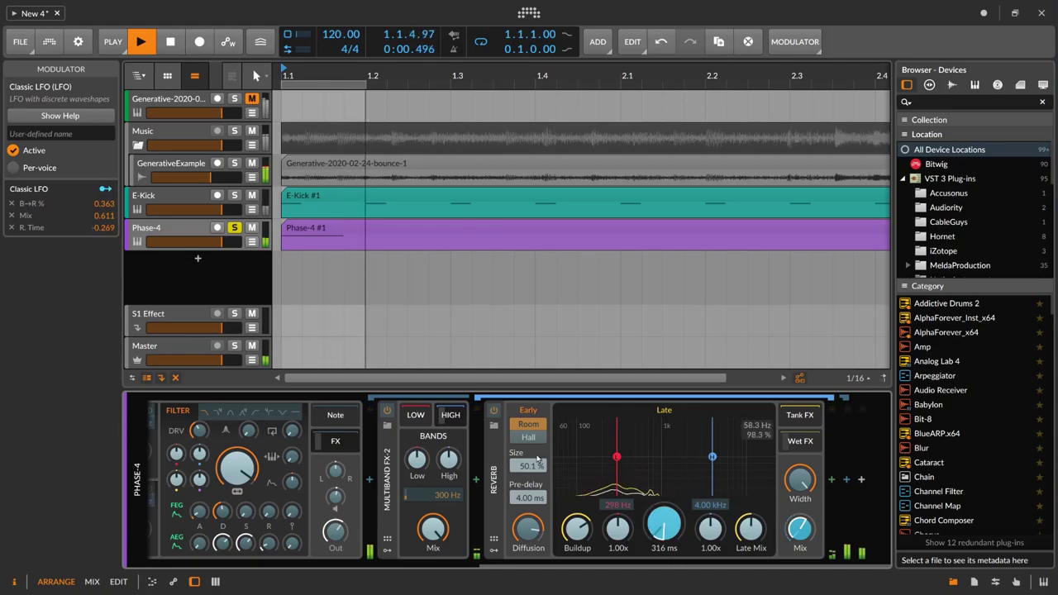
drag(528, 465, 529, 438)
double_click(529, 469)
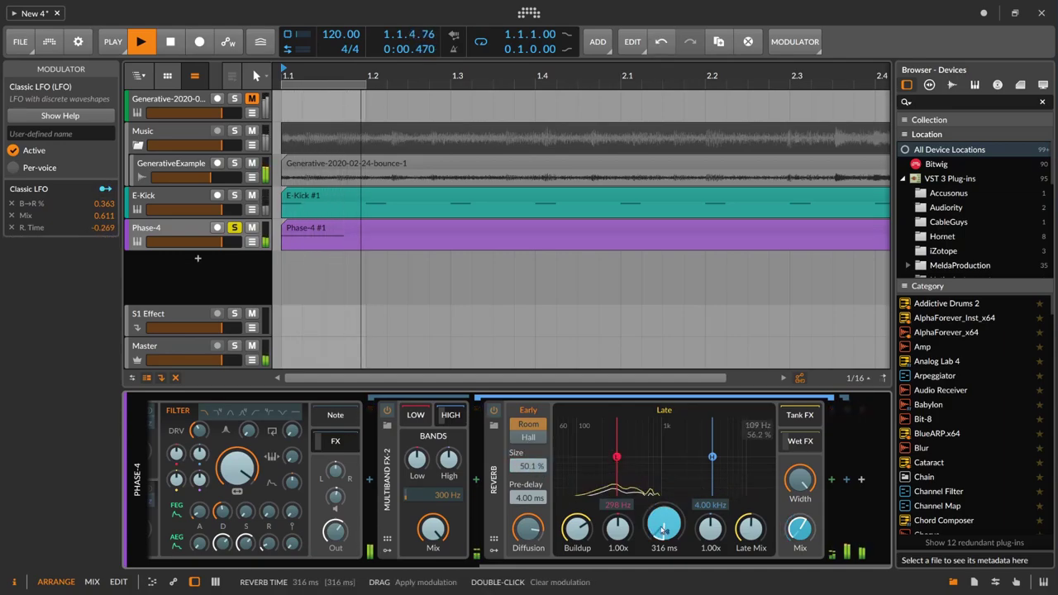
double_click(665, 529)
key(space)
drag(619, 567, 235, 565)
click(209, 446)
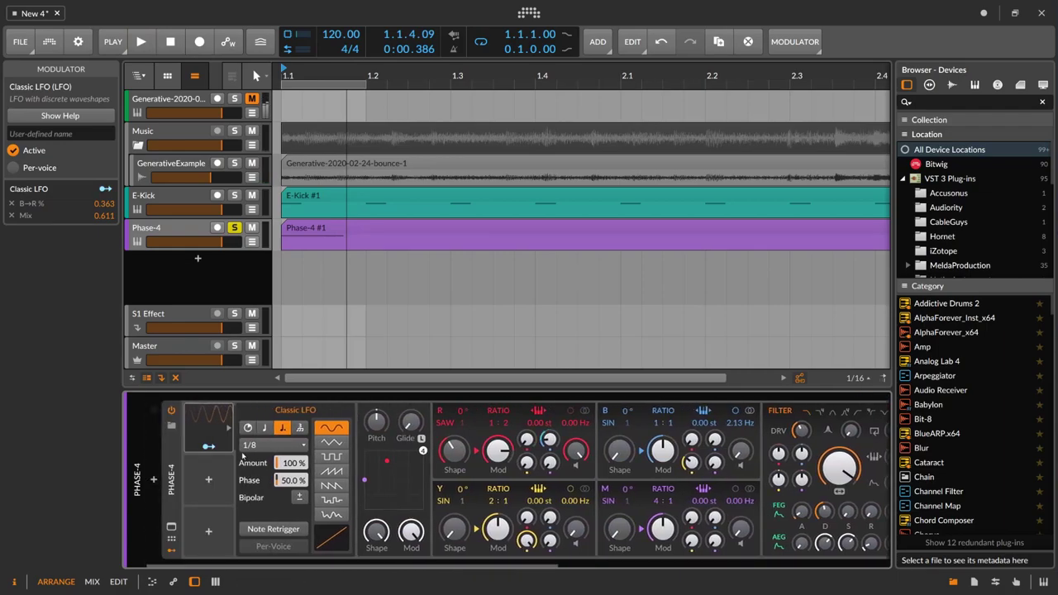
- Play the loop, try modulating oscillator R's shaping amount with the Classic LFO, and clear that modulation
key(space)
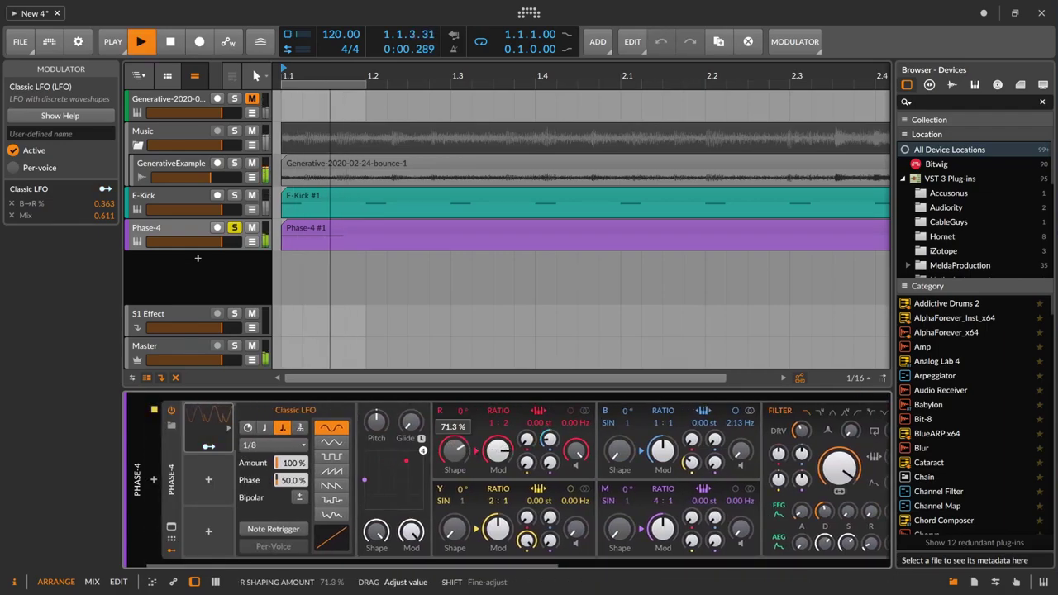
click(208, 446)
drag(454, 450, 454, 446)
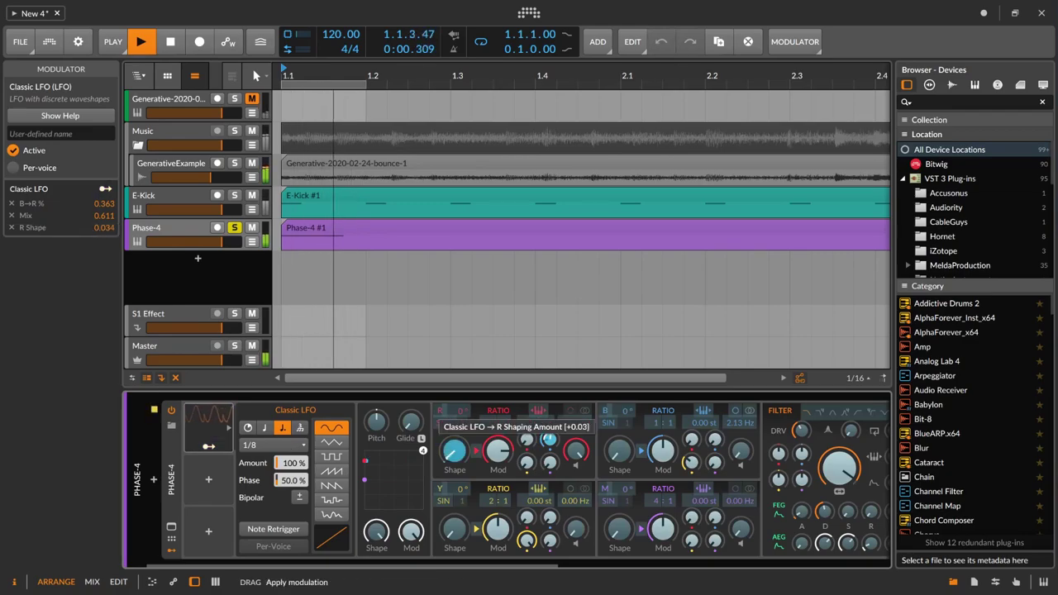
double_click(453, 450)
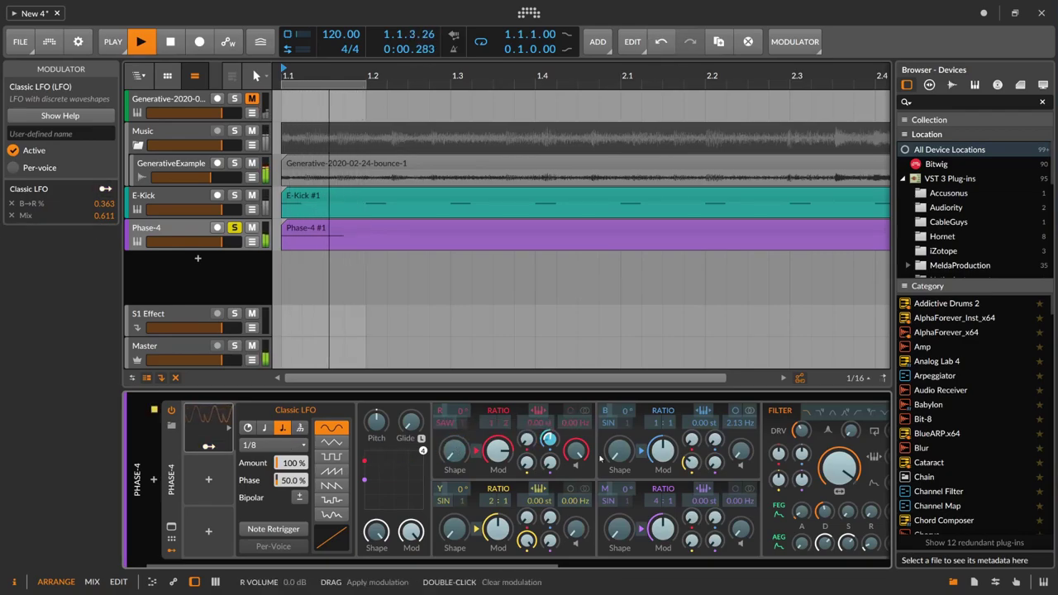
- Map the Classic LFO to oscillator B's shaping amount with a depth of 0.497 and leave modulation mapping
drag(619, 450, 619, 384)
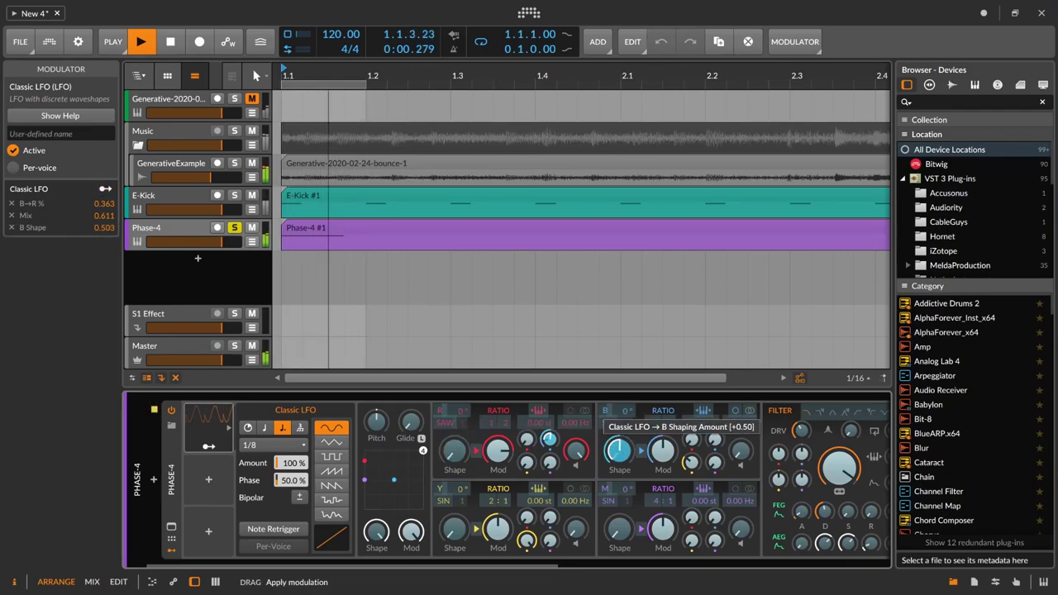
click(212, 447)
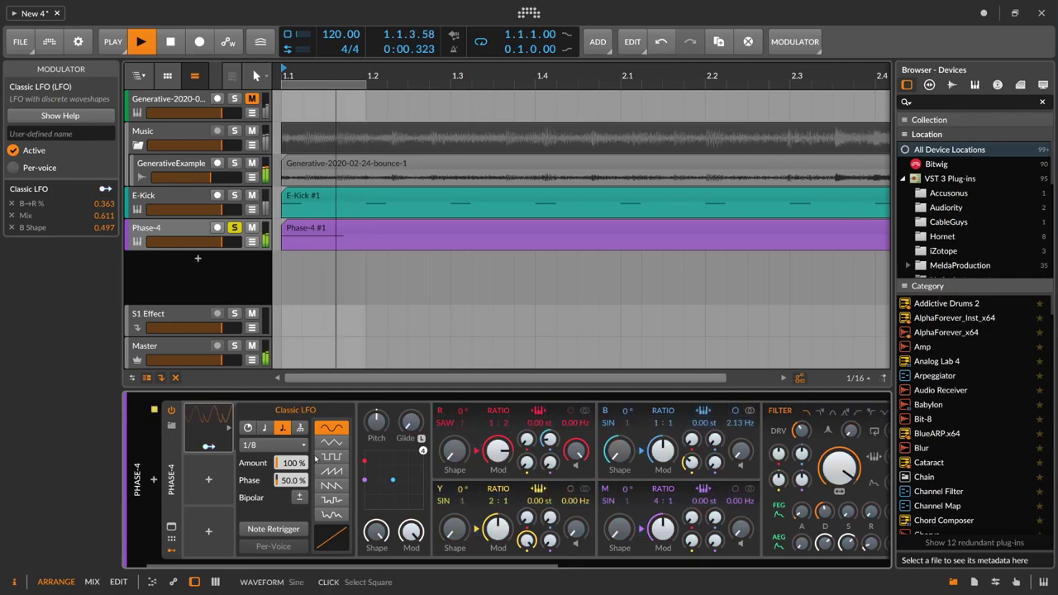
- Stop playback and select the first beat of the Phase-4 clip, from 1.1.1.00 to 1.2.1.00
click(319, 230)
key(space)
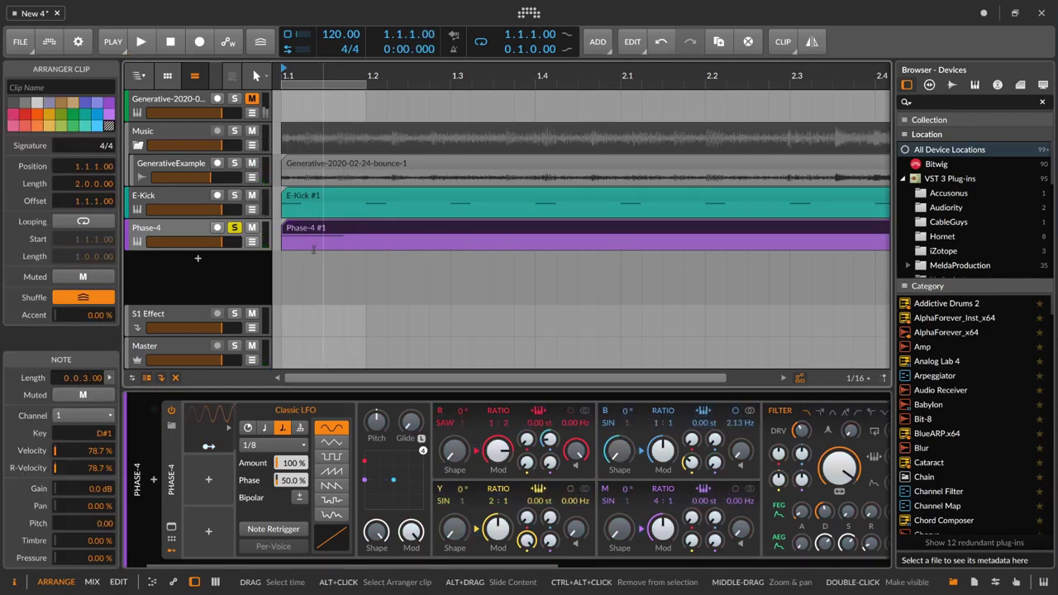
click(303, 242)
drag(281, 242, 348, 241)
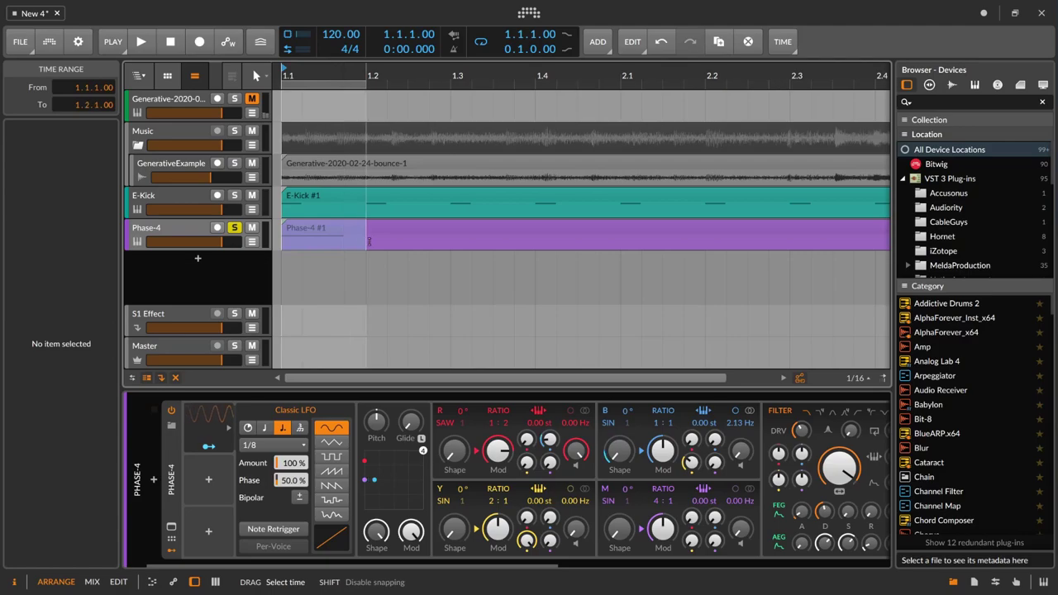
drag(329, 76, 330, 109)
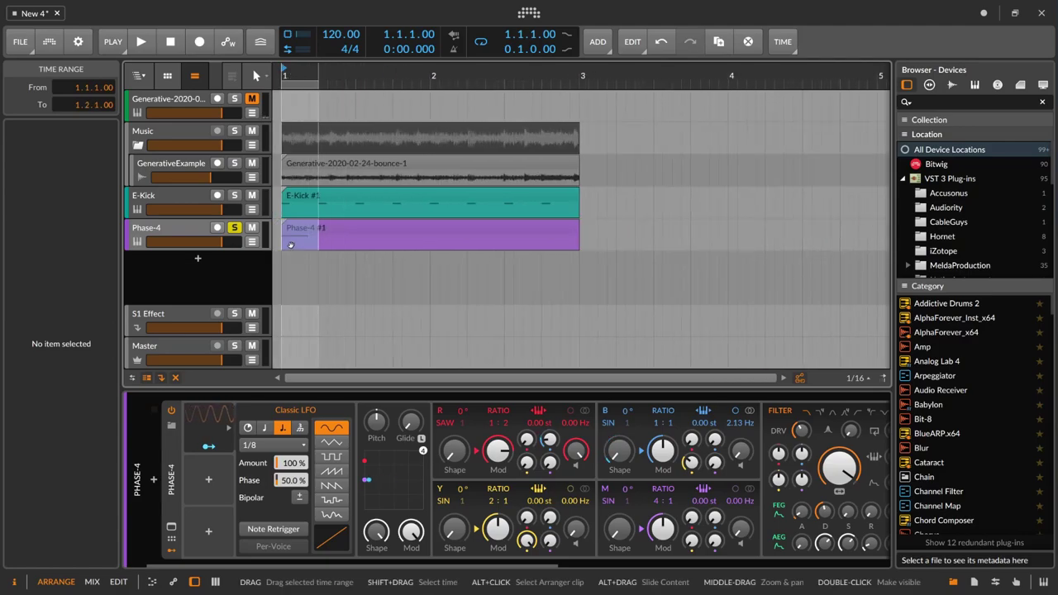
right_click(289, 237)
click(207, 240)
- Audition the soloed Phase-4 bass with its reverb, add the E-Kick track to the solo, and stop playback
key(space)
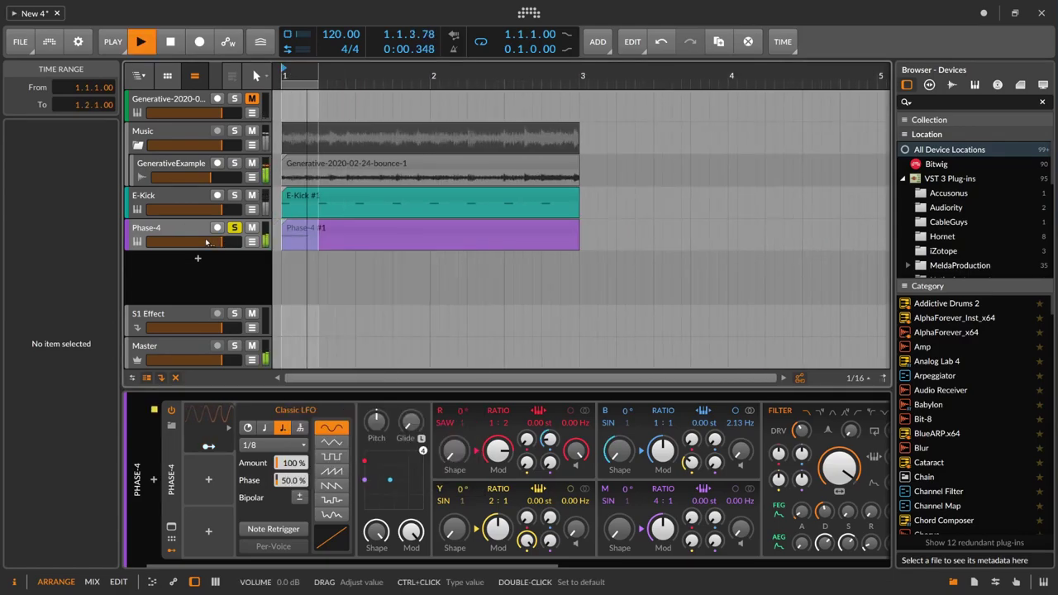
key(space)
scroll(455, 521, down, 5)
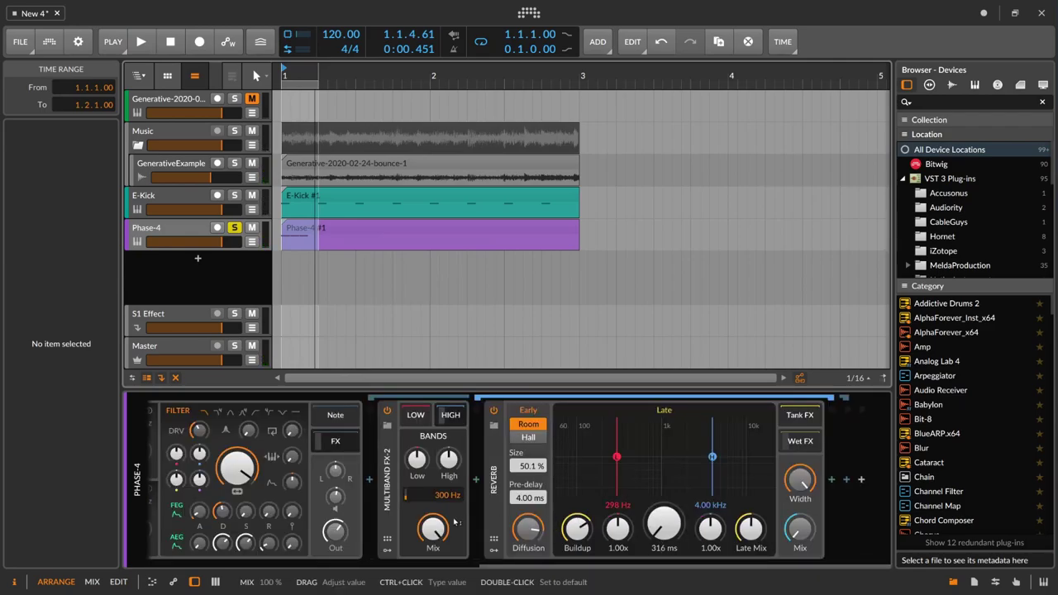
key(space)
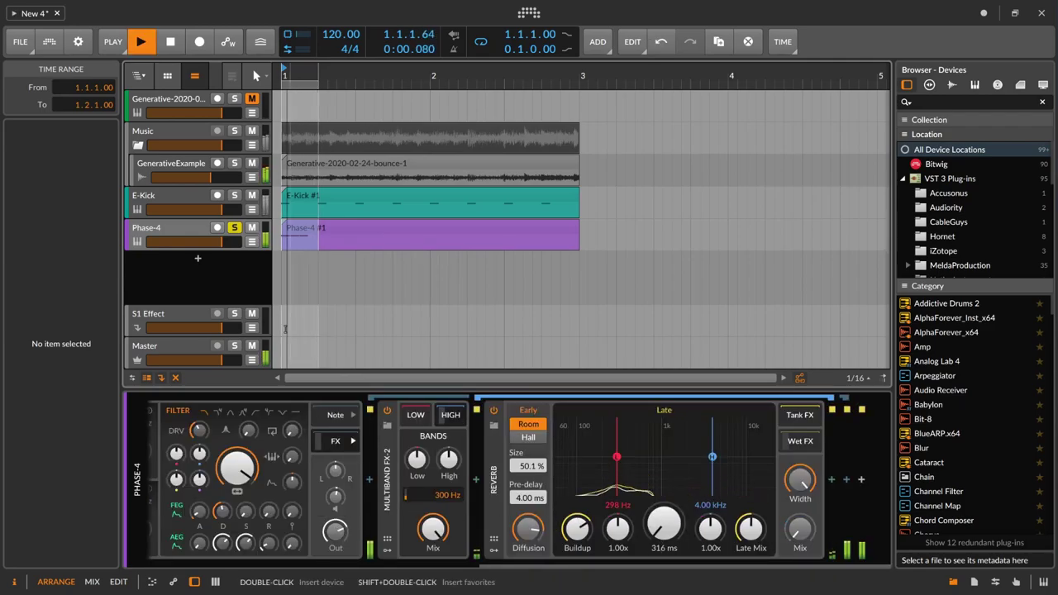
click(234, 195)
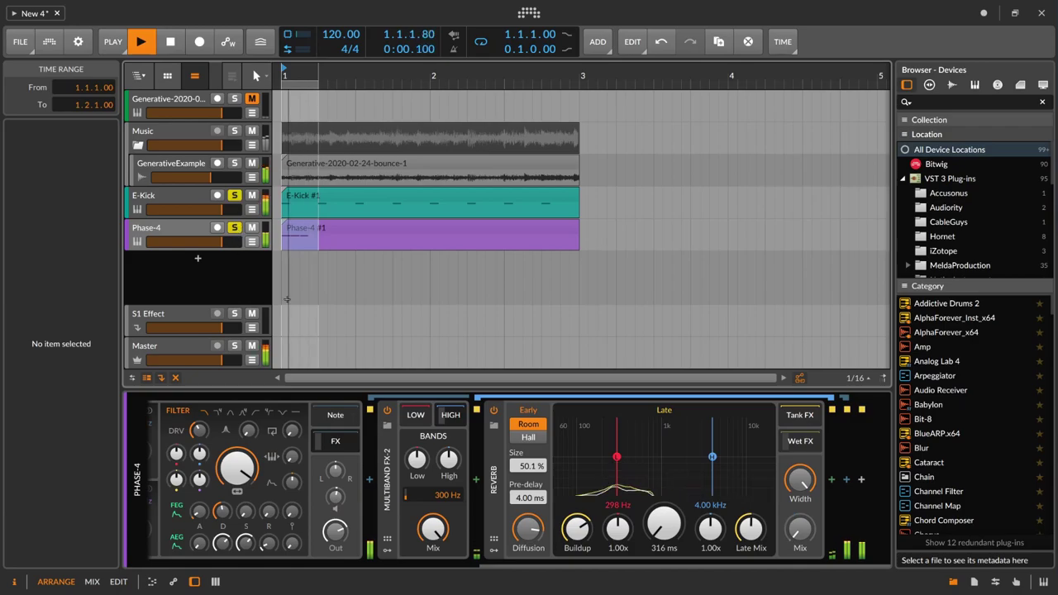
key(space)
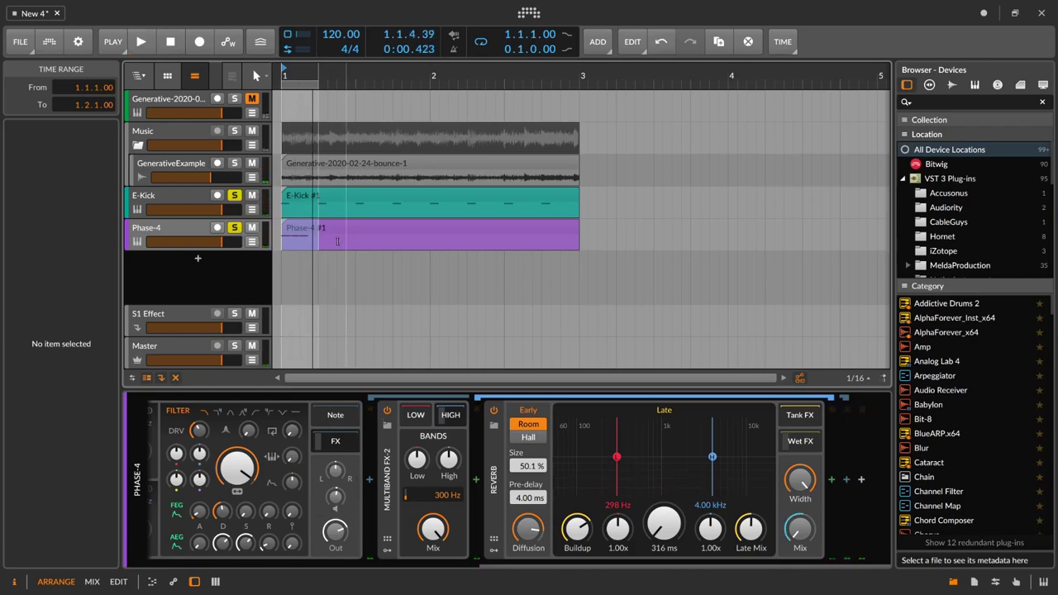
- Bounce the Phase-4 clip's range 1.1.1.00 to 1.2.1.00 to a new audio track, Post-Fader at 32-bit (floating-point)
click(328, 238)
drag(282, 238, 327, 237)
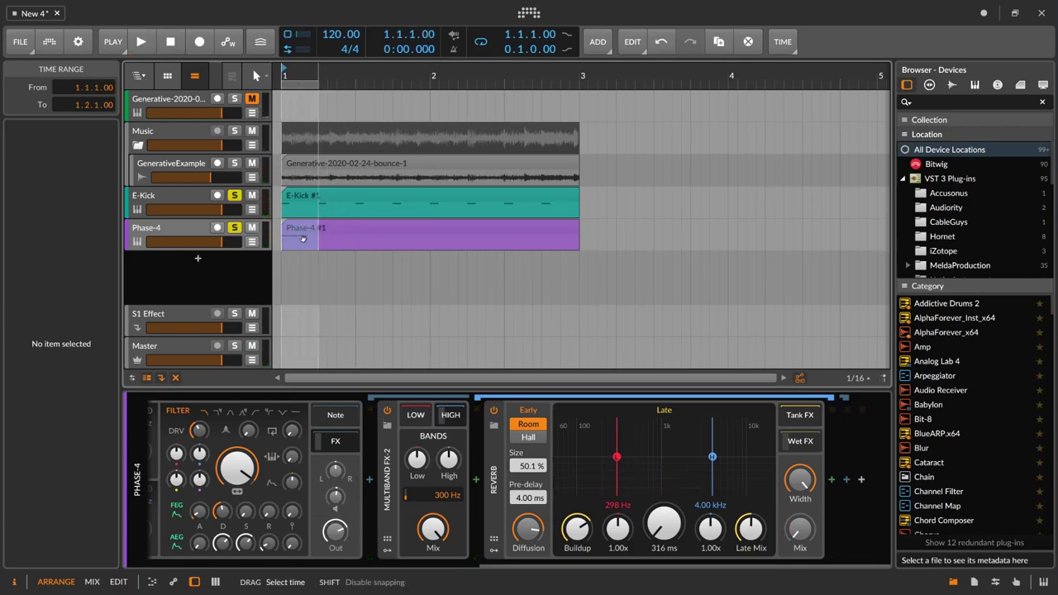
right_click(304, 239)
click(330, 283)
click(281, 241)
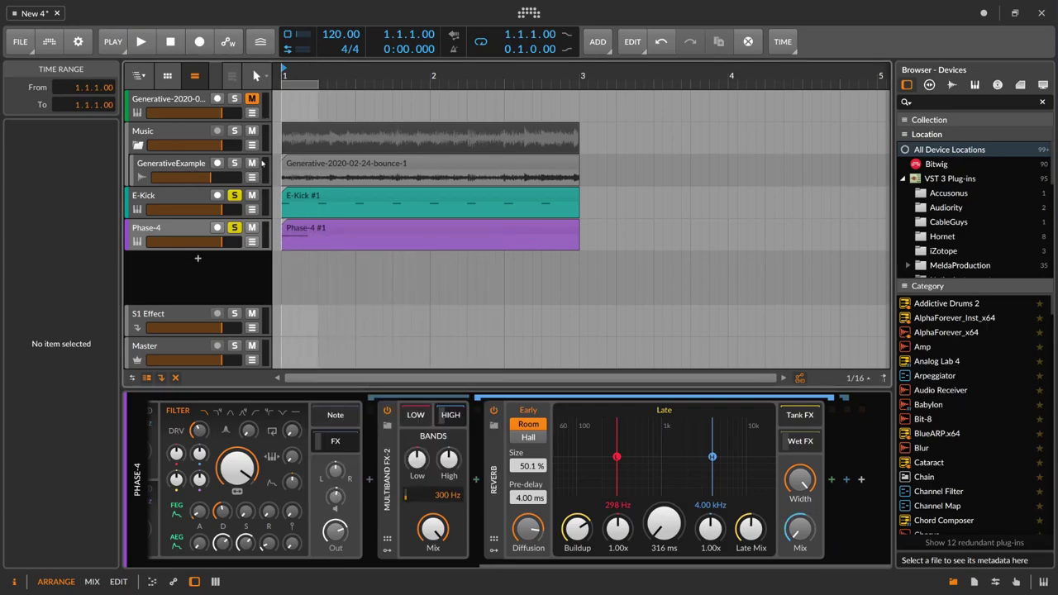
right_click(301, 239)
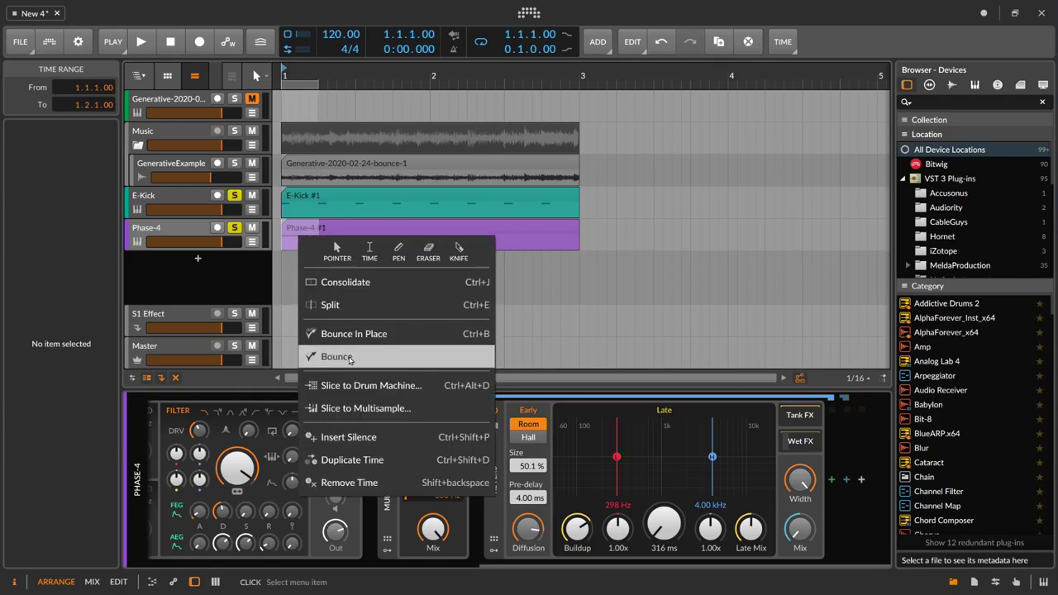
click(349, 358)
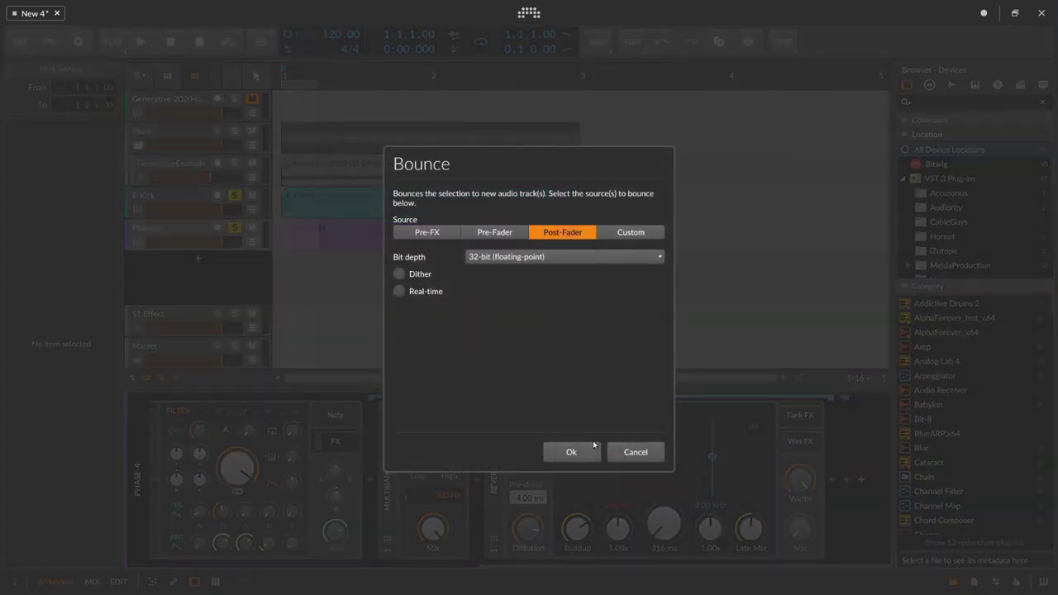
click(589, 451)
- Move the bounced audio track into the Music group above GenerativeExample and select its Phase-4 bounce clip
drag(179, 260, 161, 163)
click(151, 131)
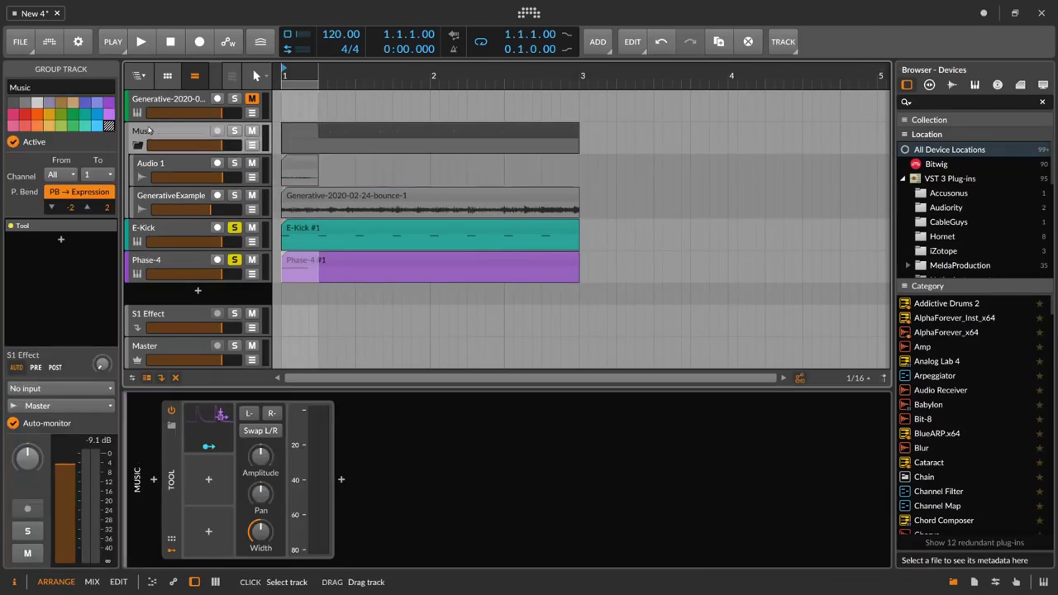
click(172, 167)
click(175, 145)
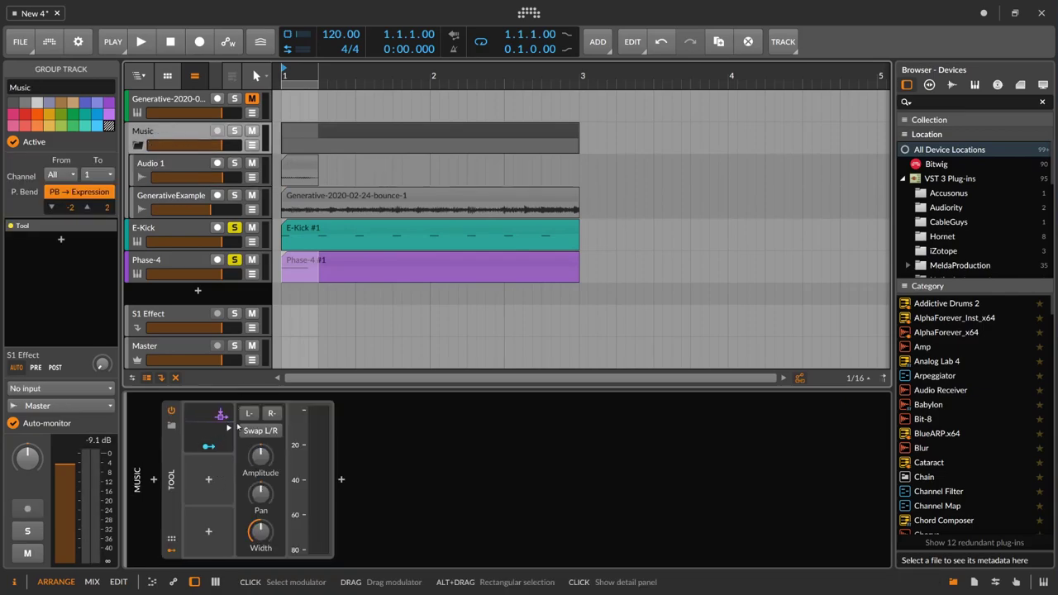
click(297, 168)
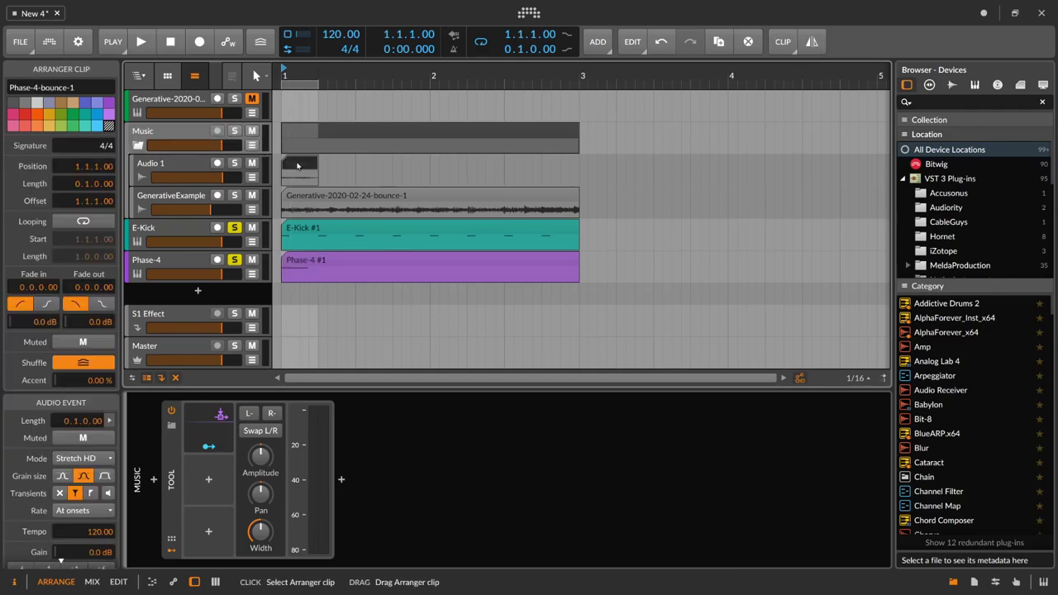
- Mute Phase-4 with all solos off and set the GenerativeExample track's volume to -10 dB during playback
click(223, 263)
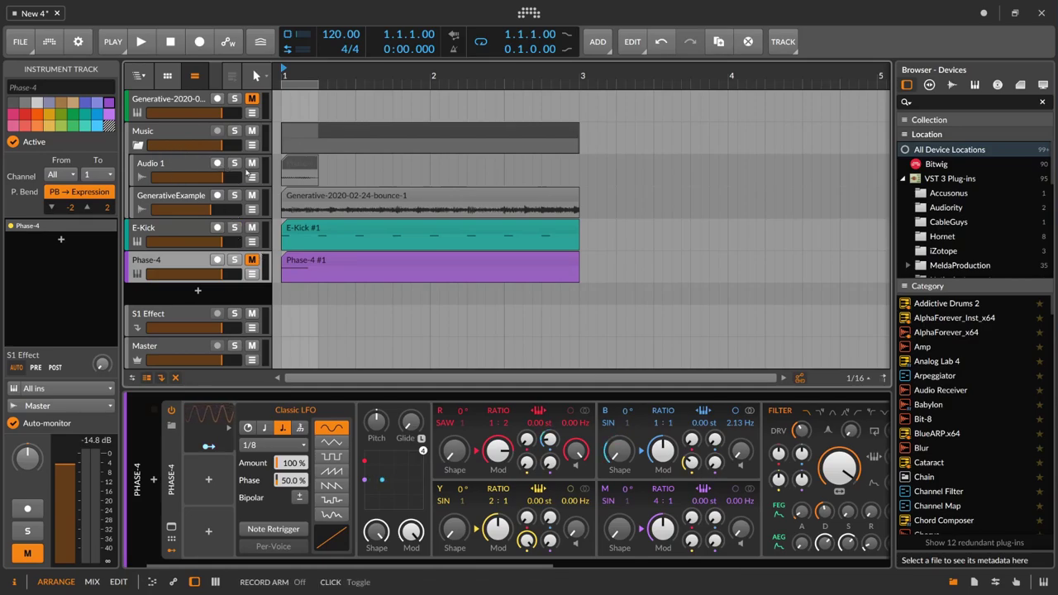
key(space)
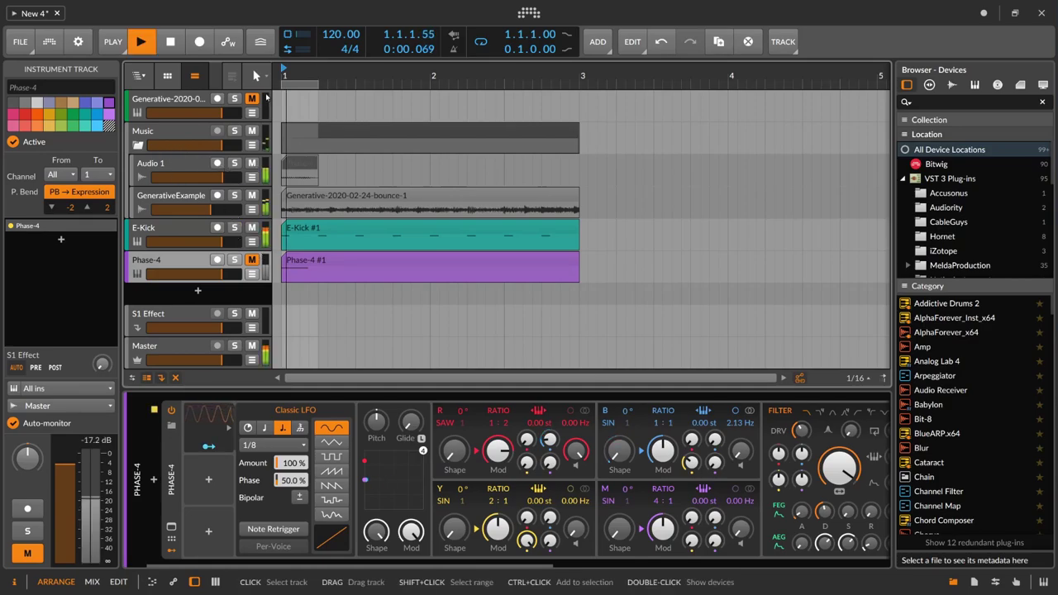
double_click(222, 210)
text(- dB)
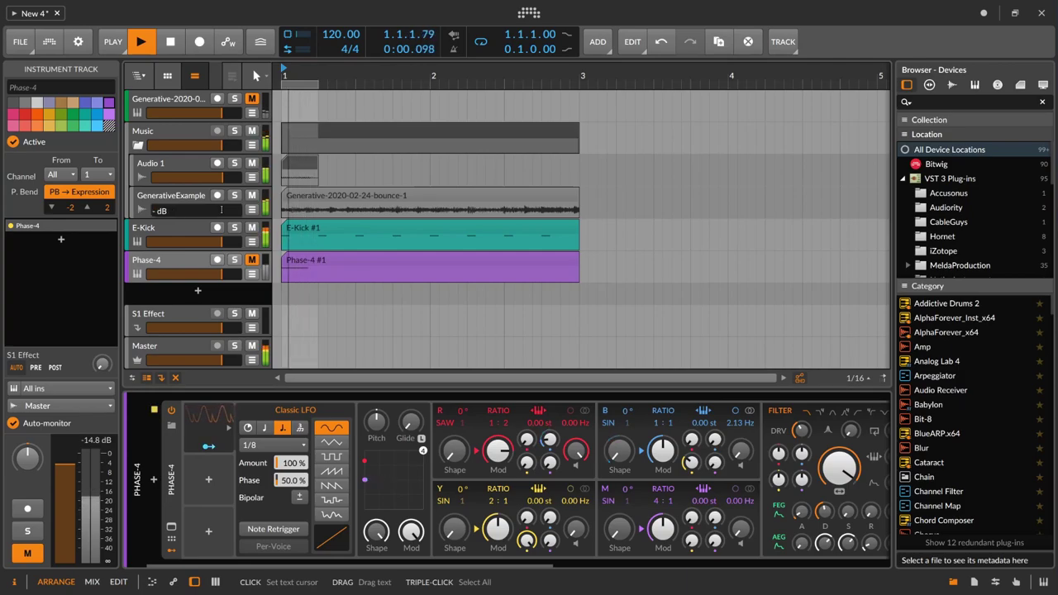
text(10)
key(Return)
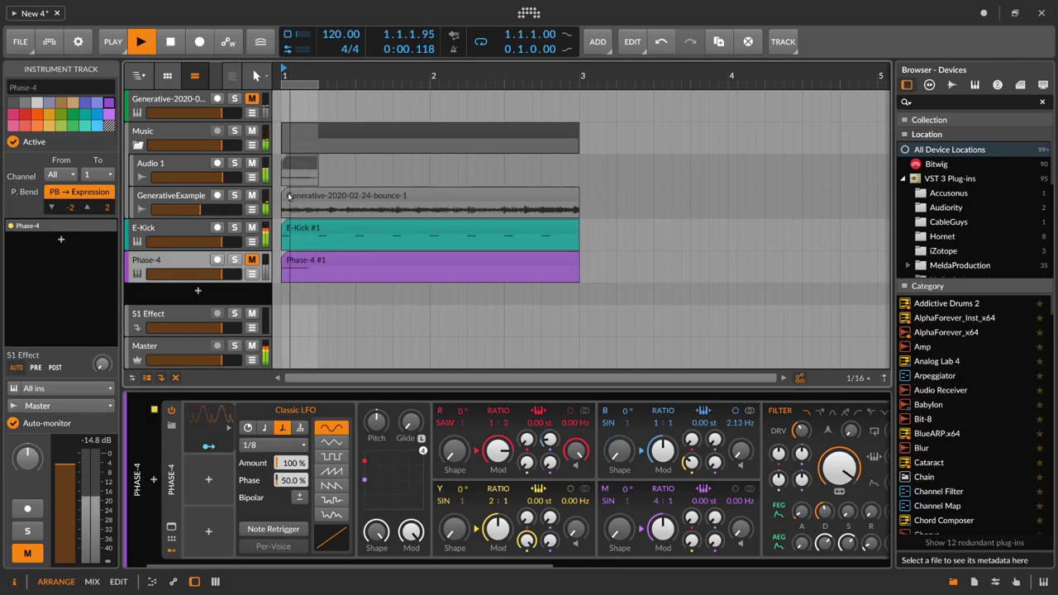
key(space)
- Try a two-beat loop with the bounced Phase-4 clip duplicated onto beat 1.2, and delete the duplicate
drag(316, 86, 359, 138)
click(308, 162)
key(ctrl+d)
key(space)
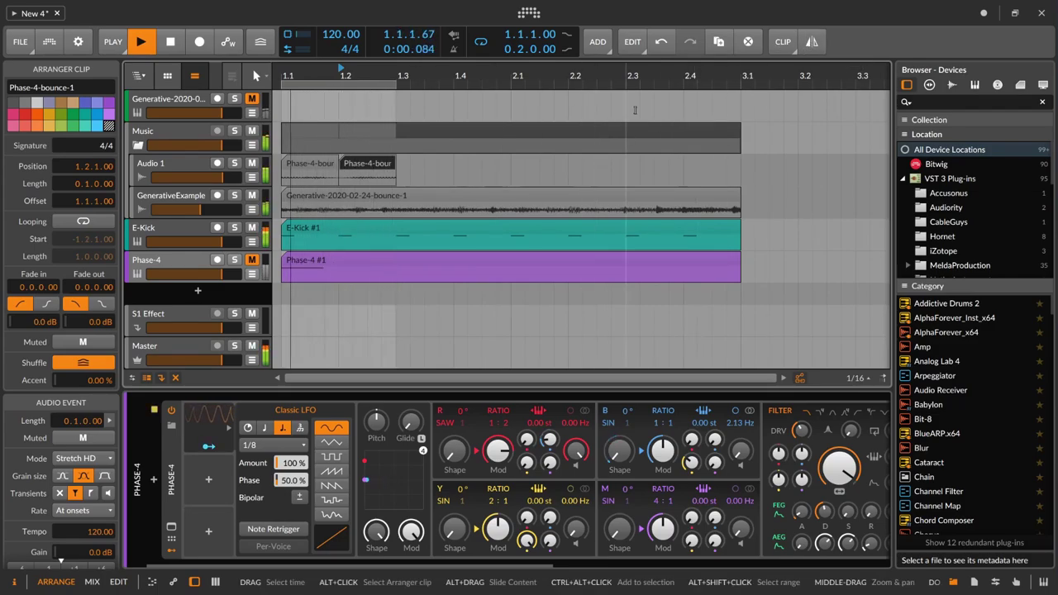
key(space)
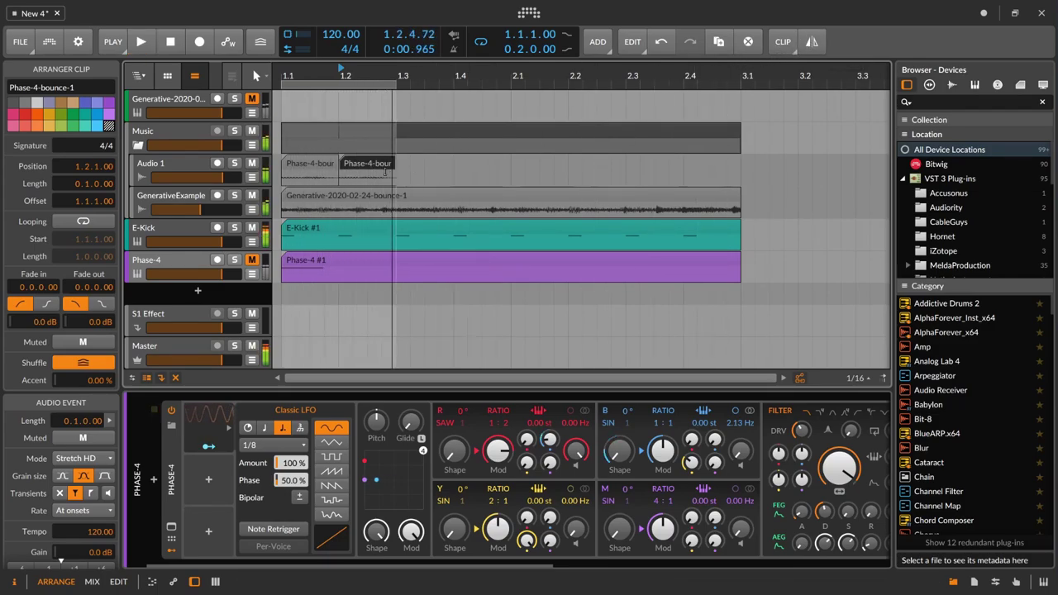
key(Delete)
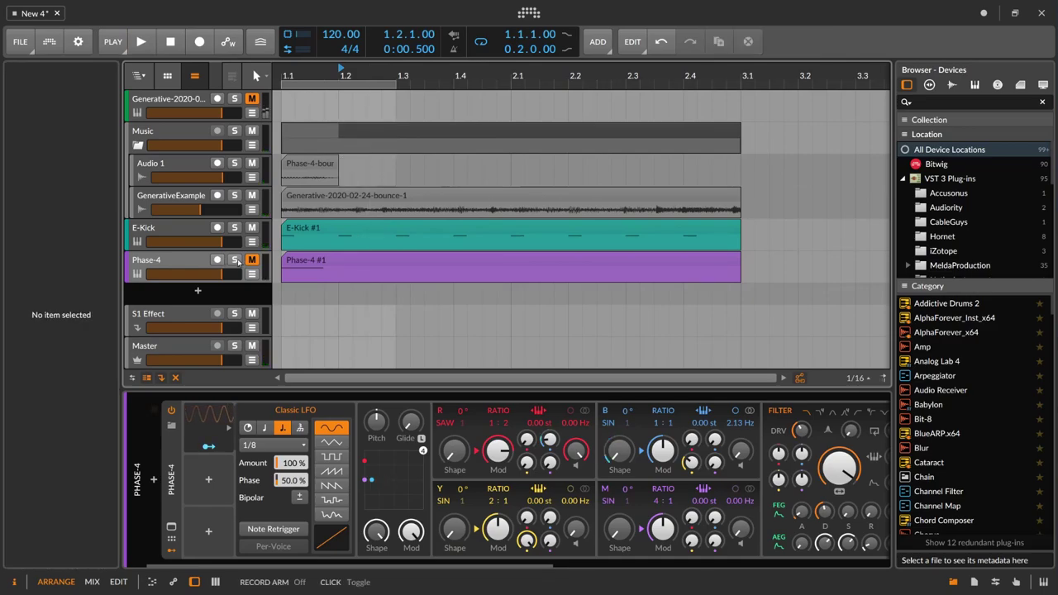
- Unmute and solo the Phase-4 track and set the loop region's length to one beat
key(space)
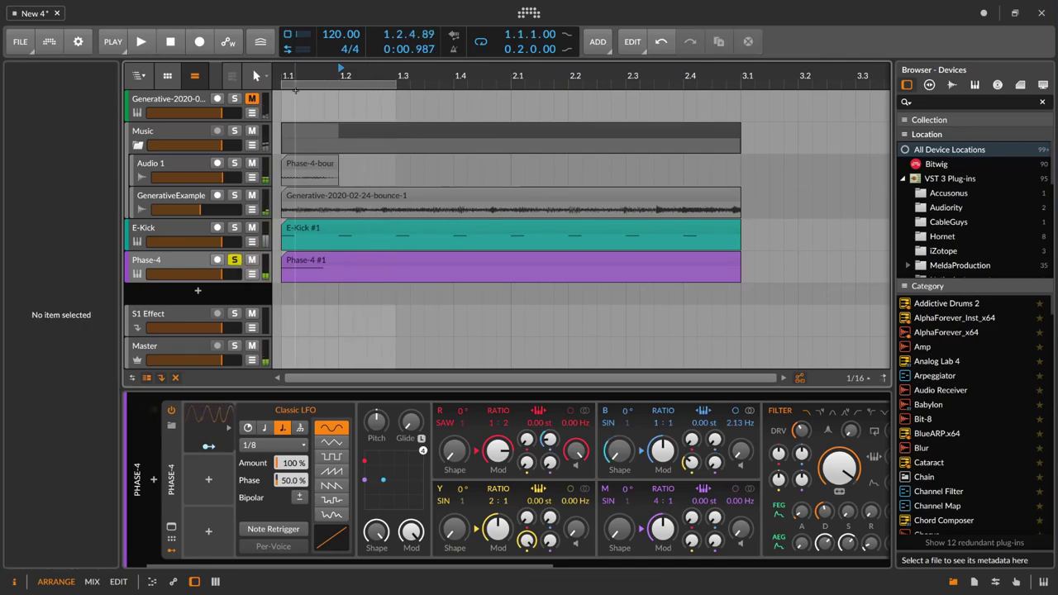
drag(395, 85, 341, 87)
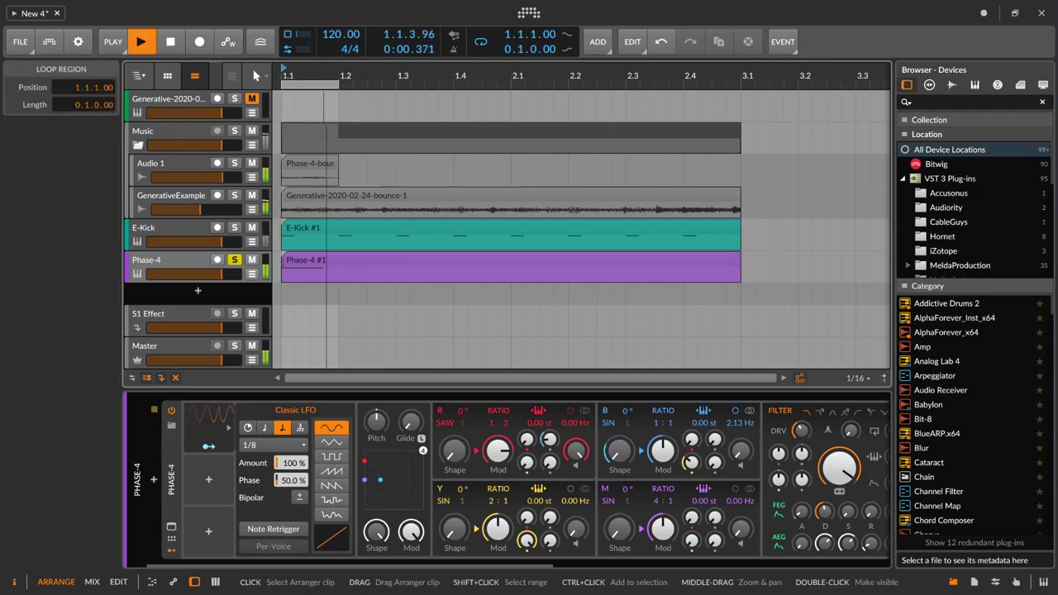
click(186, 262)
key(space)
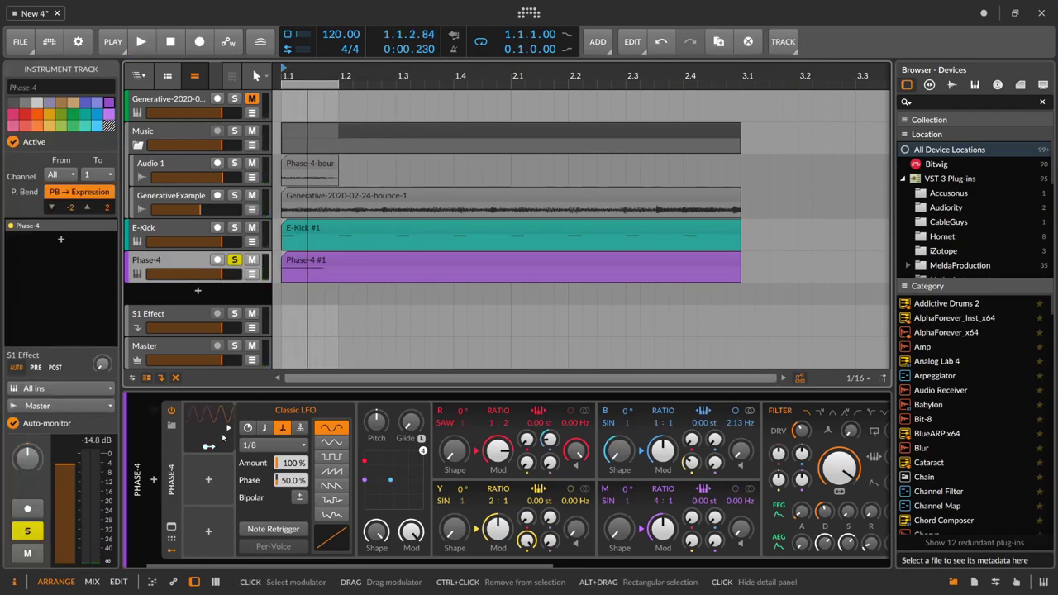
- Set the Classic LFO to straight 1/8 beats while the loop plays, and stop playback
key(space)
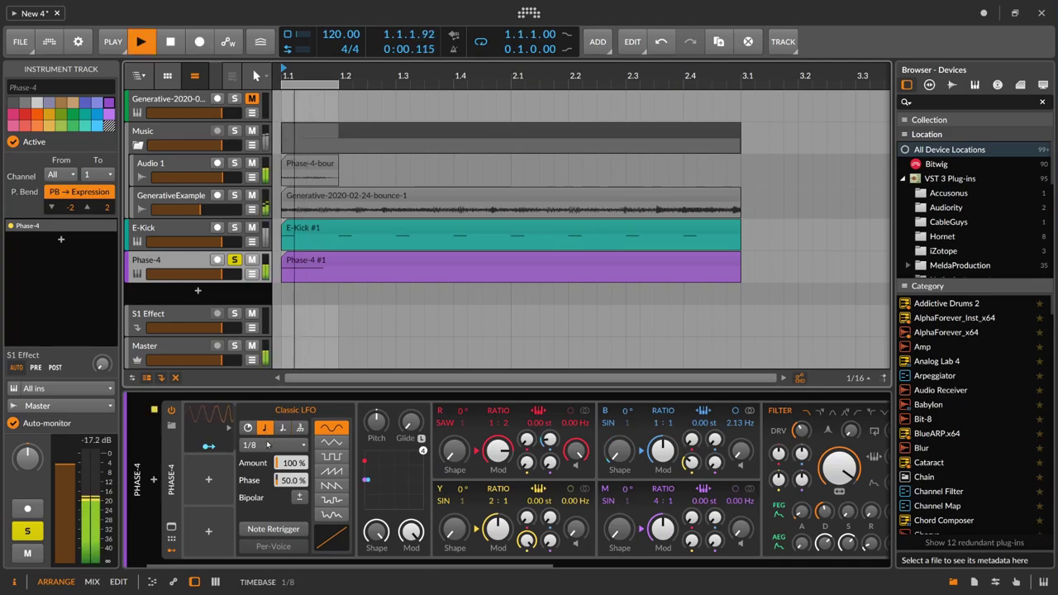
click(273, 444)
click(229, 436)
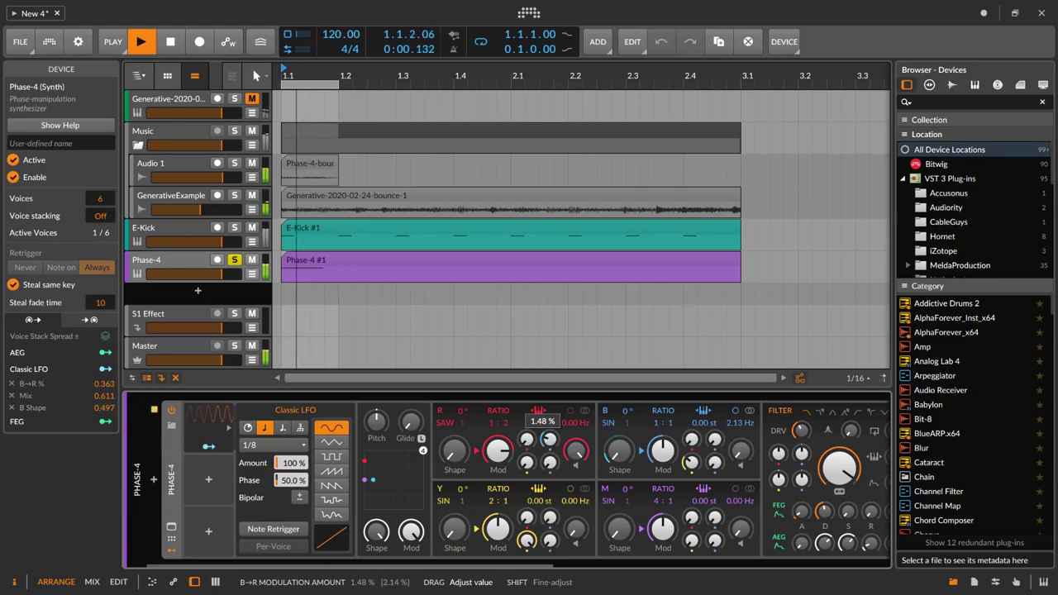
key(space)
- Bounce the first beat of the Phase-4 clip with the changed LFO to another new audio track
click(313, 260)
drag(285, 276, 329, 277)
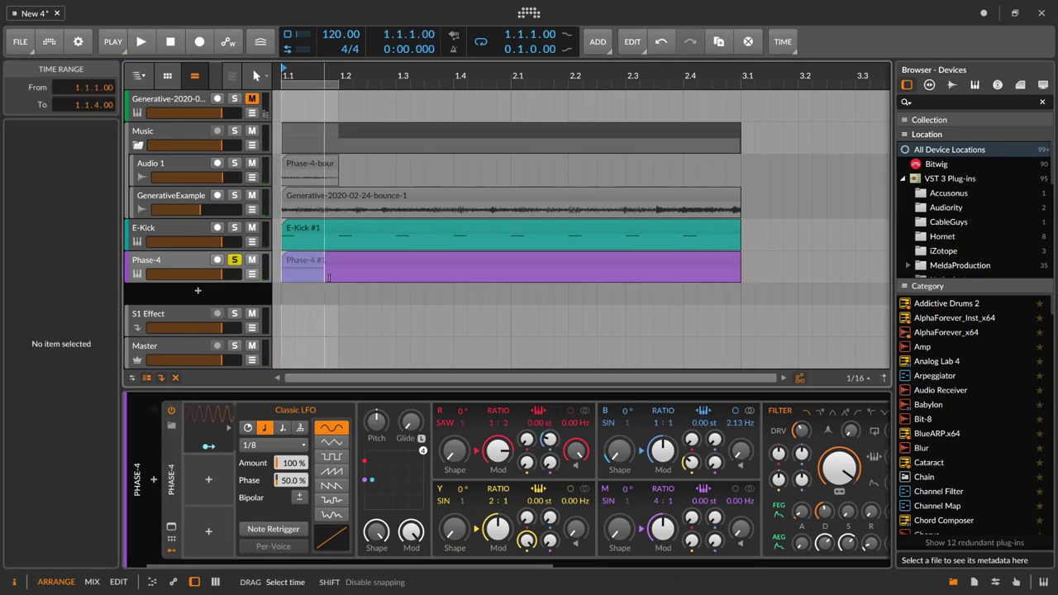
right_click(328, 277)
click(355, 393)
click(593, 450)
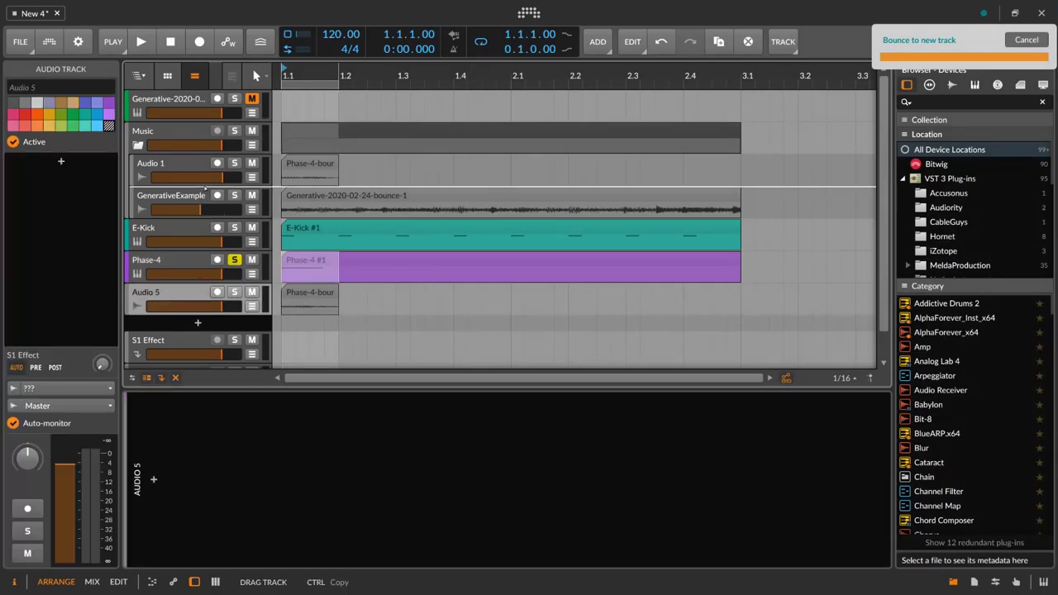
- Move the newly bounced track into the Music group below Audio 1 and shift its clip to beat 1.2
drag(204, 189, 207, 190)
drag(314, 196, 371, 196)
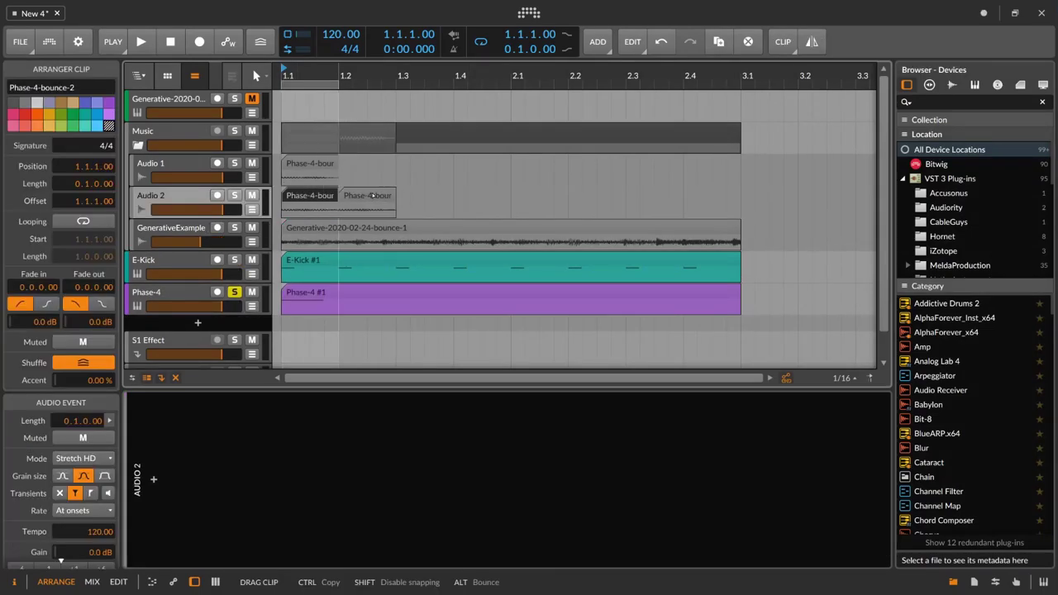
- Play the Phase-4 loop and set its Classic LFO's timebase to dotted 1/16 beats
click(191, 300)
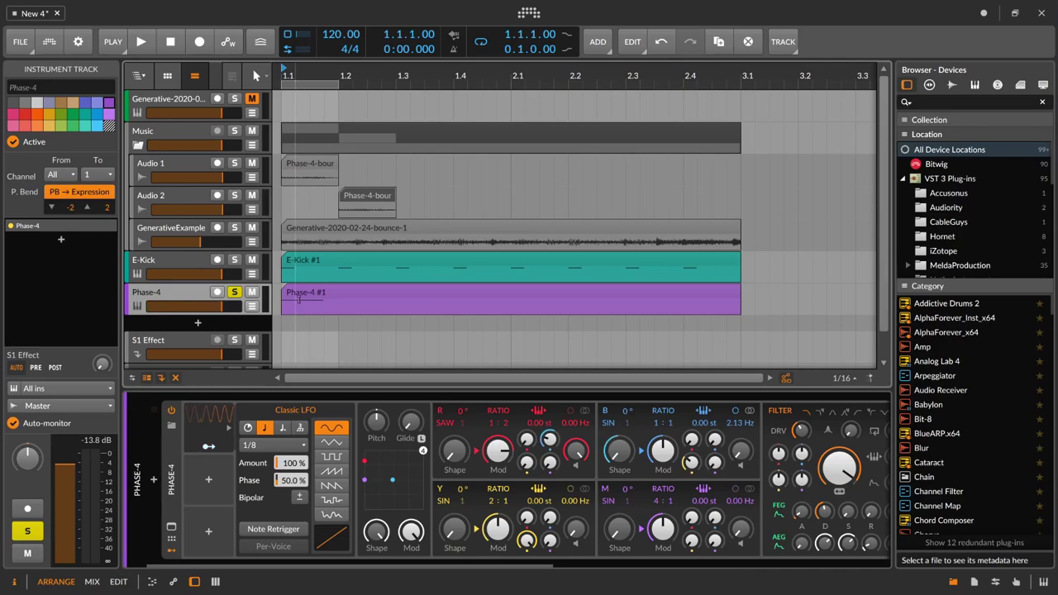
key(space)
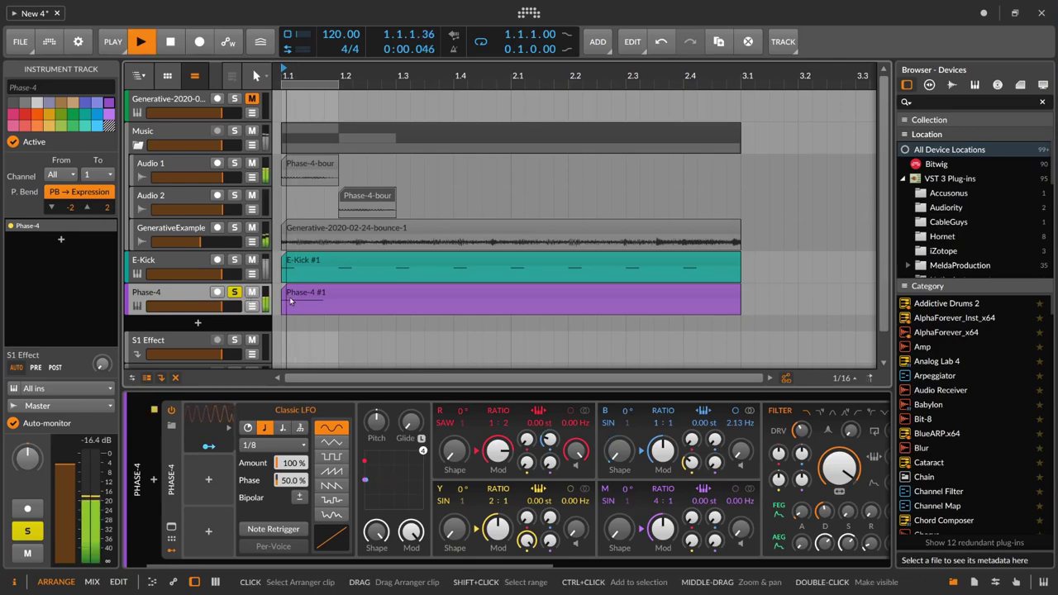
click(279, 445)
click(273, 400)
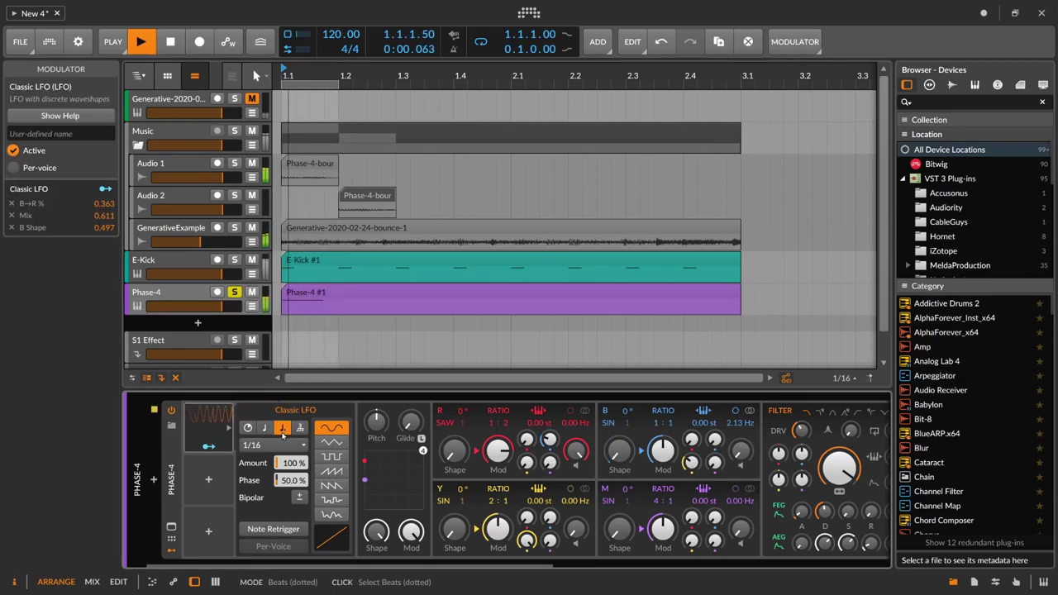
- Set the Classic LFO's phase to 0 % and its waveform to saw, and try the 1/8 and 1/16 timebases while the loop plays
double_click(289, 480)
text(0)
key(Return)
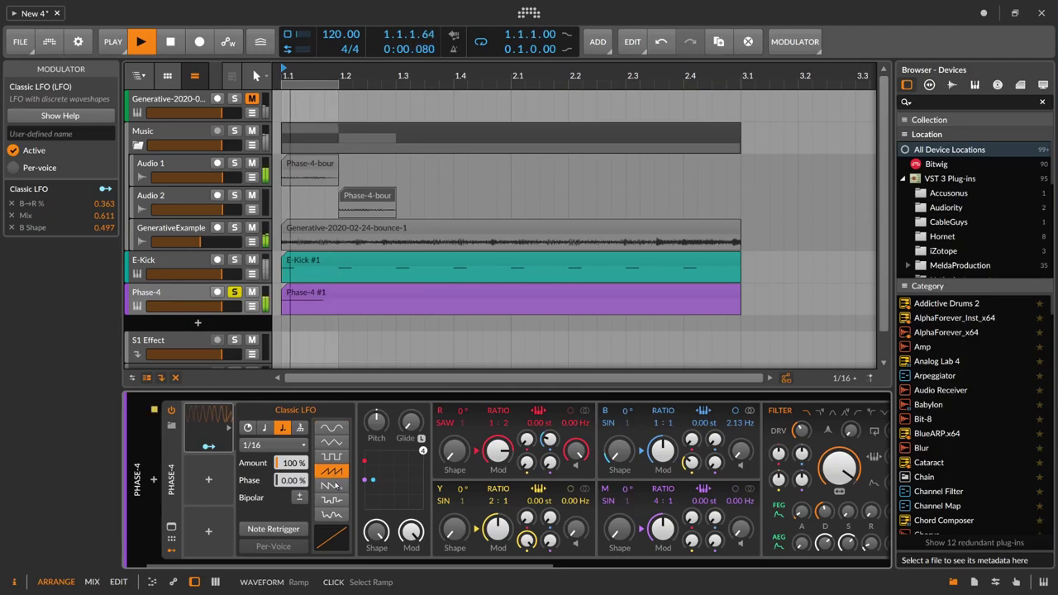
click(279, 444)
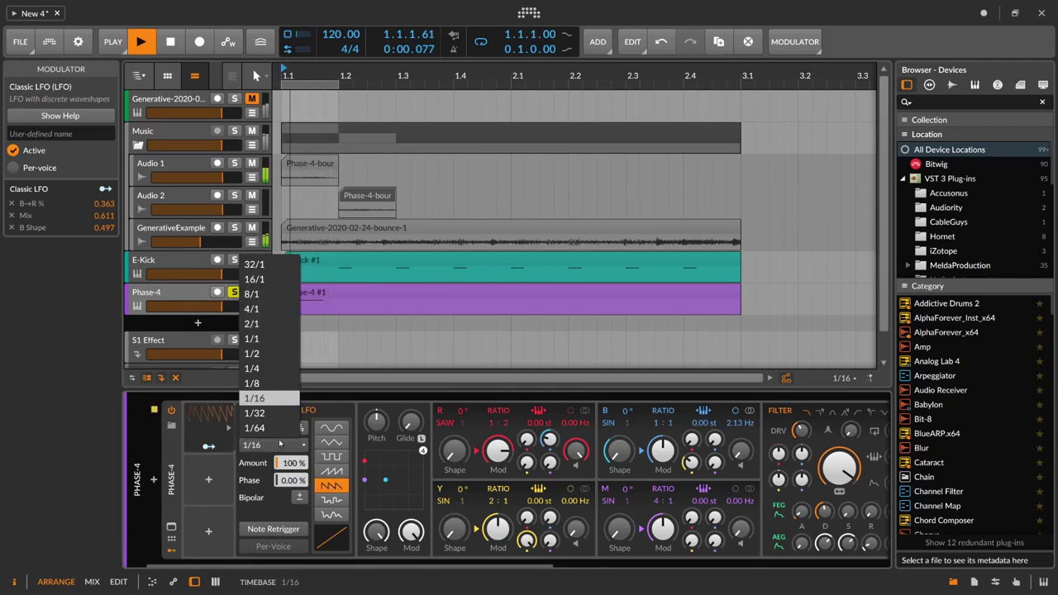
click(252, 384)
click(288, 446)
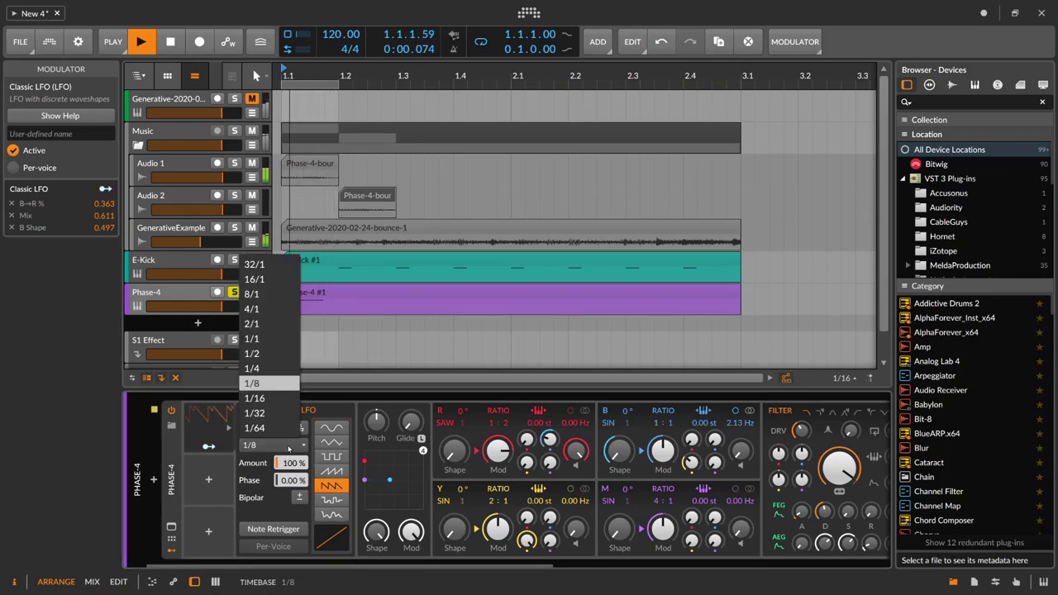
click(280, 400)
click(274, 444)
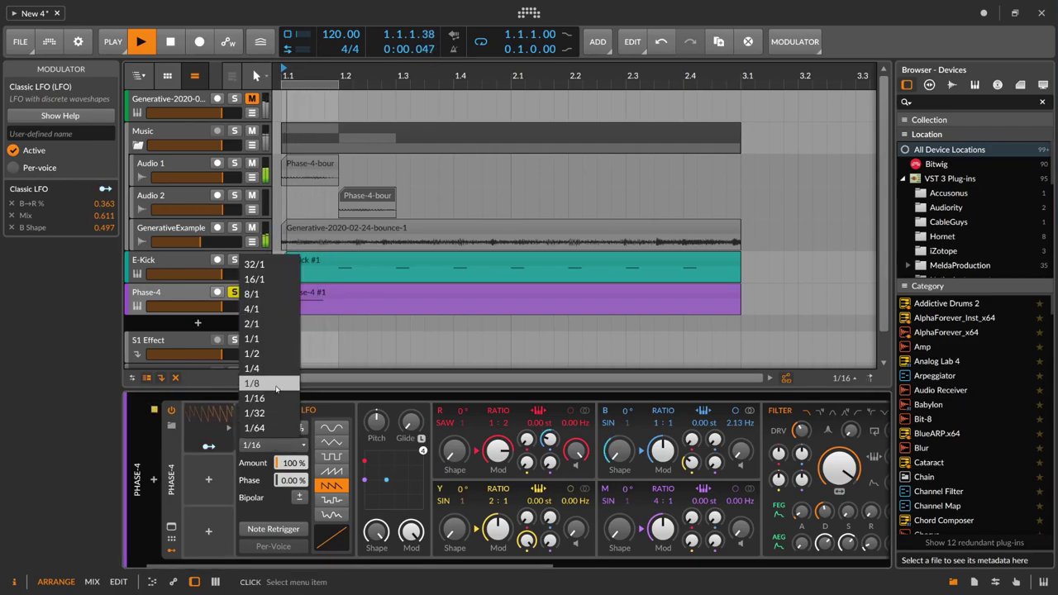
click(277, 385)
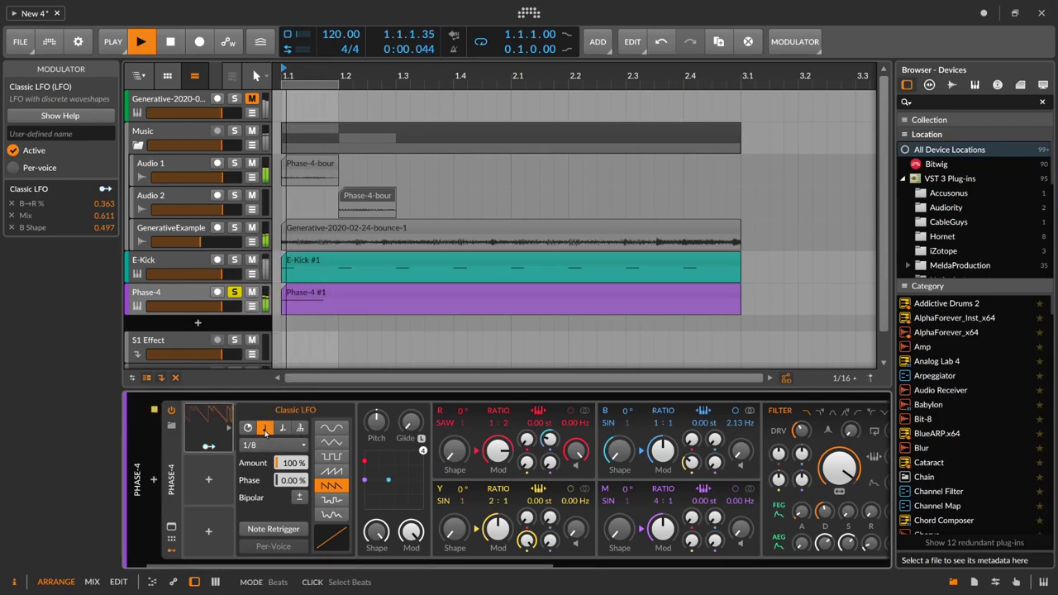
- Set the Classic LFO to straight 1/16 beats, bend its curve upward, and stop playback
click(269, 444)
click(267, 405)
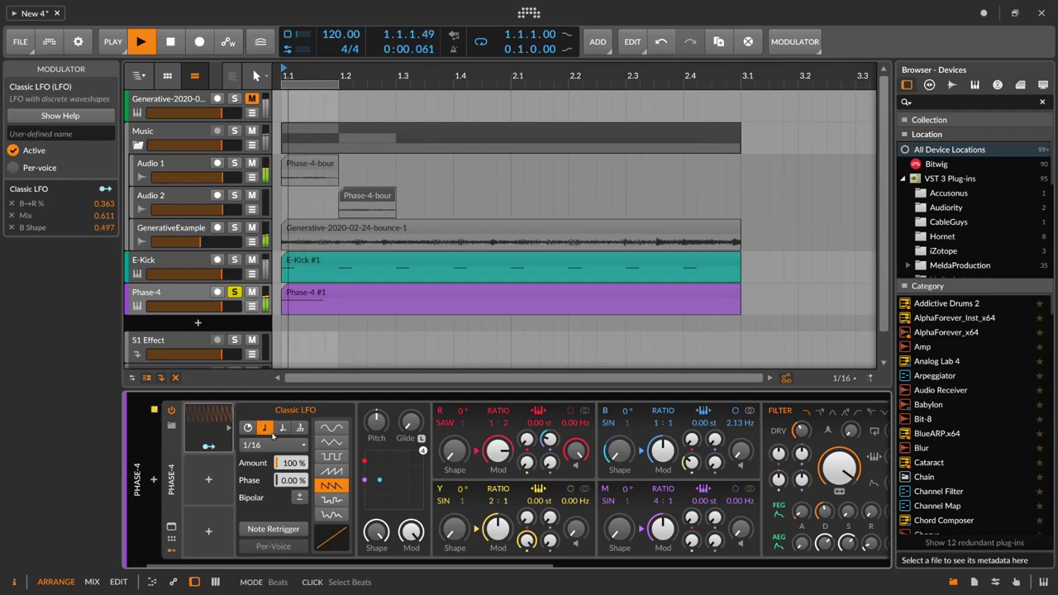
click(272, 438)
click(270, 400)
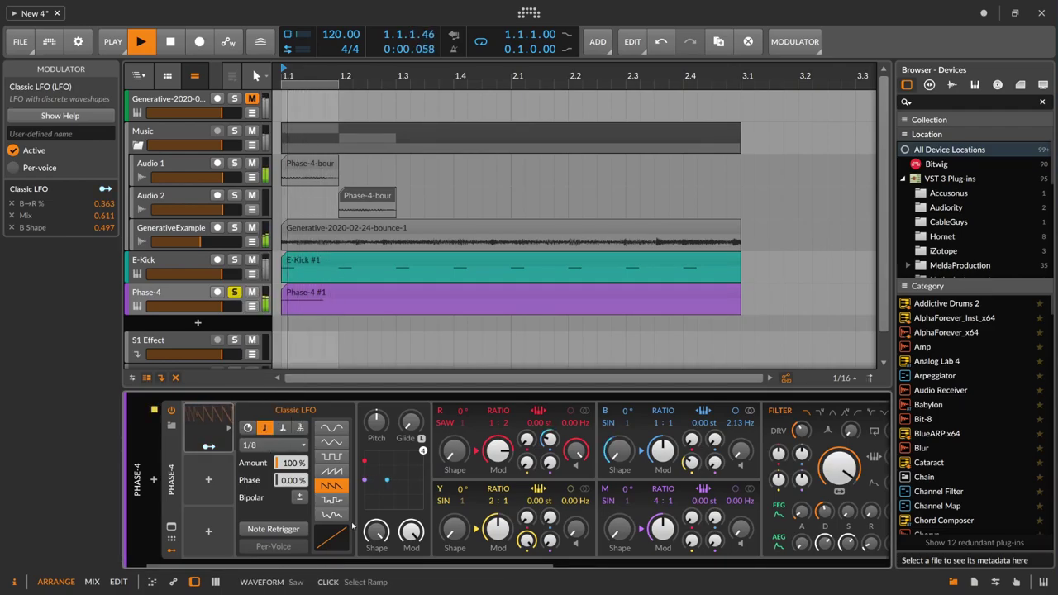
click(268, 443)
click(267, 405)
drag(336, 535, 336, 492)
key(space)
- Bounce the first beat of the Phase-4 clip with the saw LFO setting to a third new audio track
click(309, 313)
drag(281, 306, 339, 301)
right_click(338, 302)
click(355, 410)
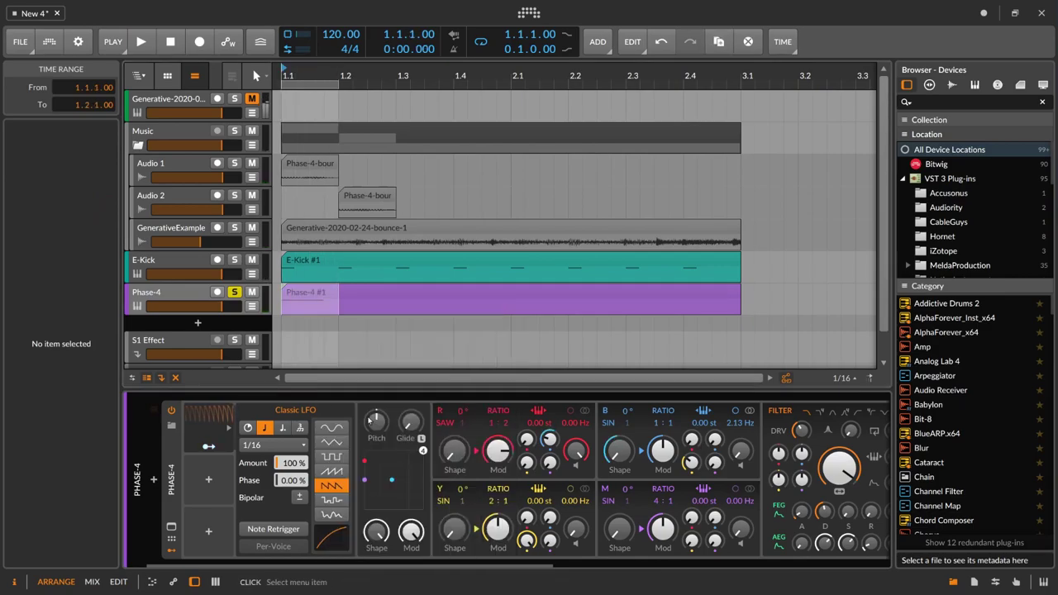
click(570, 452)
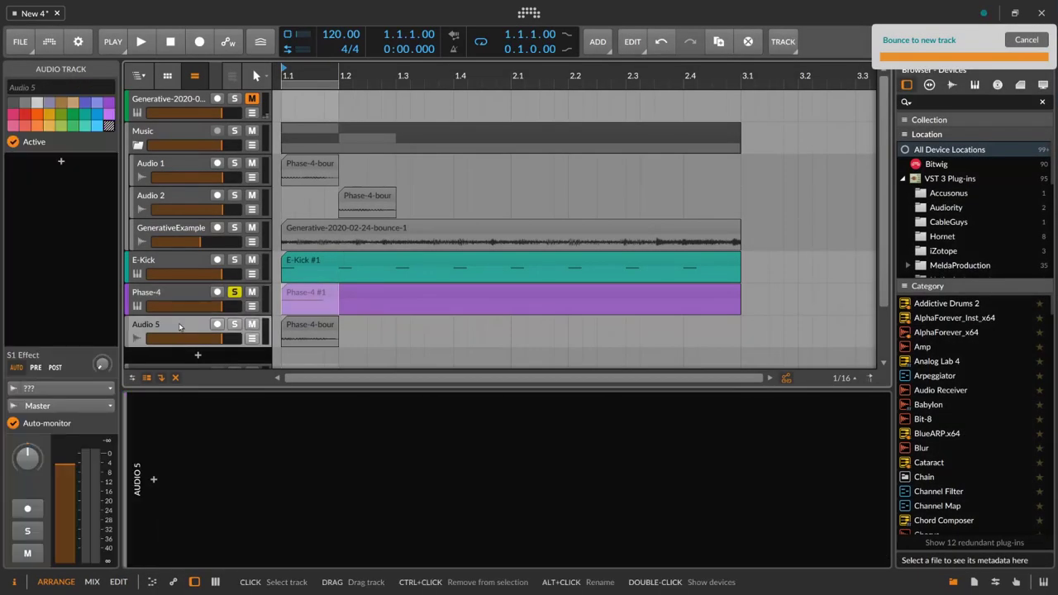
- Move the newly bounced track into the Music group below Audio 2 and shift its clip to beat 1.3
drag(205, 224, 205, 225)
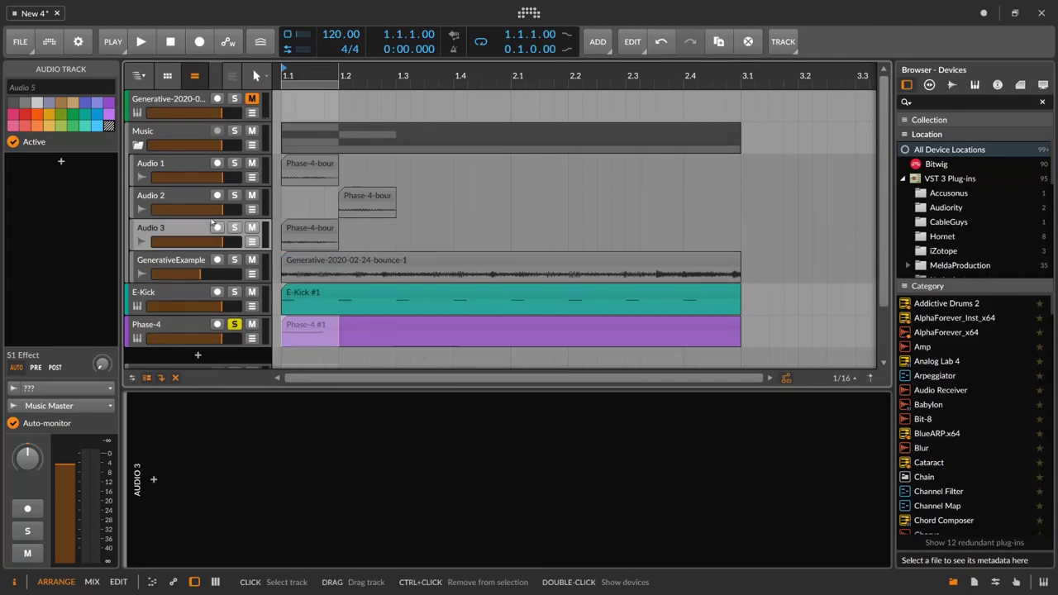
drag(305, 230, 419, 230)
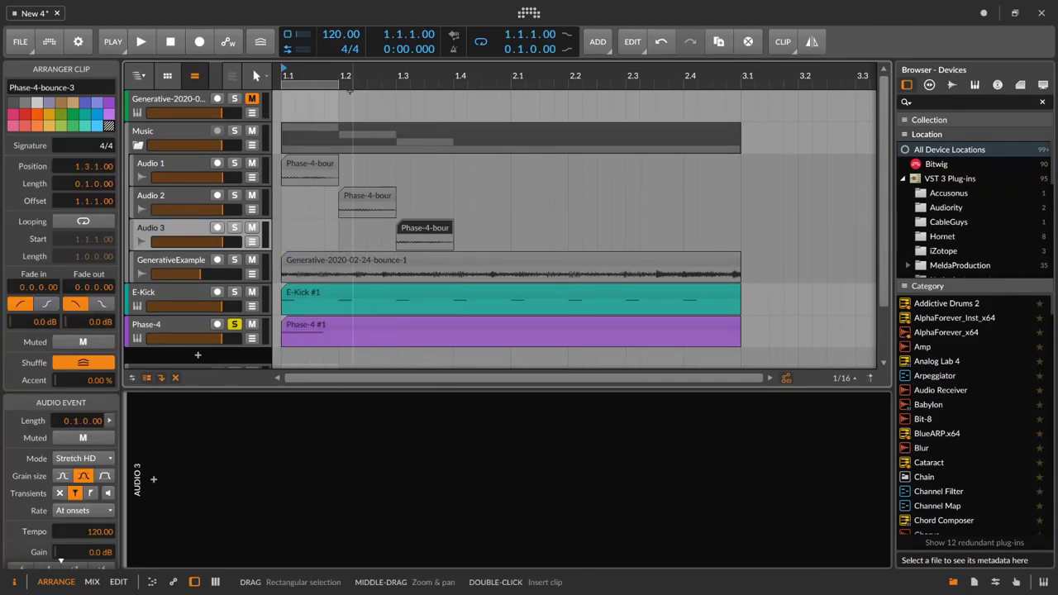
- Unsolo and mute the Phase-4 track, and play the Music group in a three-beat loop from 1.1 to 1.4
click(239, 340)
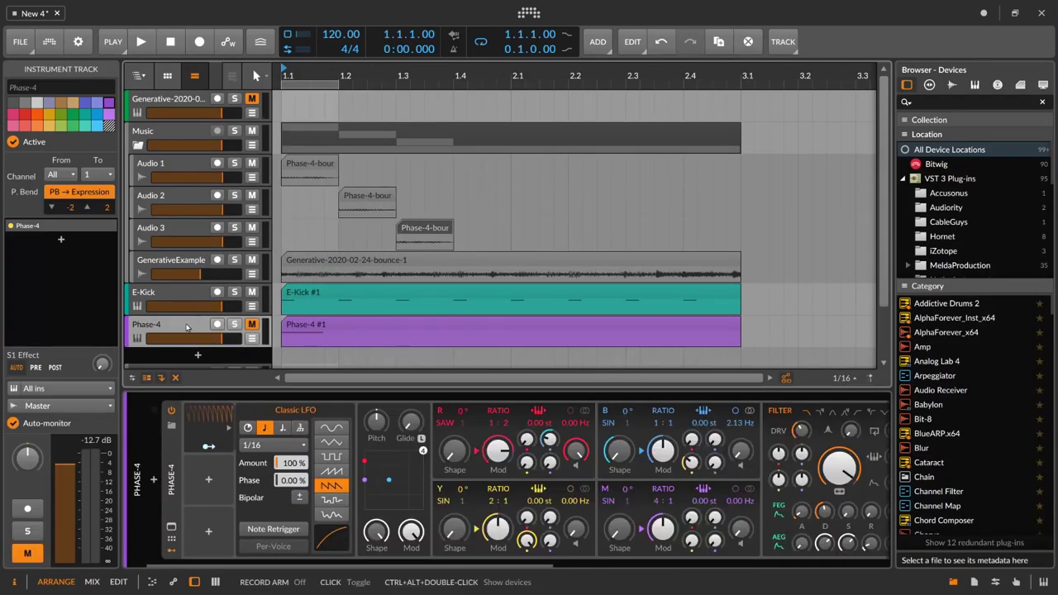
drag(338, 83, 447, 94)
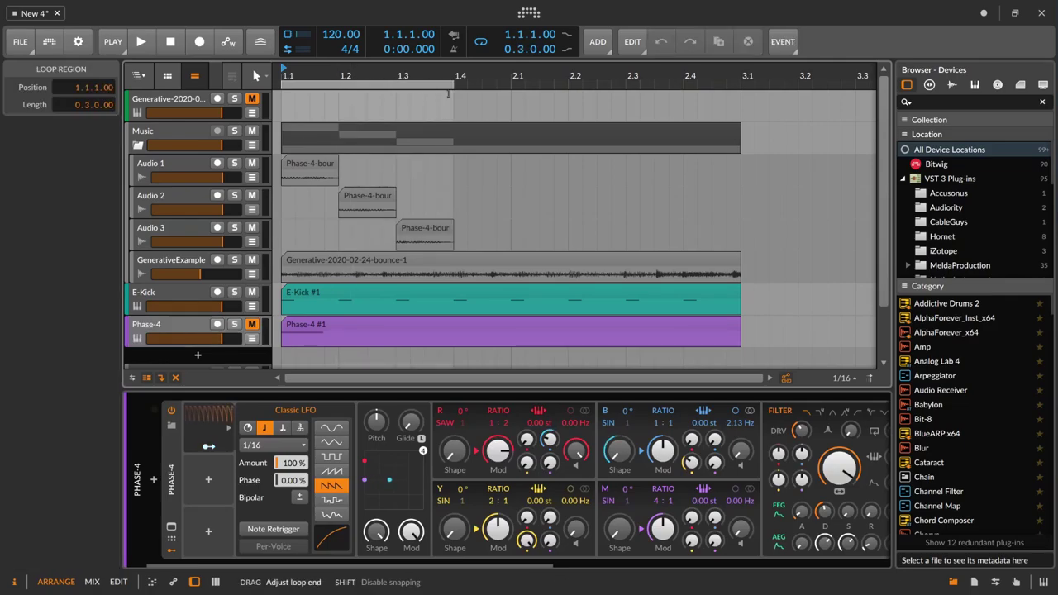
click(189, 135)
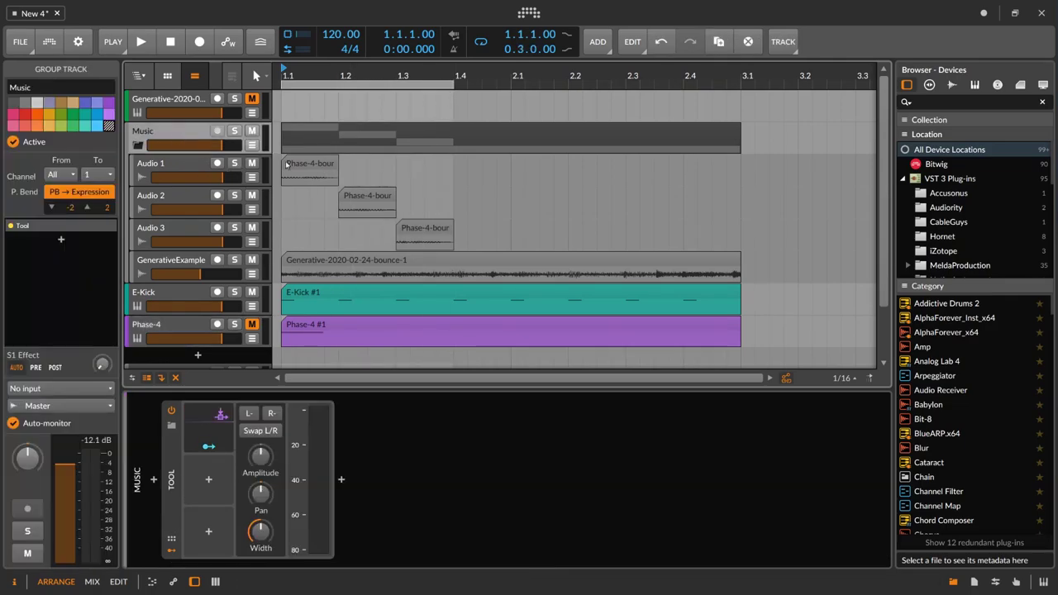
key(space)
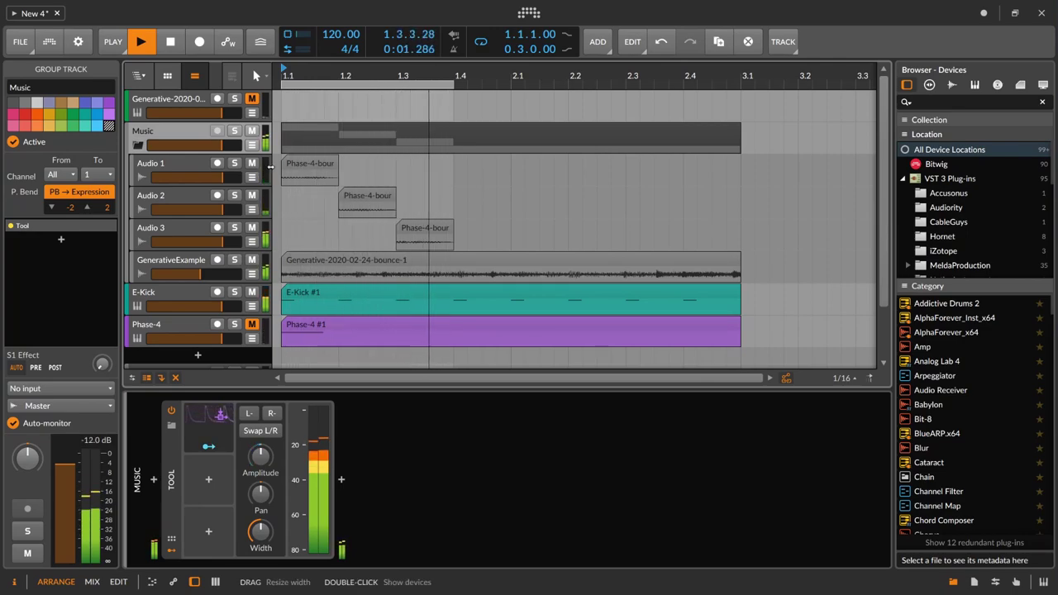
key(space)
- Mute the GenerativeExample track and play the three-beat loop without it
drag(321, 76, 289, 120)
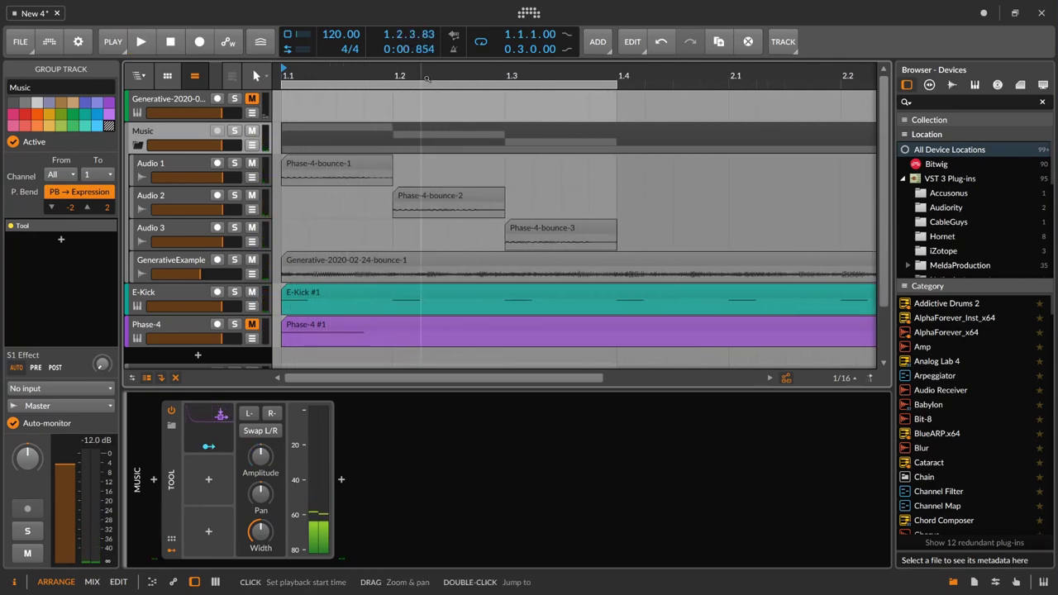
key(space)
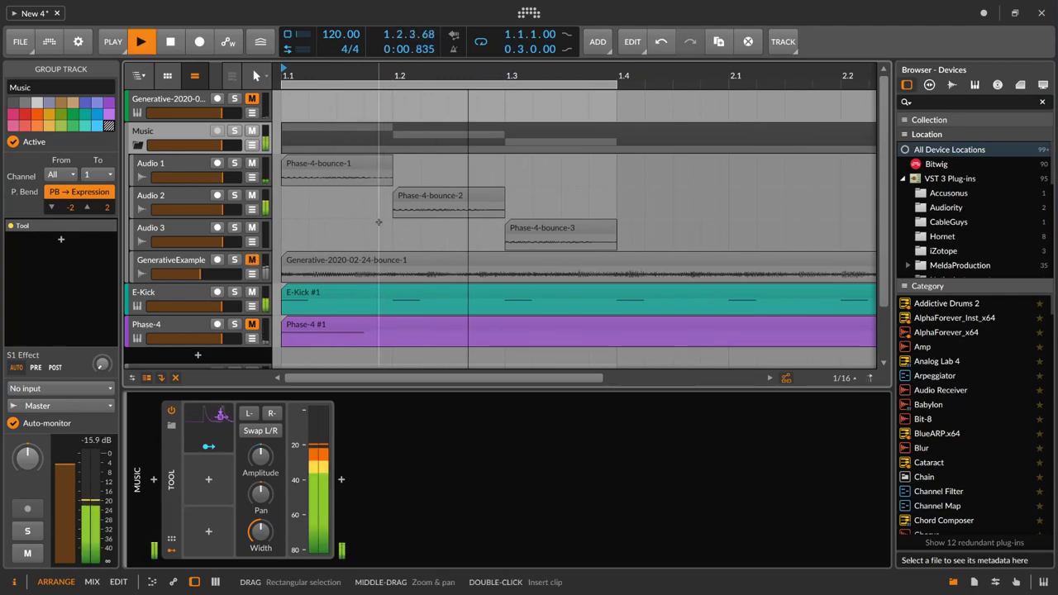
key(space)
- Move the Audio 3 clip to 1.1.3 and shorten it to one sixteenth
click(407, 195)
drag(529, 230, 362, 231)
drag(447, 231, 365, 233)
- Split the Audio 1 clip at 1.1.3 and 1.1.4 and delete the piece above the Audio 3 clip
click(348, 164)
key(5)
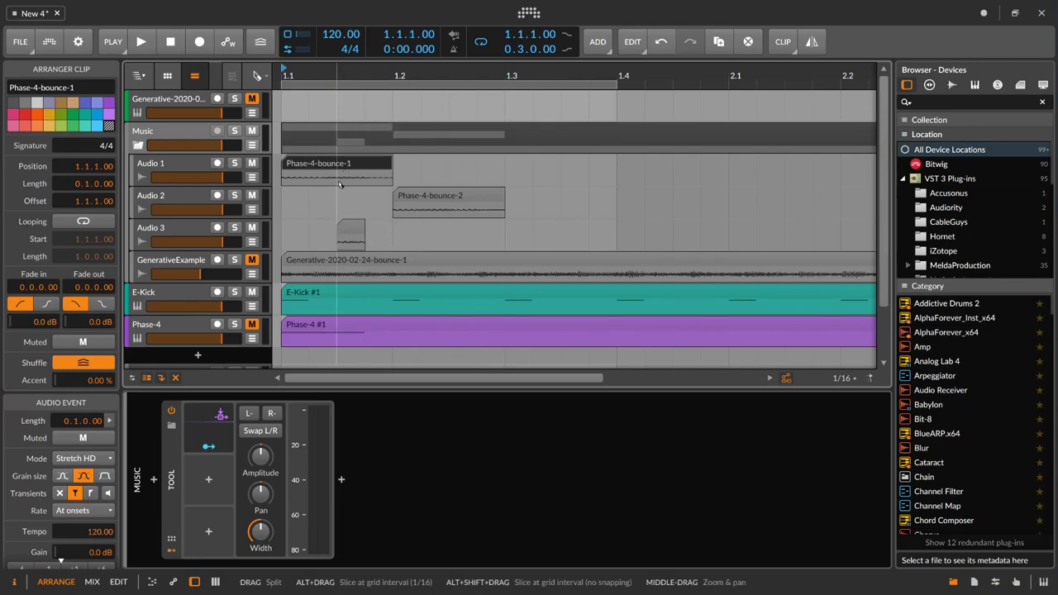
click(347, 170)
click(370, 171)
click(349, 163)
key(Delete)
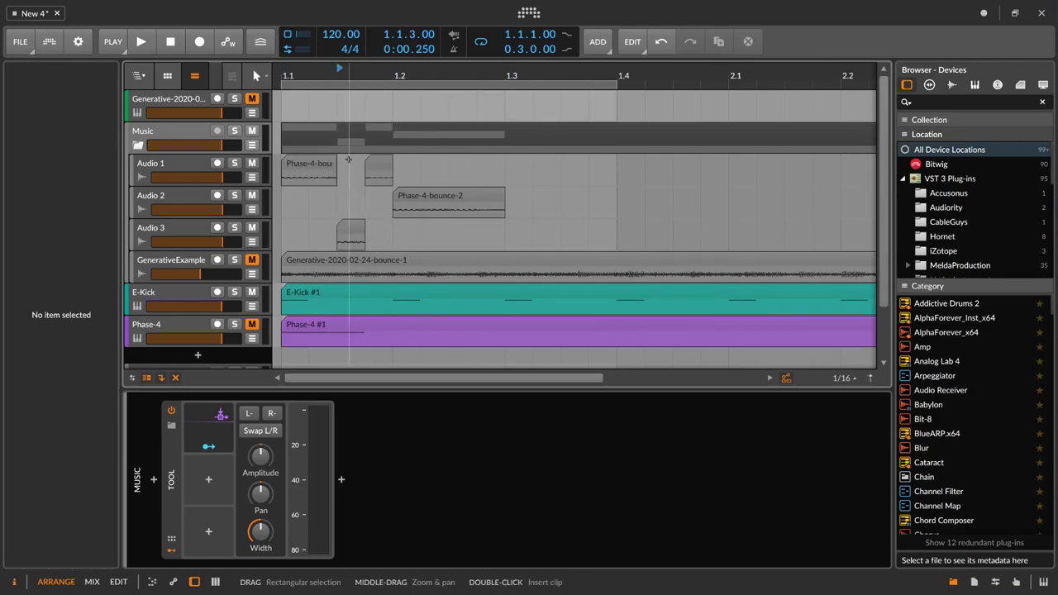
- Play the sequence from 1.1 and lengthen the Audio 3 clip so it ends at beat 1.2
click(290, 76)
key(space)
key(space)
key(space)
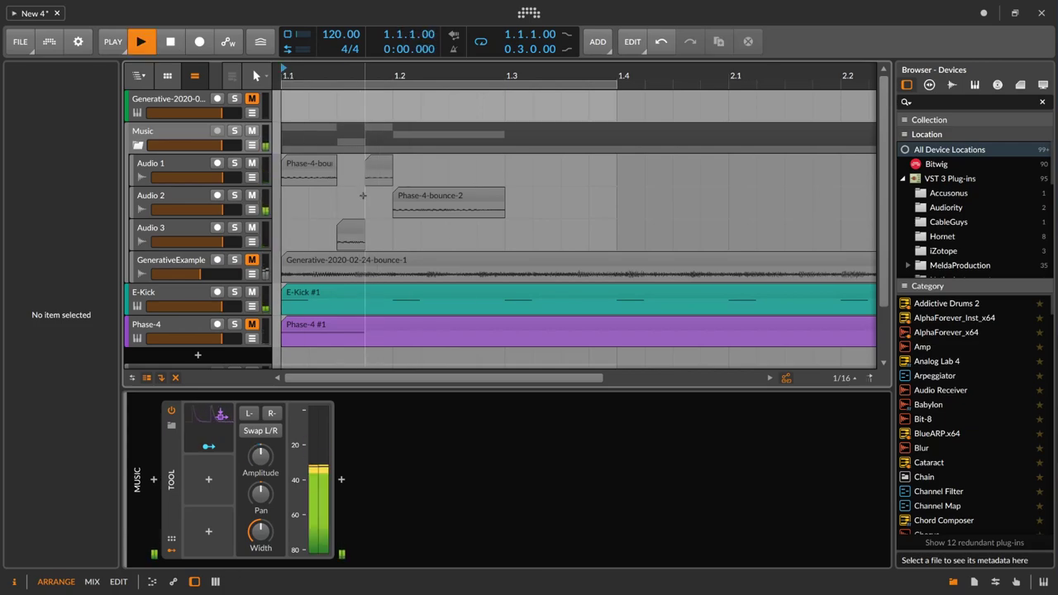
drag(364, 232, 391, 232)
key(space)
key(space)
- Delete the leftover Audio 1 piece at 1.1.4 and play the first beat as a one-beat loop
click(382, 167)
key(space)
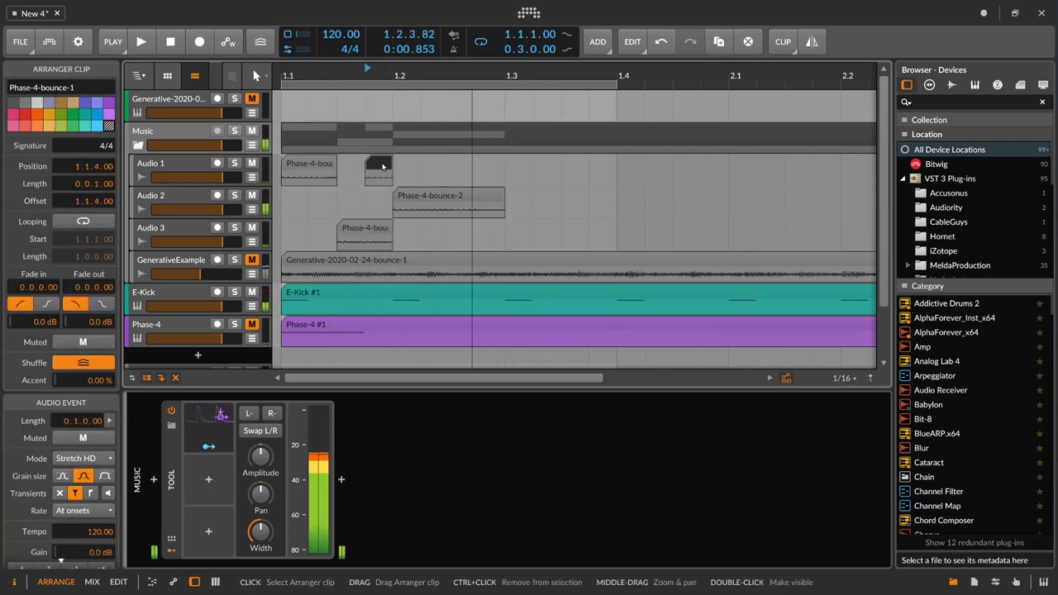
key(Delete)
key(space)
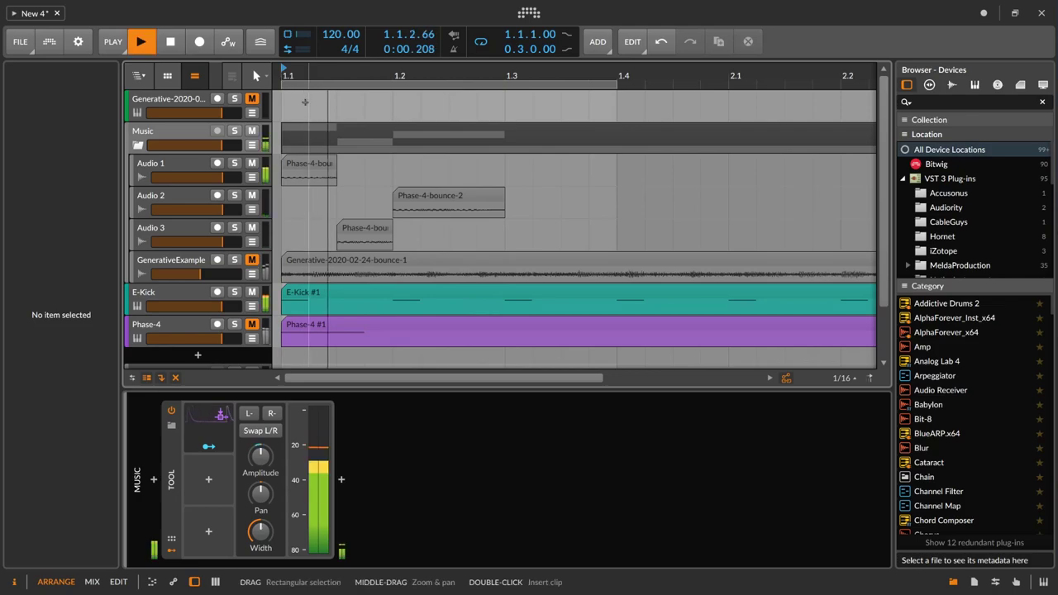
key(space)
drag(617, 84, 392, 98)
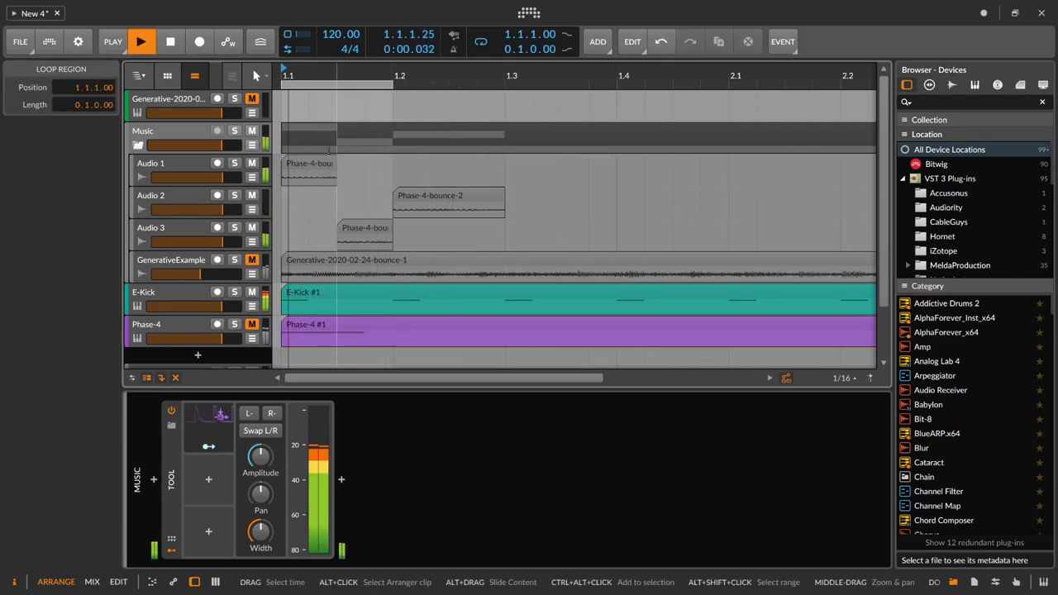
- Trim the Audio 2 clip at beat 1.2 to two sixteenths and copy the Audio 3 clip to 1.2.3 behind it
click(434, 200)
mouse_move(436, 200)
mouse_down()
mouse_move(534, 200)
mouse_move(436, 200)
mouse_up()
drag(382, 229, 448, 196)
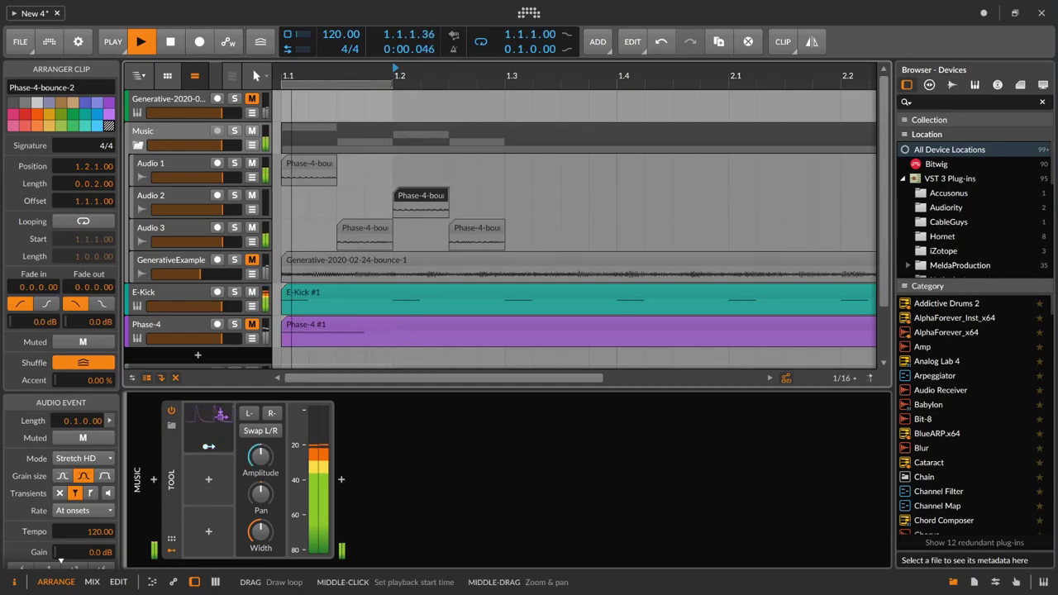
- Extend the loop to two beats and duplicate the first two beats of bounced clips across Audio 1 to 3 to beat 1.3
drag(394, 83, 504, 83)
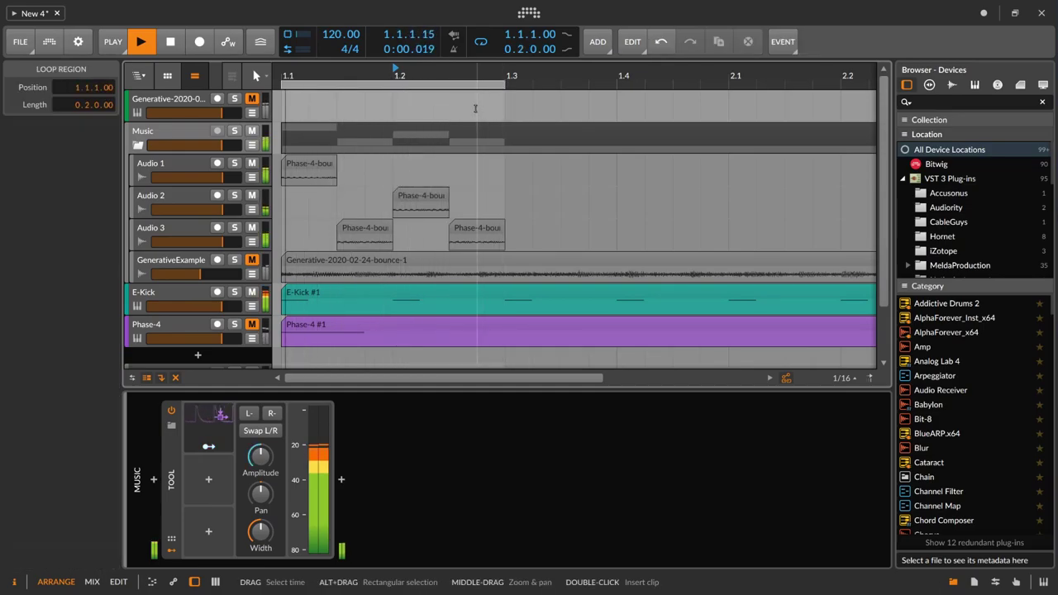
drag(511, 223, 304, 161)
key(ctrl+d)
key(space)
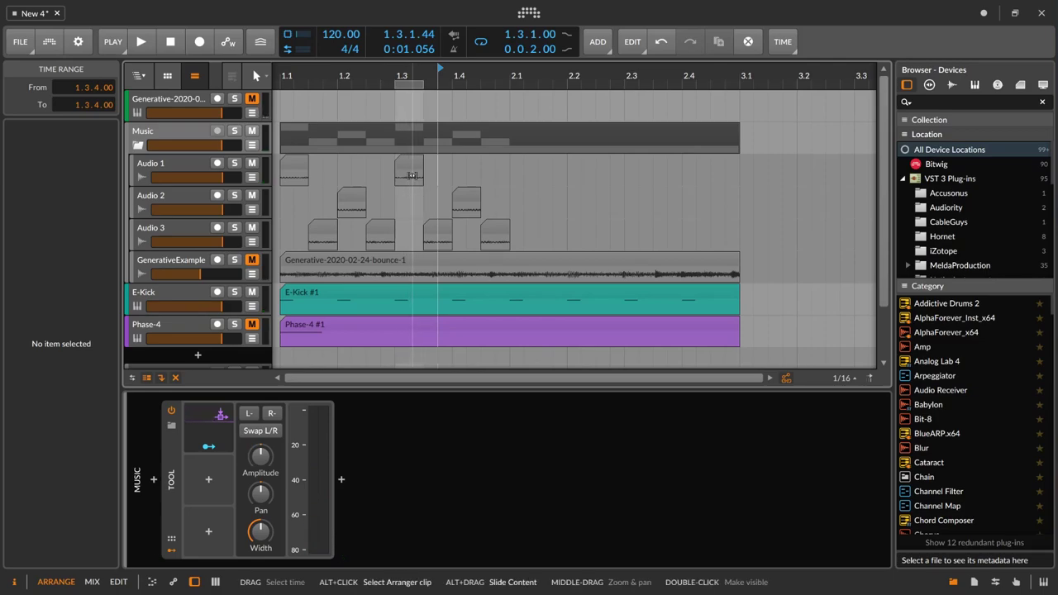
- Audition the Audio 1 clip at beat 1.3 and the Audio 3 clip at 1.3.3, each in a two-sixteenth loop
click(405, 174)
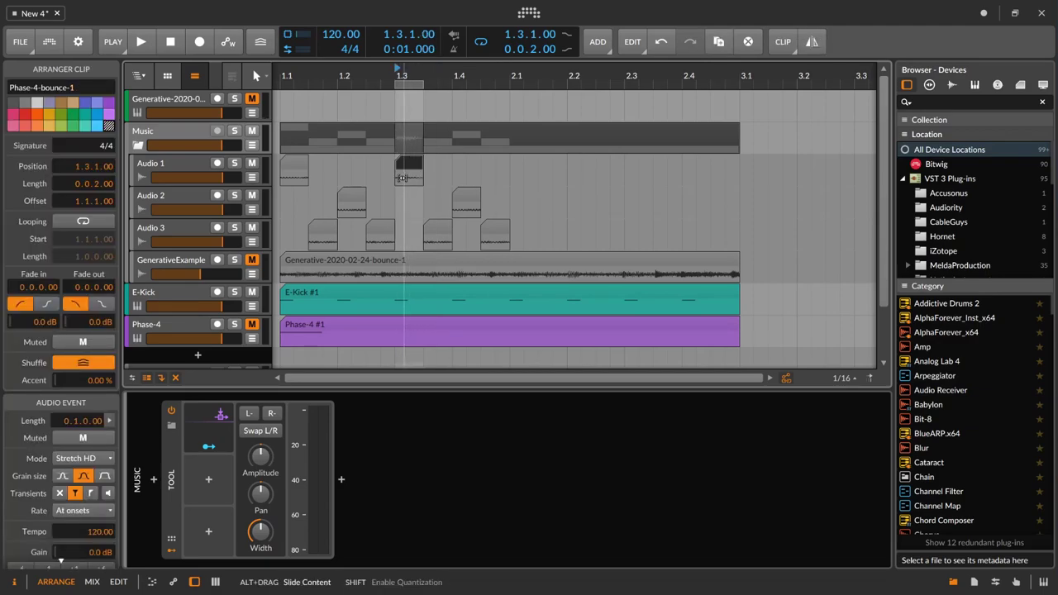
key(space)
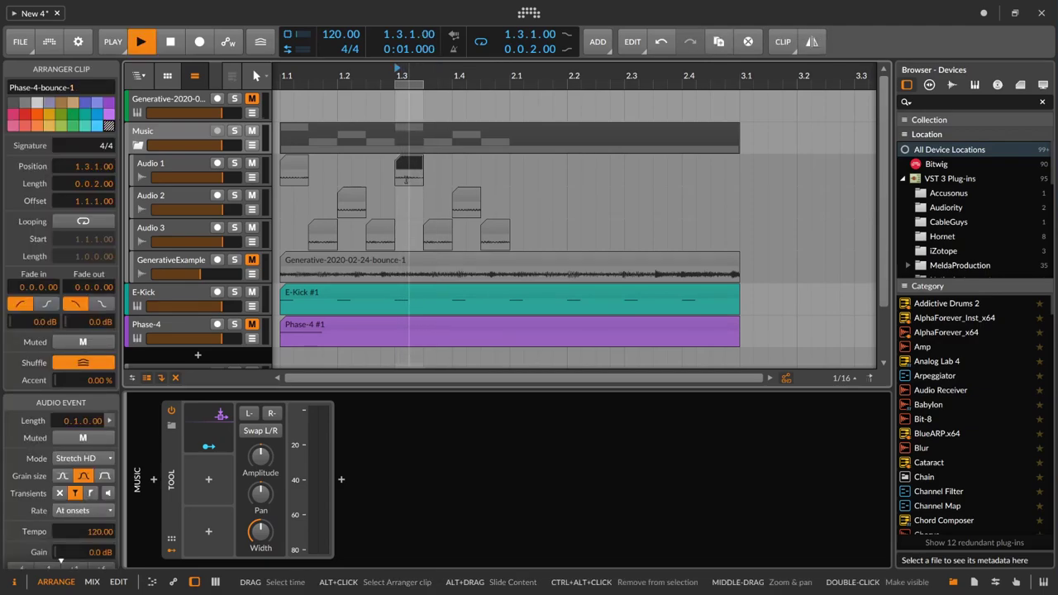
key(space)
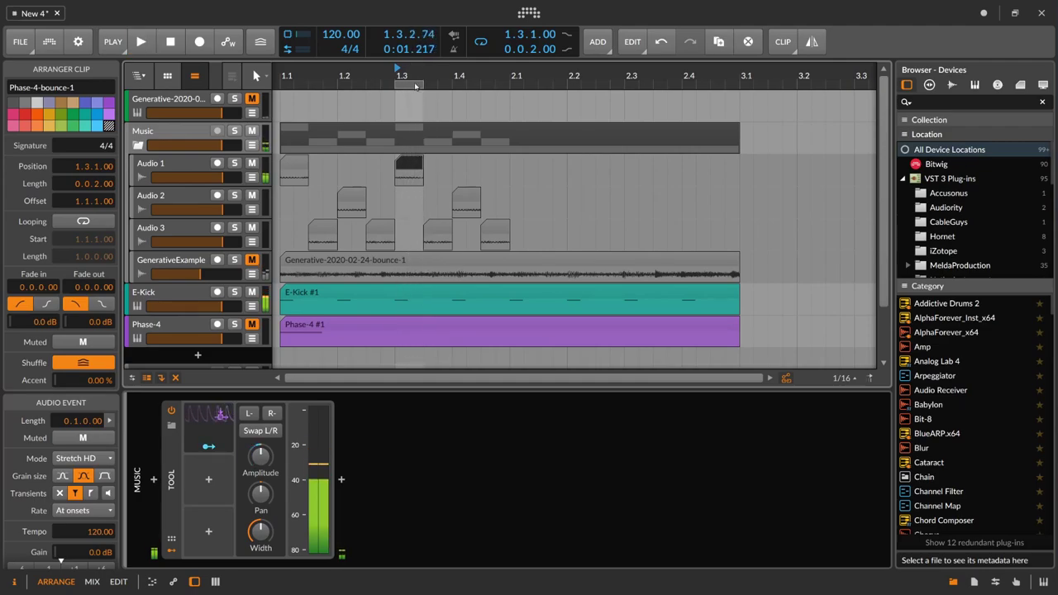
click(443, 230)
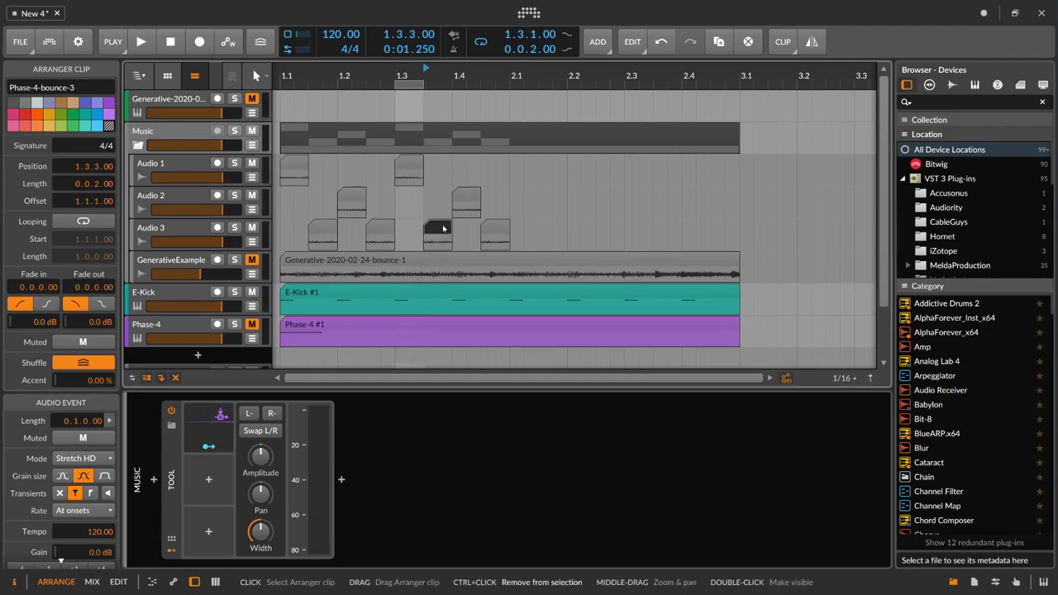
key(space)
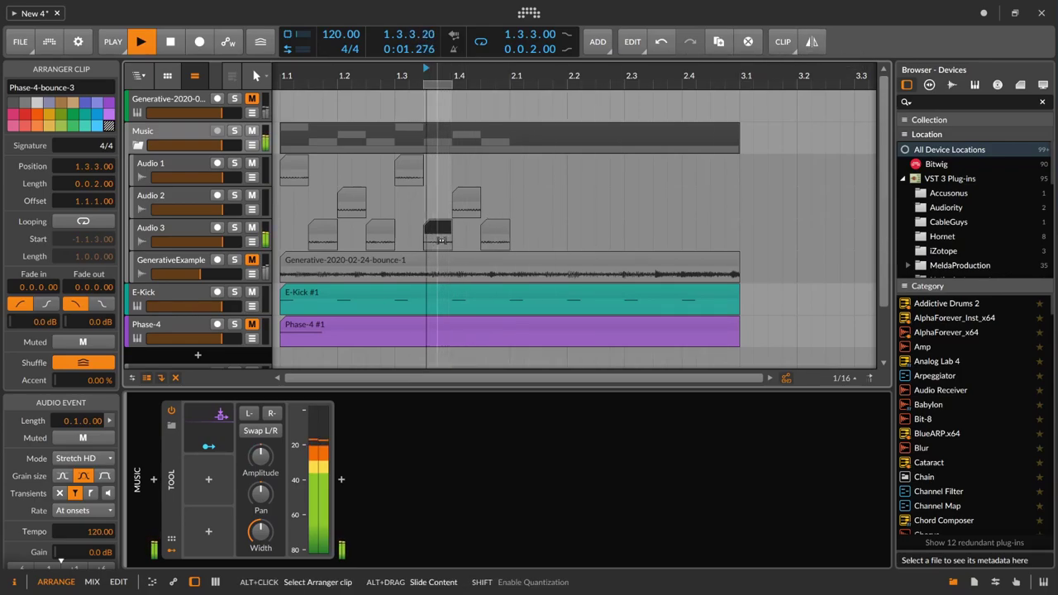
- Extend the playing loop to one full bar starting at 1.1.1 and select the Audio 3 clip at 1.3.3
drag(425, 85, 396, 85)
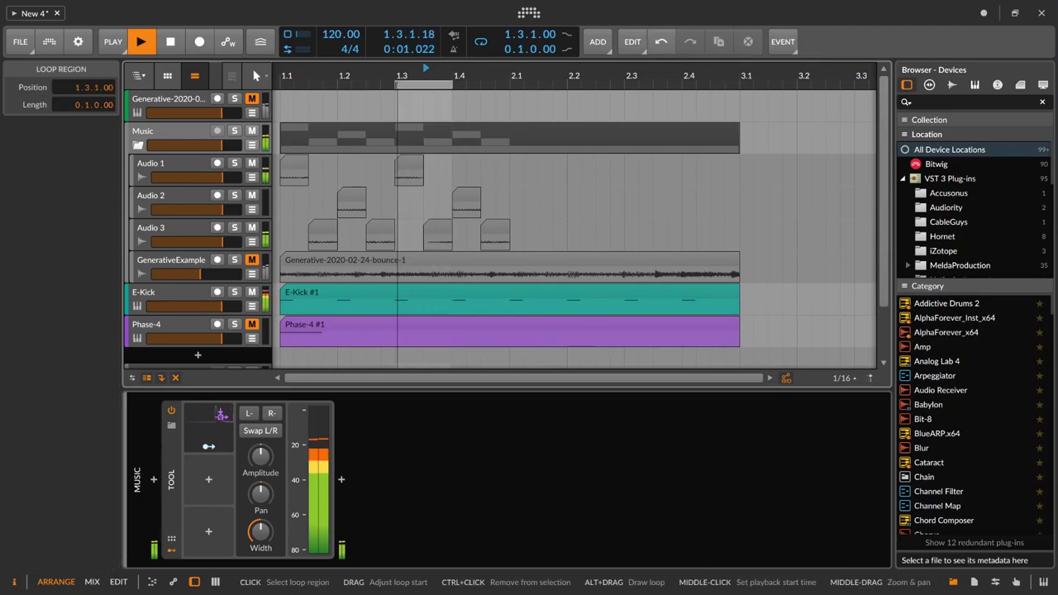
click(430, 236)
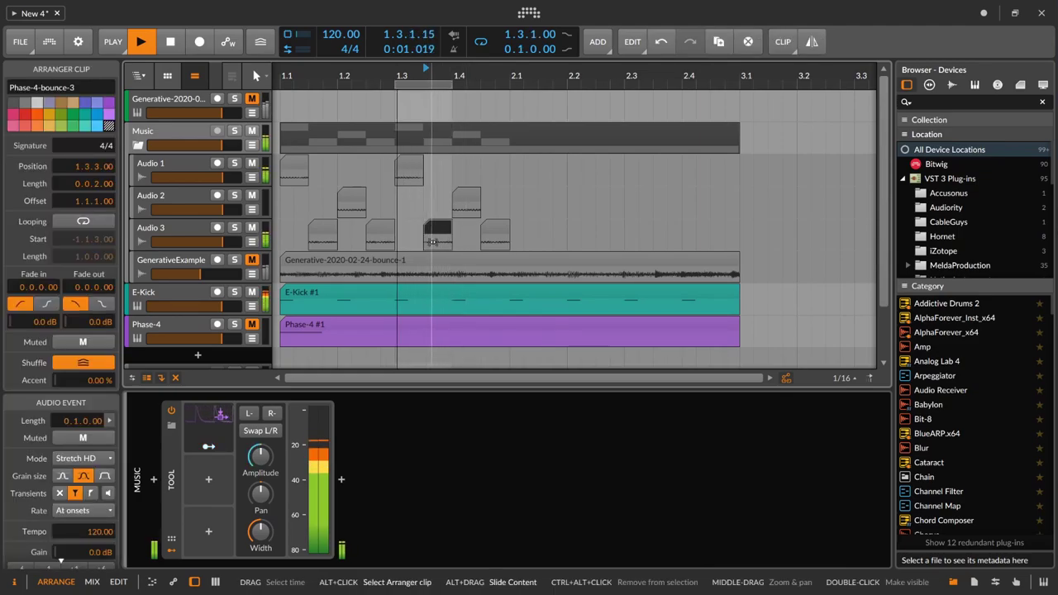
click(452, 85)
drag(395, 86, 282, 86)
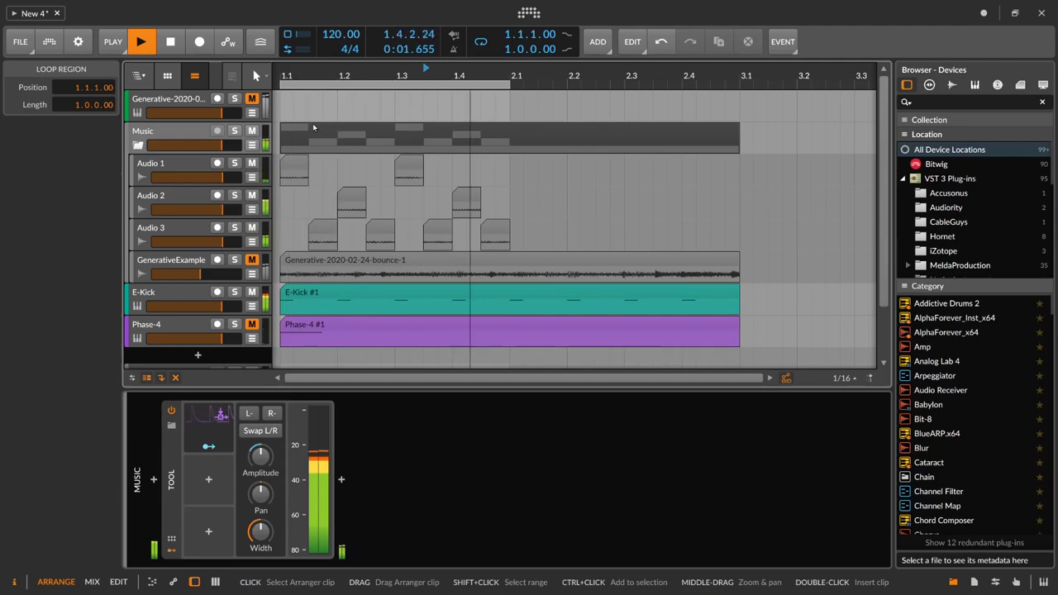
click(442, 242)
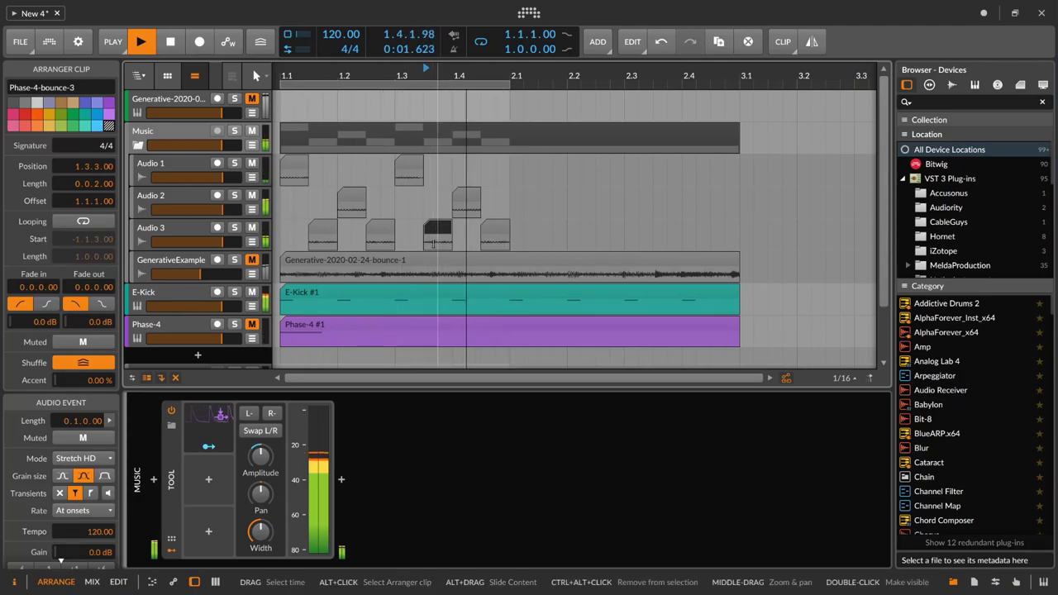
- Set the playback start to 1.1.1 and play the one-bar bass sequence from there
scroll(426, 240, down, 2)
scroll(427, 241, up, 2)
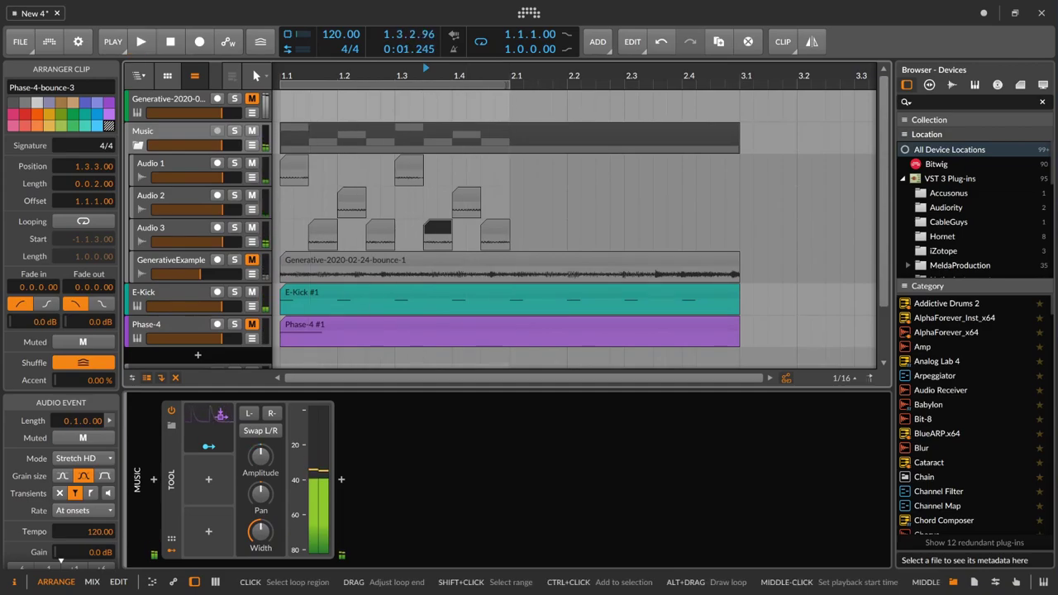
click(283, 75)
drag(288, 77, 290, 91)
key(space)
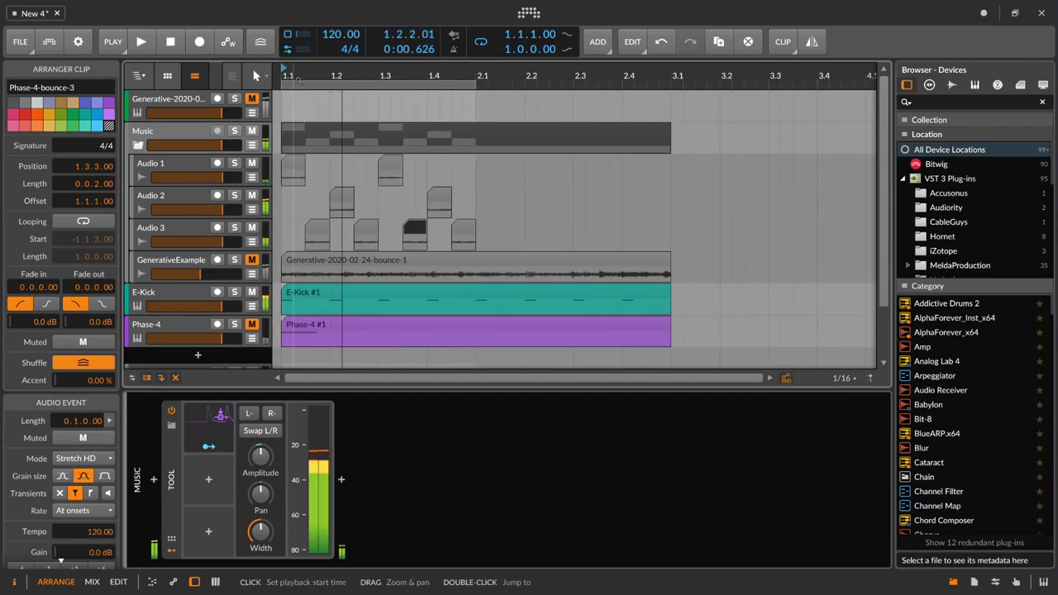
scroll(304, 174, down, 2)
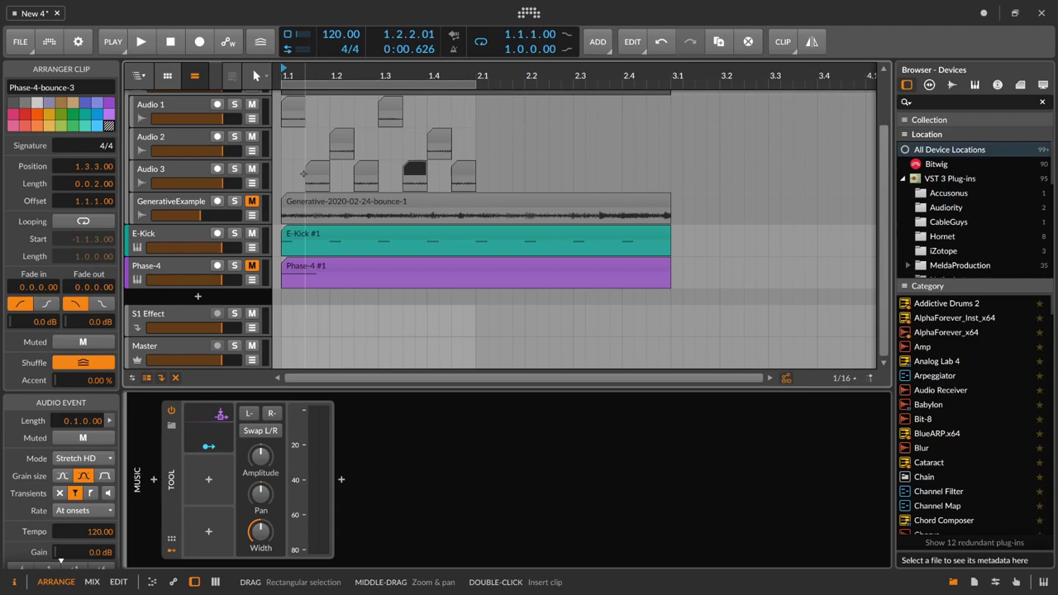
- Unmute and solo the Phase-4 track, audition it briefly and bring up its device chain
click(203, 269)
click(294, 263)
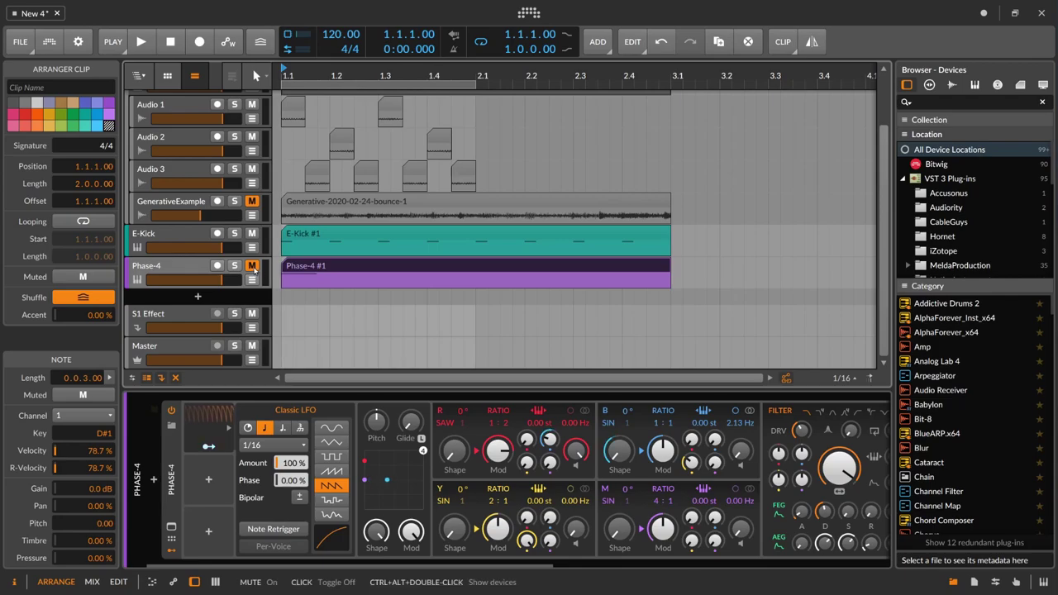
click(235, 266)
key(space)
key(space)
click(189, 269)
drag(530, 565, 485, 552)
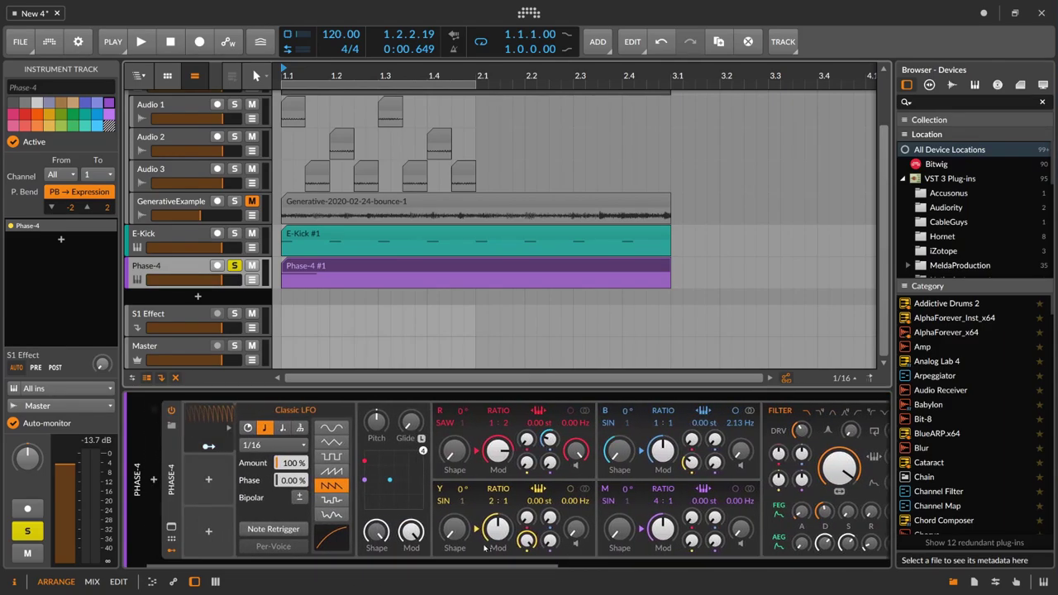
- Set the Phase-4 Classic LFO's timebase to 1/8 and audition the bass
click(213, 440)
click(209, 446)
click(209, 447)
click(258, 447)
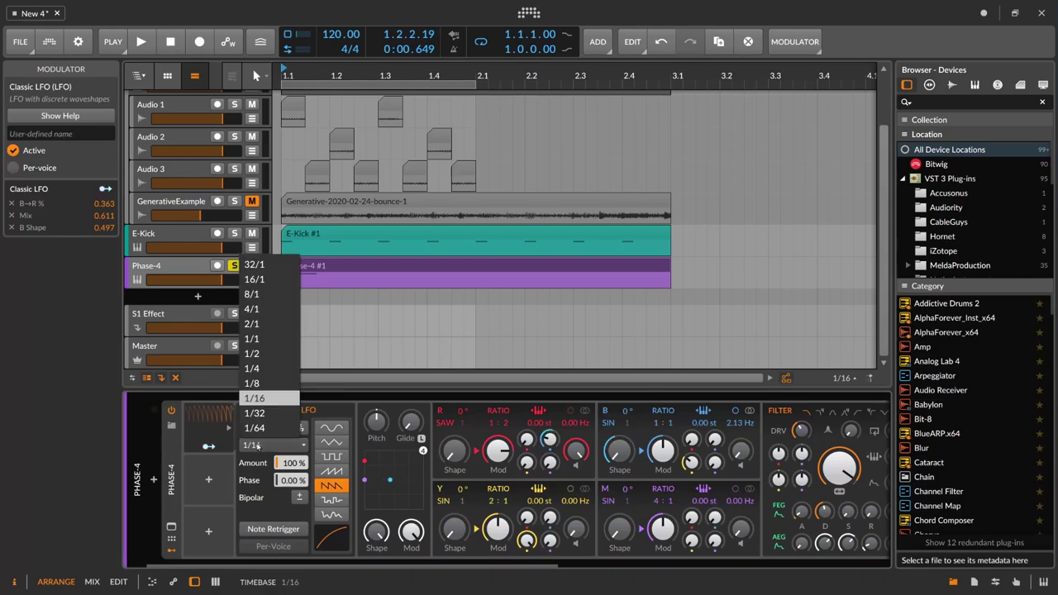
click(263, 384)
key(space)
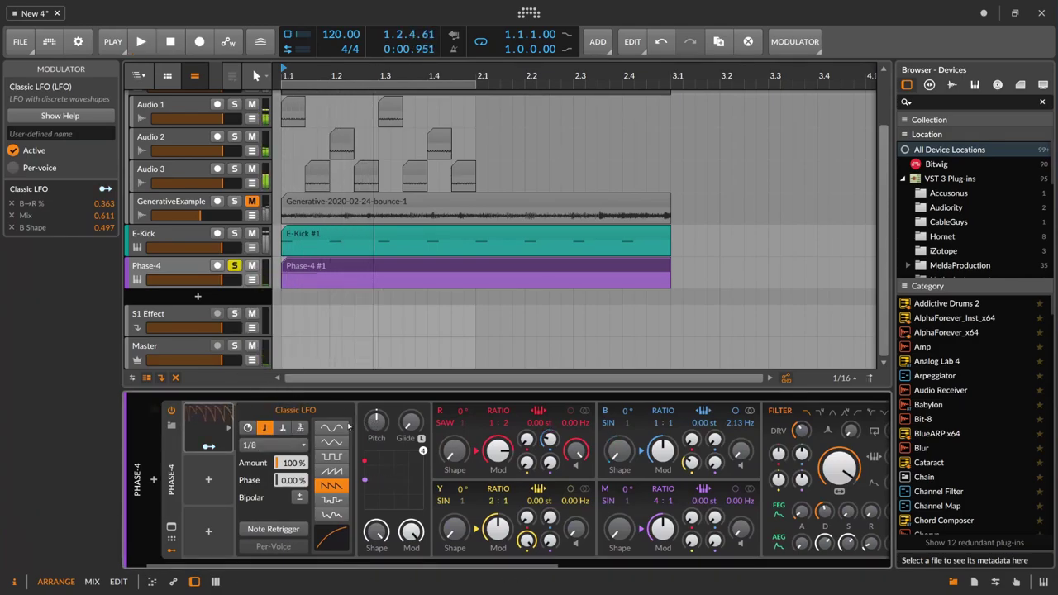
- Set oscillator B's ratio to 3:1 and reset the B→R modulation amount to its default, auditioning the sound between changes
drag(548, 443, 549, 434)
drag(331, 538, 331, 562)
key(space)
drag(657, 422, 658, 415)
key(space)
key(space)
double_click(551, 439)
key(space)
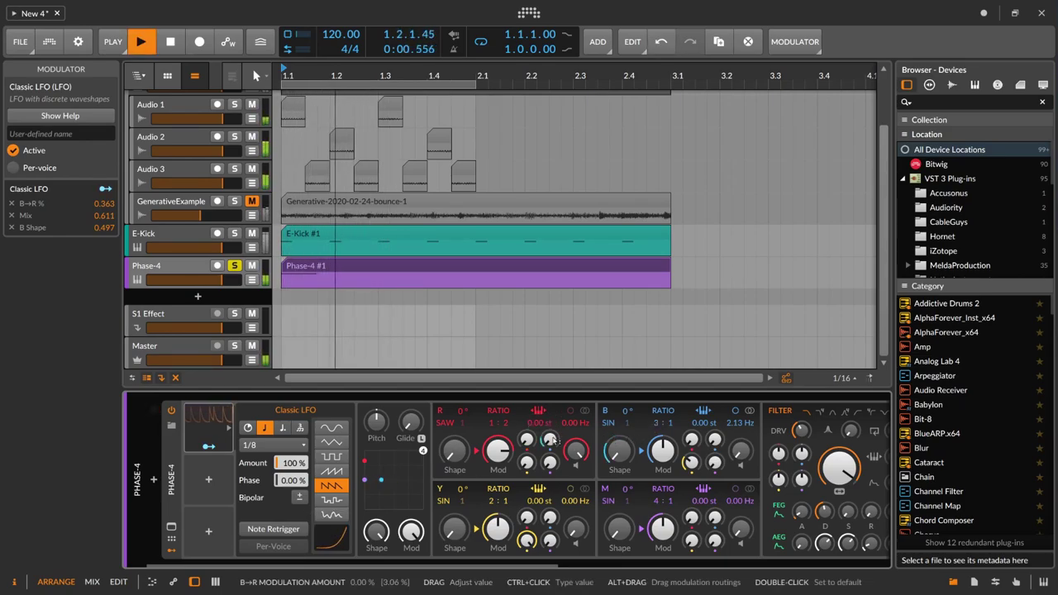
- Audition the soloed Phase-4 bass repeatedly to judge the altered sound
key(space)
key(space)
key(space)
key(space)
key(space)
key(space)
key(space)
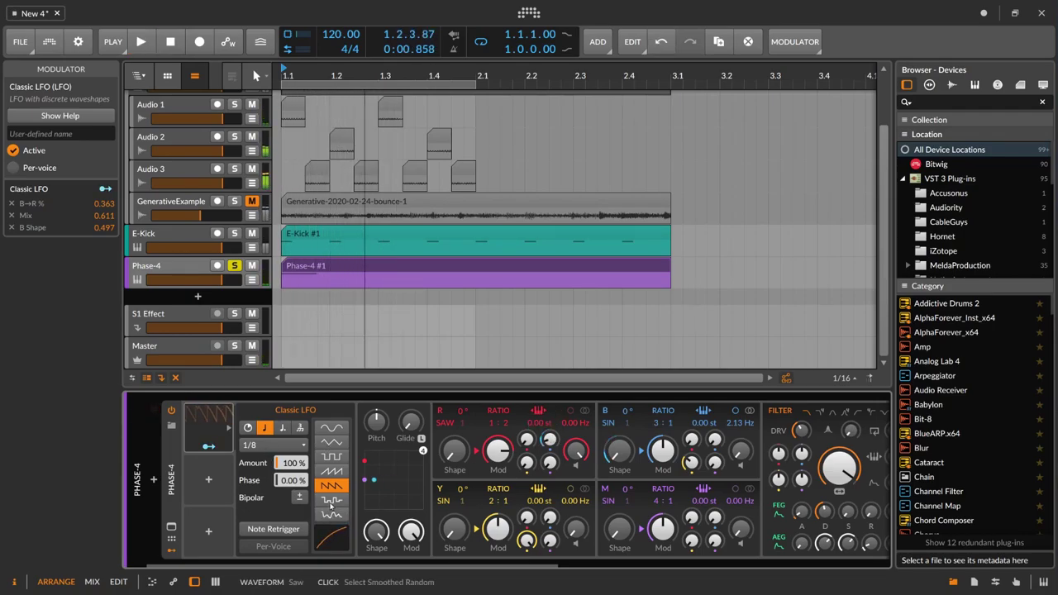
key(space)
- Set the Classic LFO's timebase to 1/4 and audition the slower modulation several times
click(275, 444)
click(274, 369)
key(space)
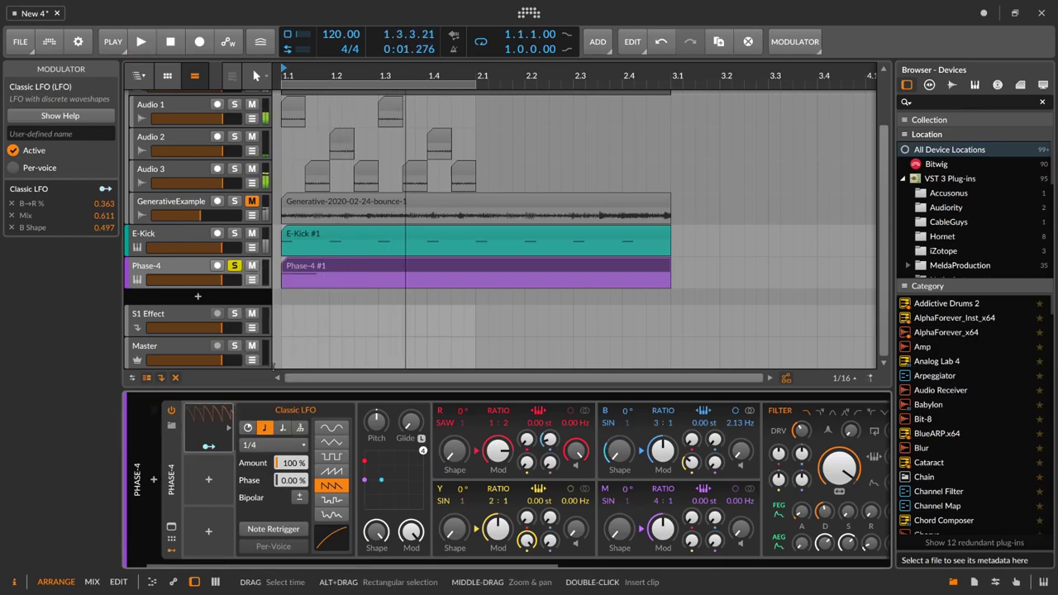
key(space)
key(space)
key(space)
key(space)
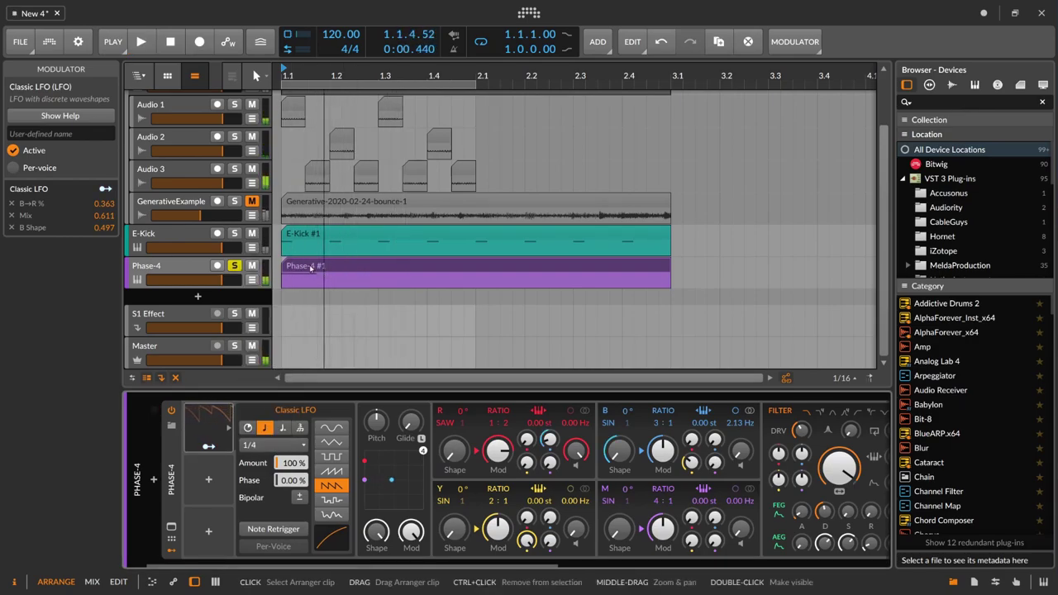
- Bounce the first beat of the Phase-4 clip post-fader at 32-bit to a new audio track and move that track below Audio 3 in Music
click(284, 281)
drag(284, 281, 329, 280)
right_click(308, 275)
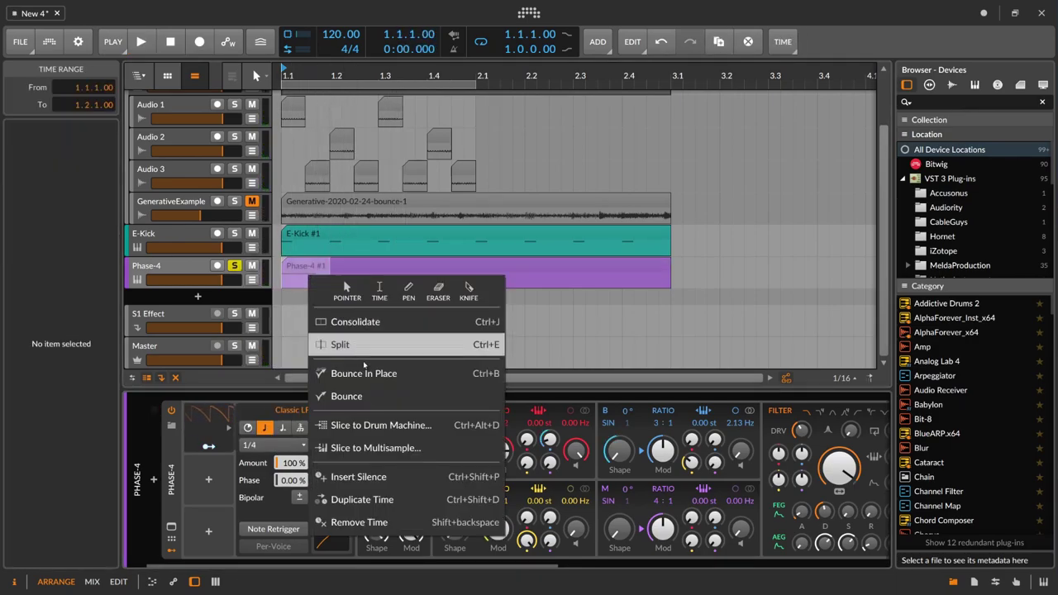
click(361, 396)
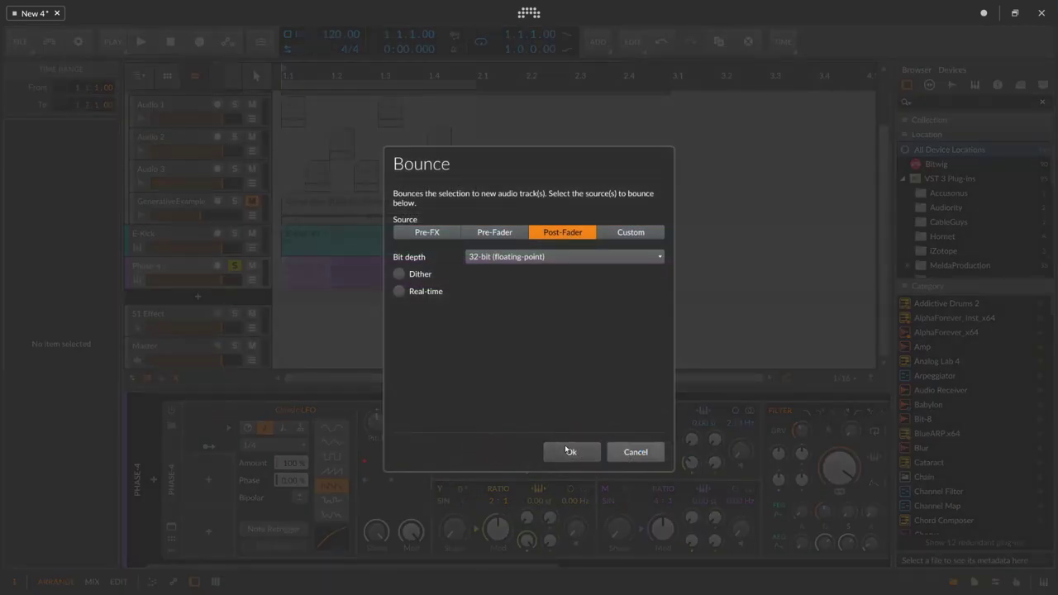
click(569, 451)
click(194, 302)
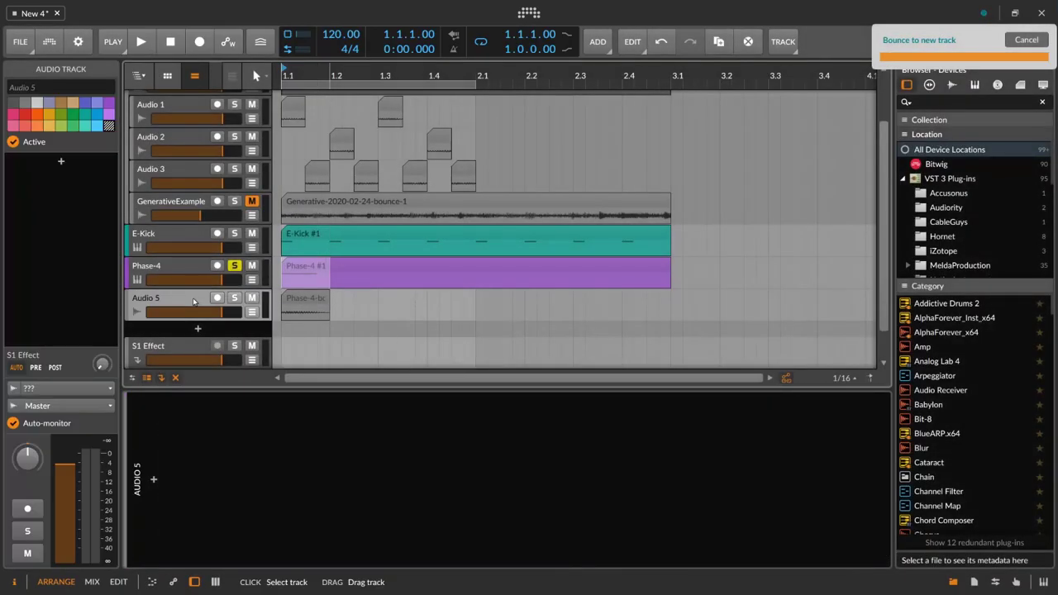
drag(194, 301, 224, 191)
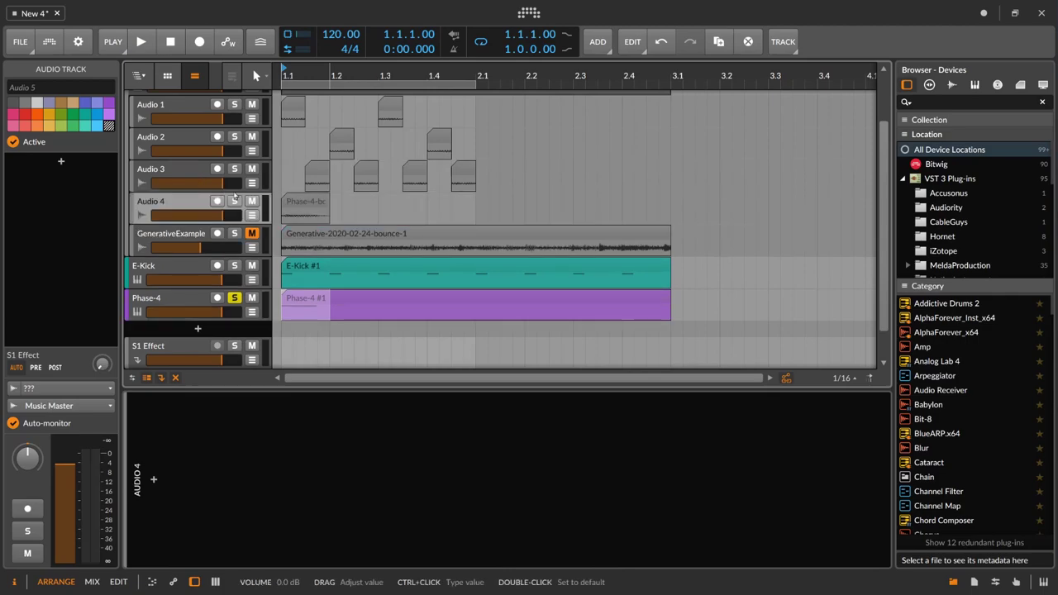
- Move the Audio 4 clip to 1.4.3, delete the Audio 3 clip at that position and trim the moved clip to two sixteenths
drag(329, 202, 499, 202)
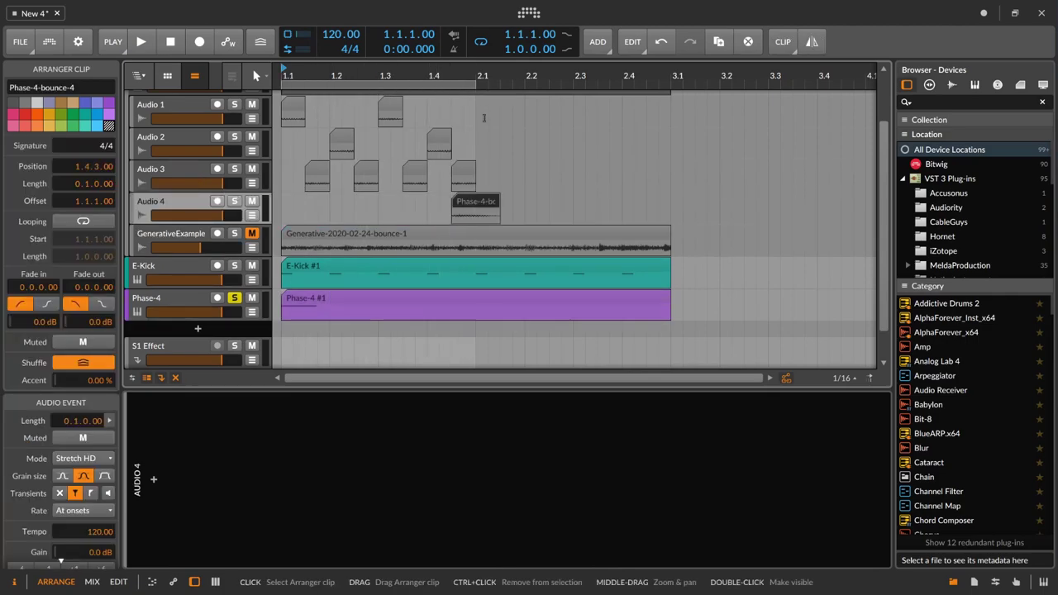
key(Delete)
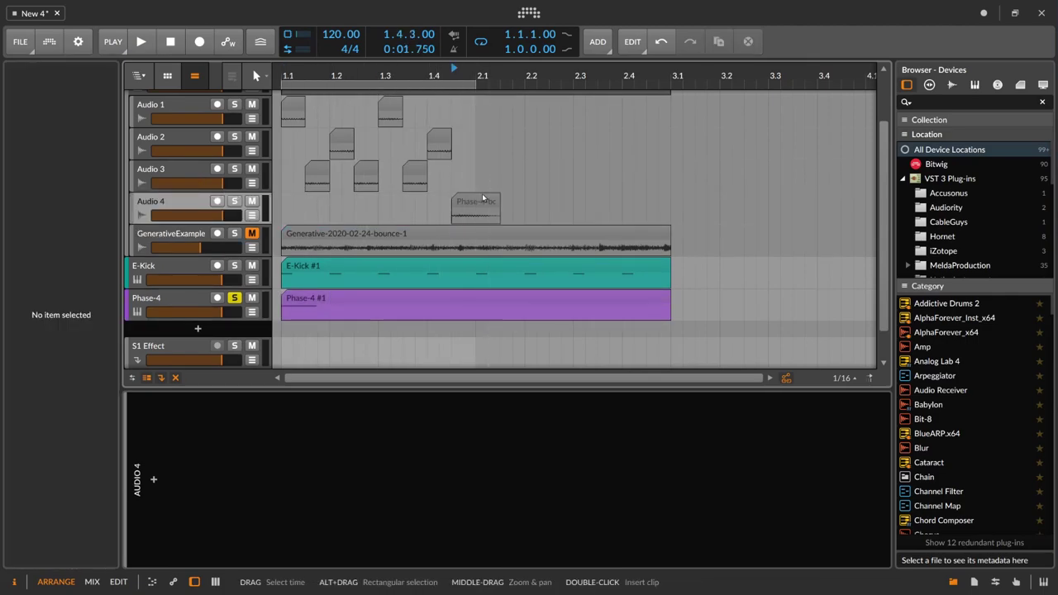
click(493, 201)
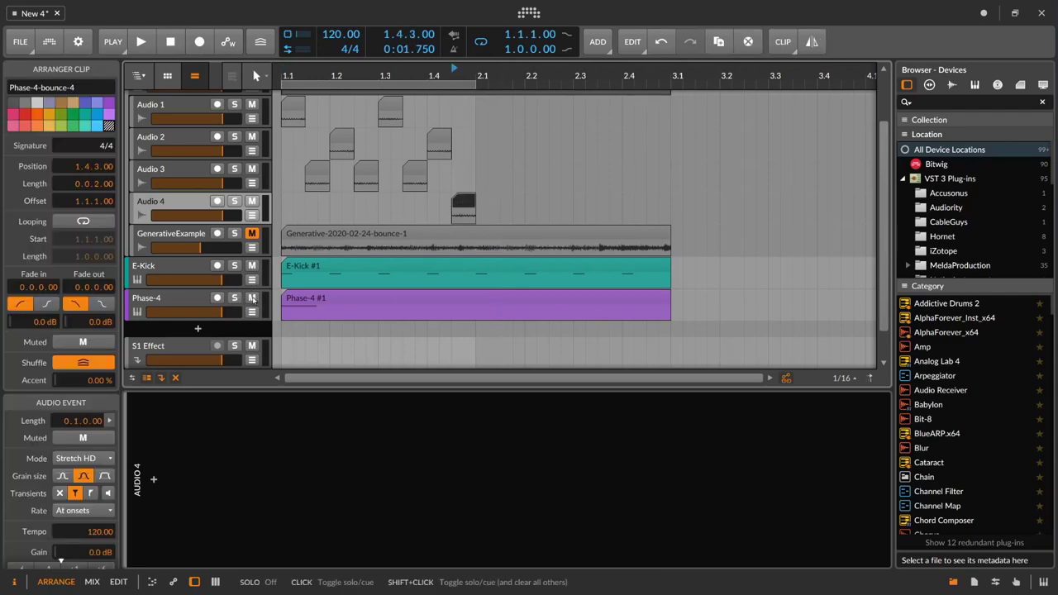
- Take the Phase-4 track off solo, mute it and play the one-bar sequence from 1.1.1
click(252, 298)
key(space)
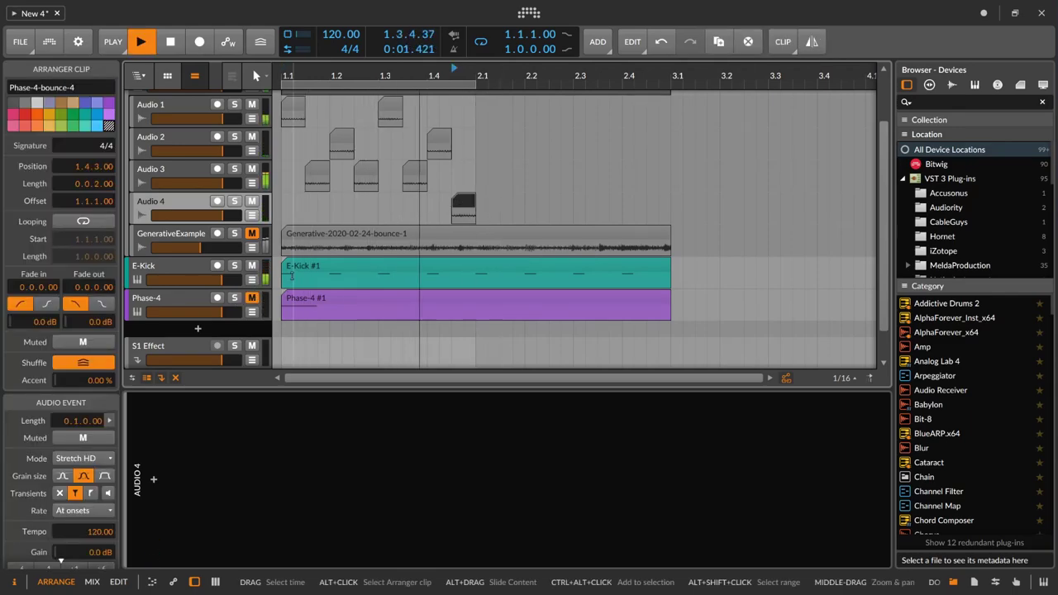
click(285, 69)
drag(289, 76, 289, 116)
scroll(473, 172, up, 2)
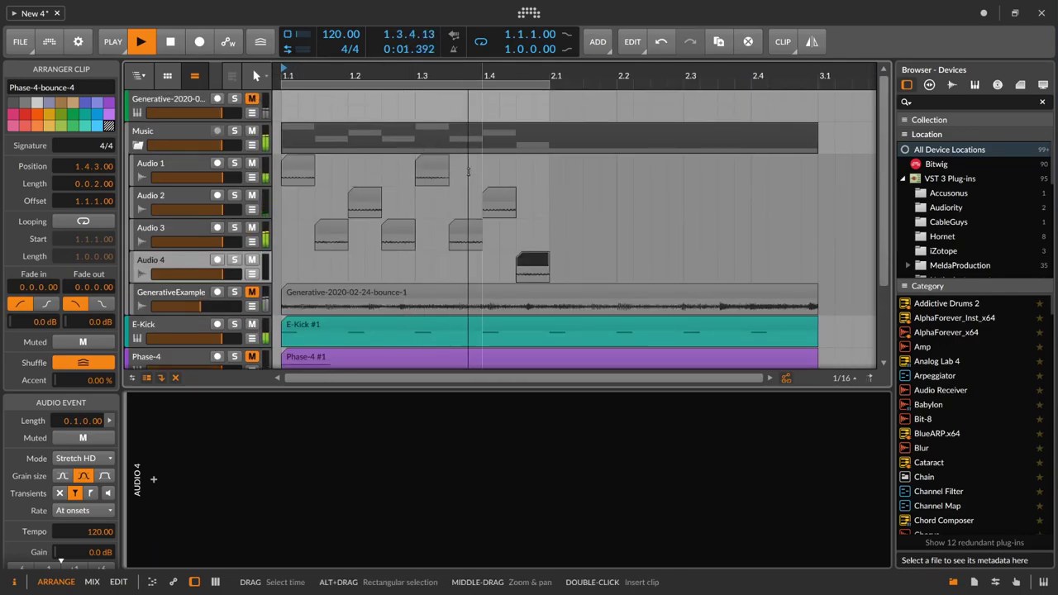
key(space)
- Duplicate all eight bass clips on Audio 1 to 4 into bar 2, extend the loop to two bars and play it
drag(547, 157, 297, 264)
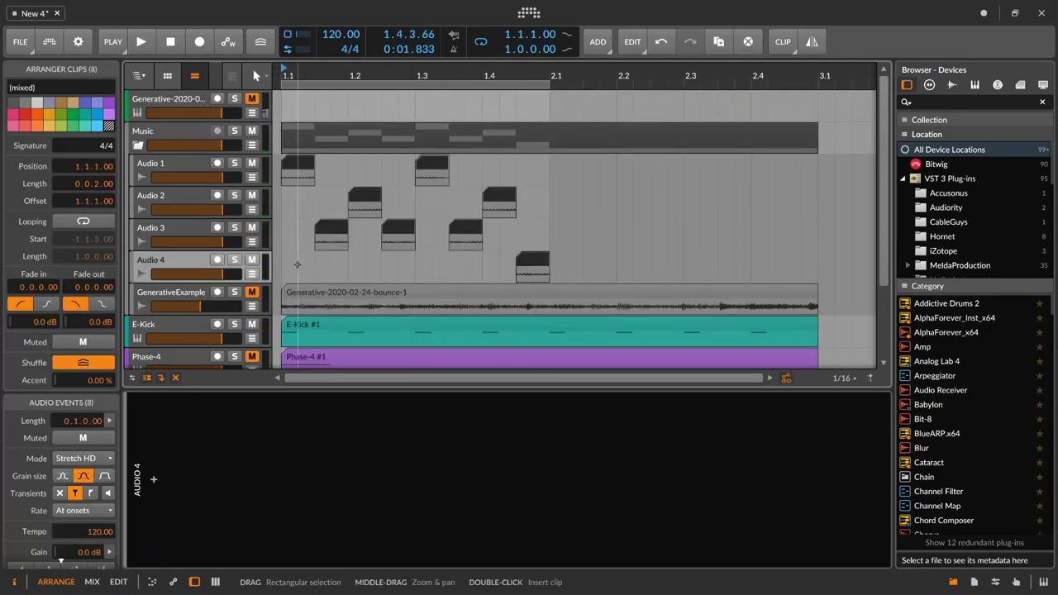
key(ctrl+d)
drag(499, 72, 639, 95)
key(space)
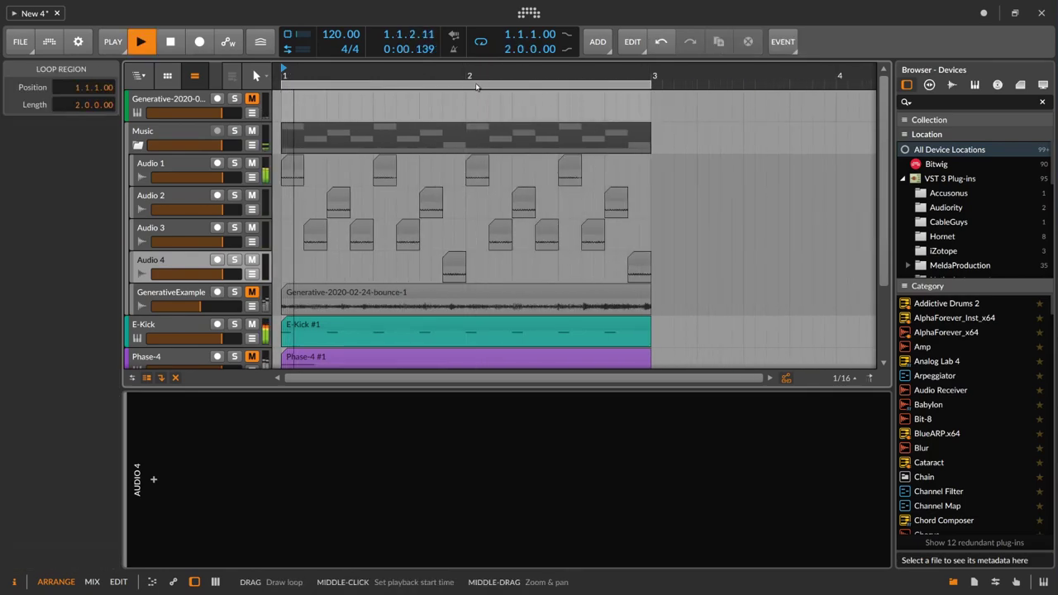
- Unmute the GenerativeExample track during playback and select it
scroll(407, 153, down, 2)
click(250, 241)
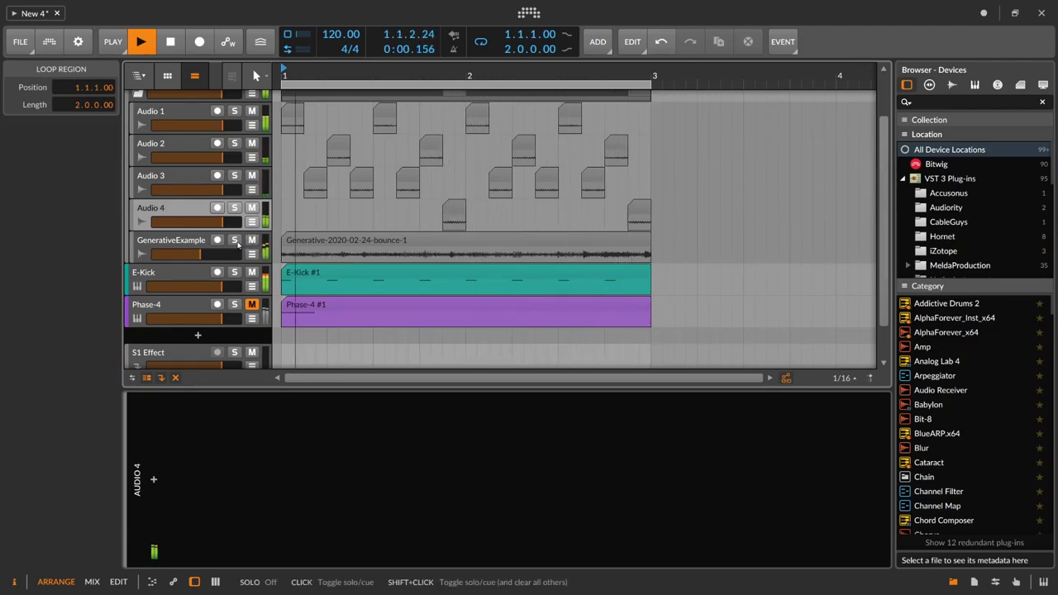
click(195, 241)
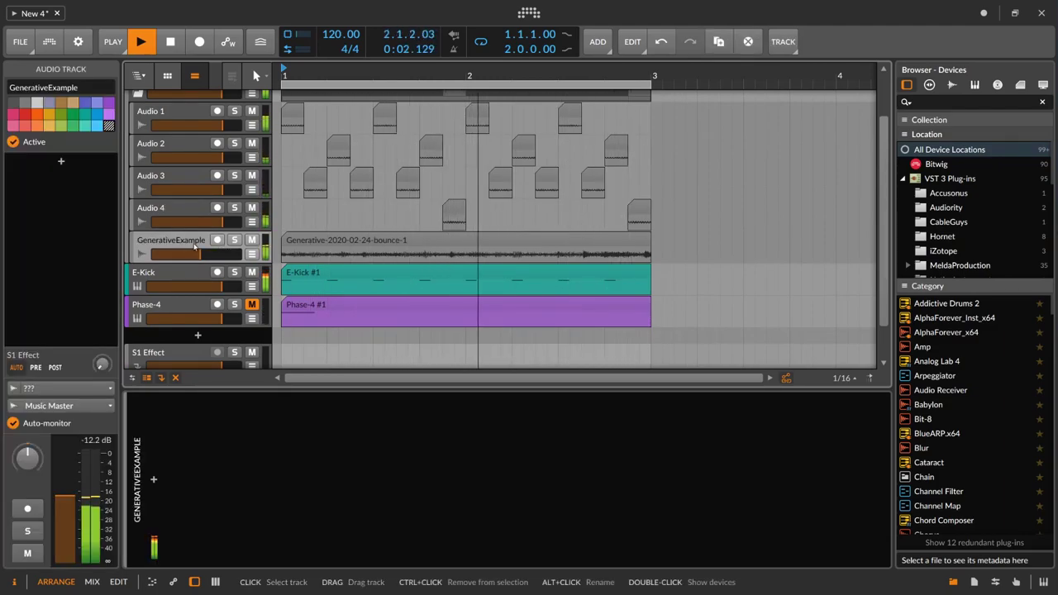